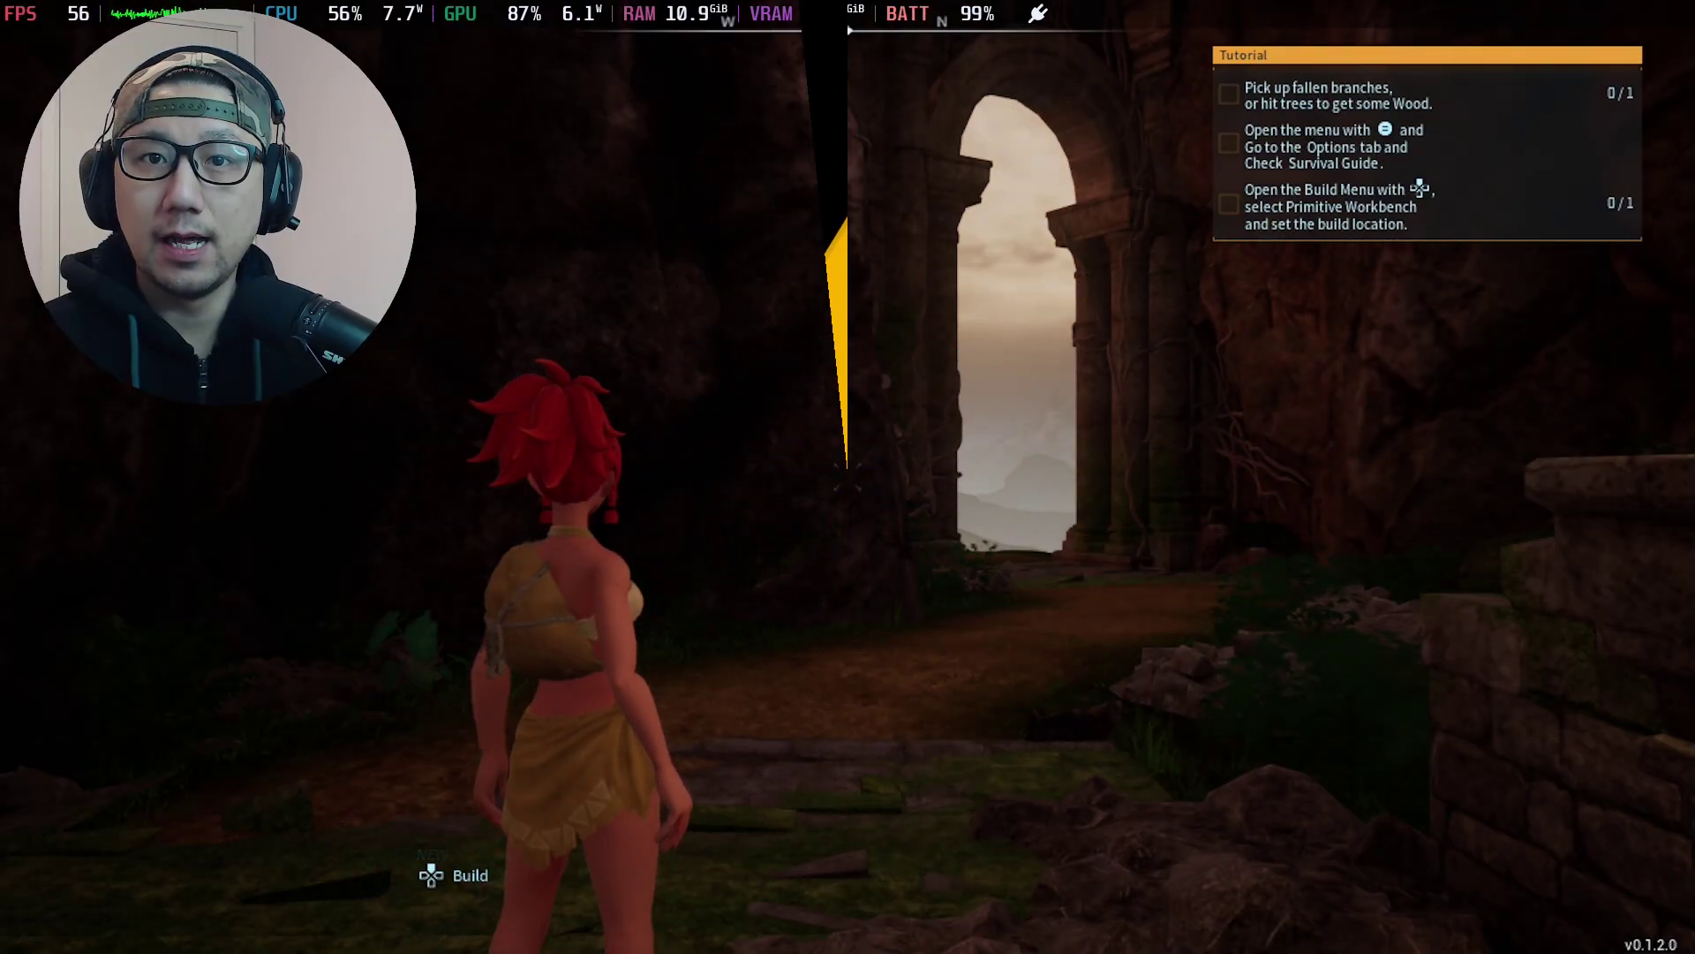
Step: Run out of the cave into the grassland, gathering 2 Wood and 2 Stone, then bring up the Party menu
{"action": "key", "text": "w"}
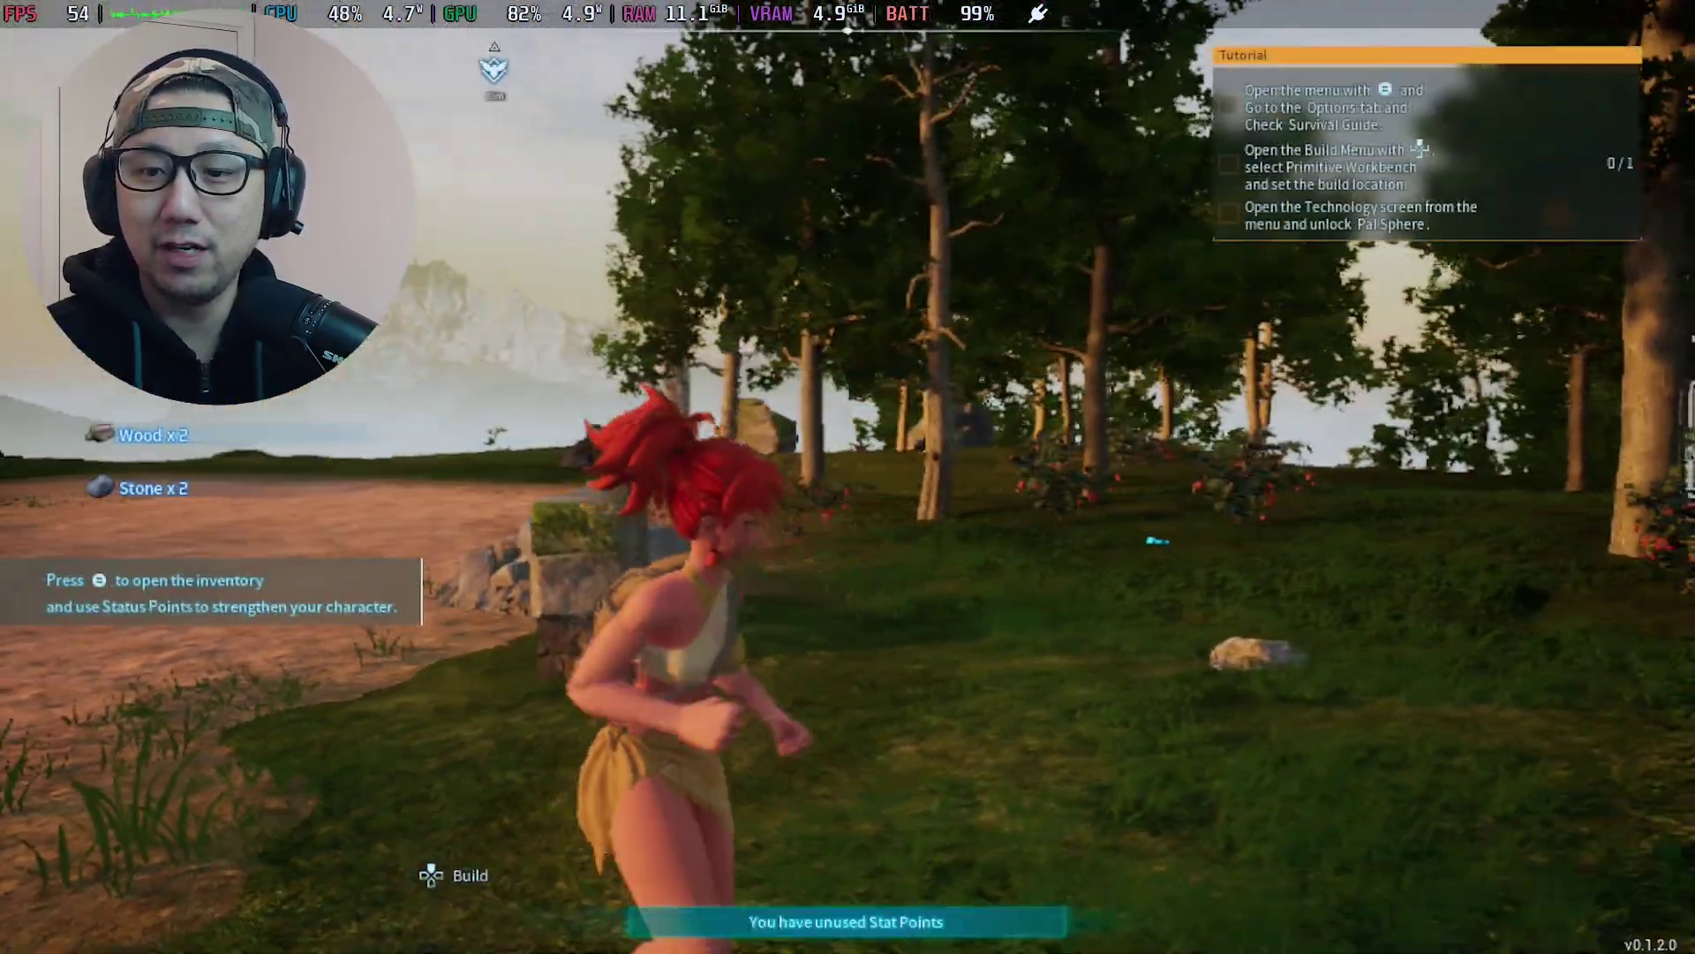
{"action": "key", "text": "Tab"}
Step: Move through the main menu pages to Options and enter the game settings
{"action": "key", "text": "e"}
{"action": "key", "text": "e"}
{"action": "key", "text": "e"}
{"action": "key", "text": "e"}
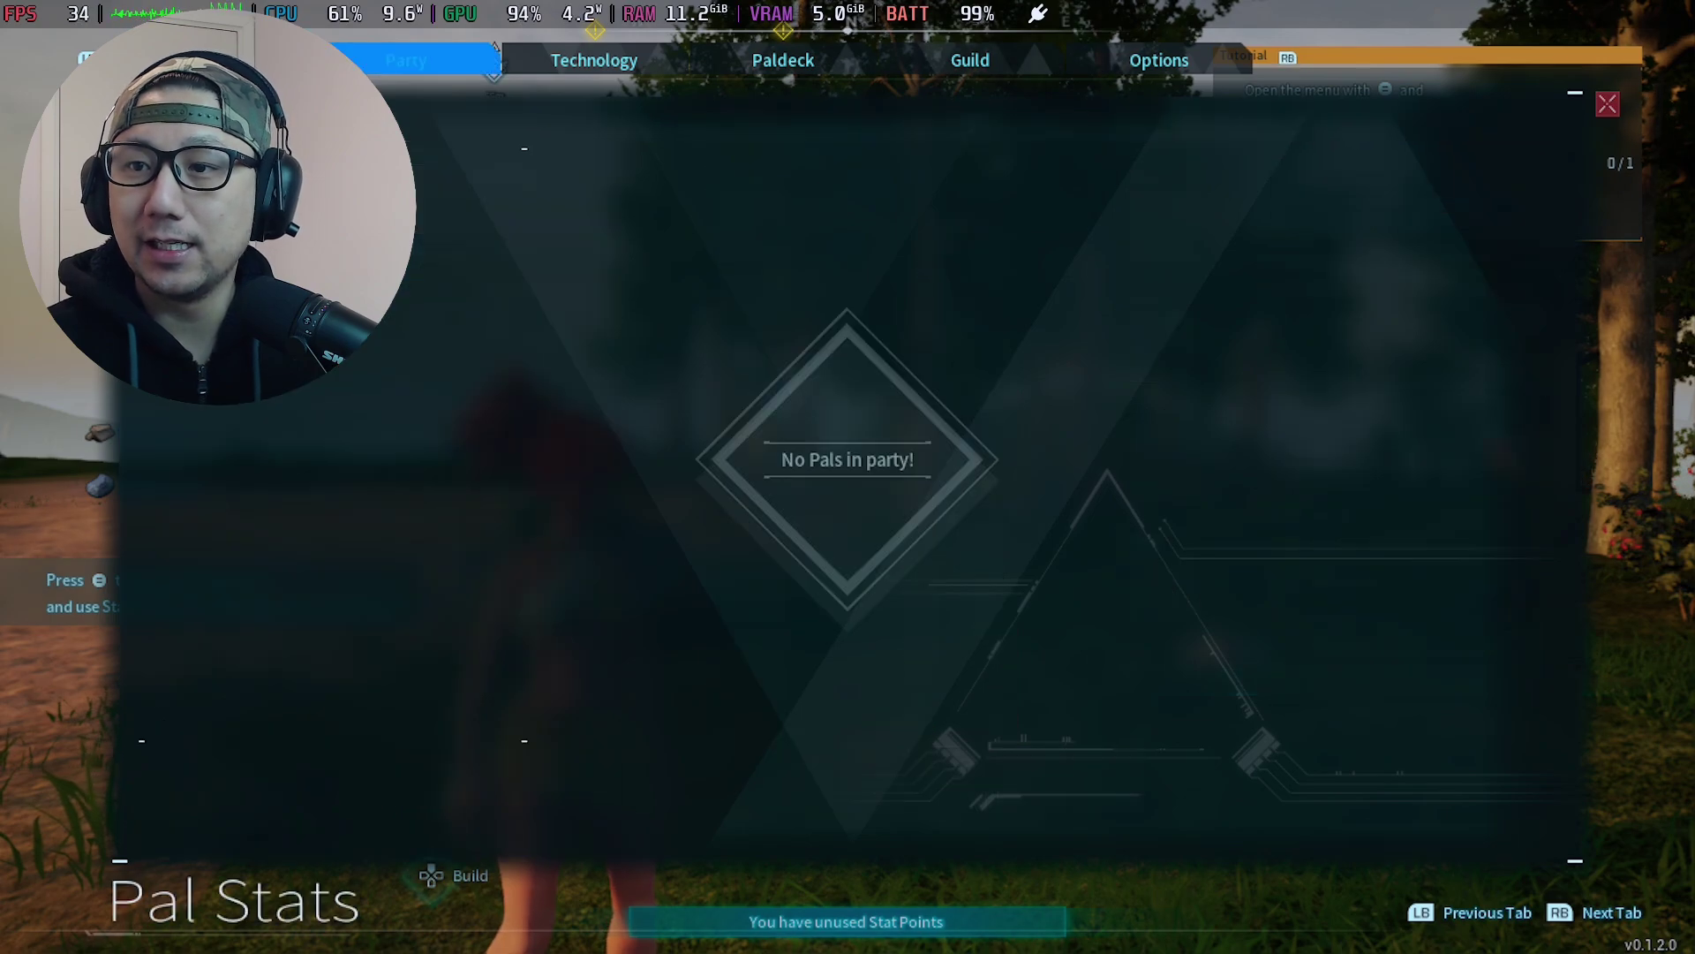
{"action": "key", "text": "e"}
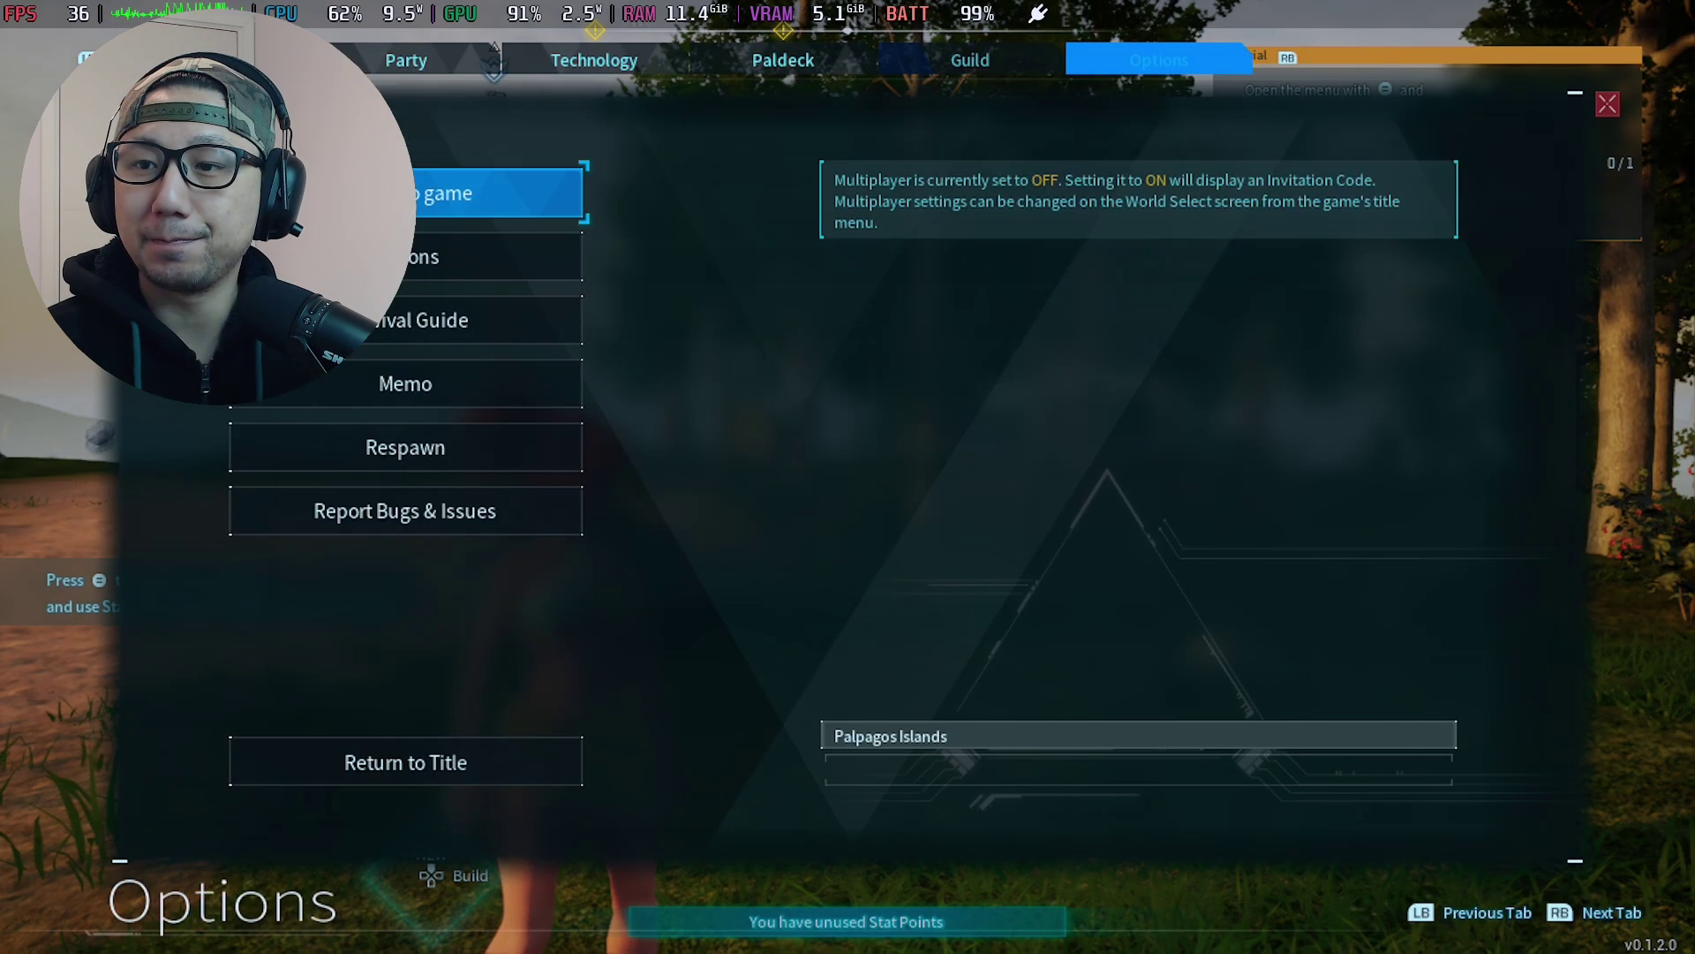
{"action": "left_click", "coordinate": [494, 256]}
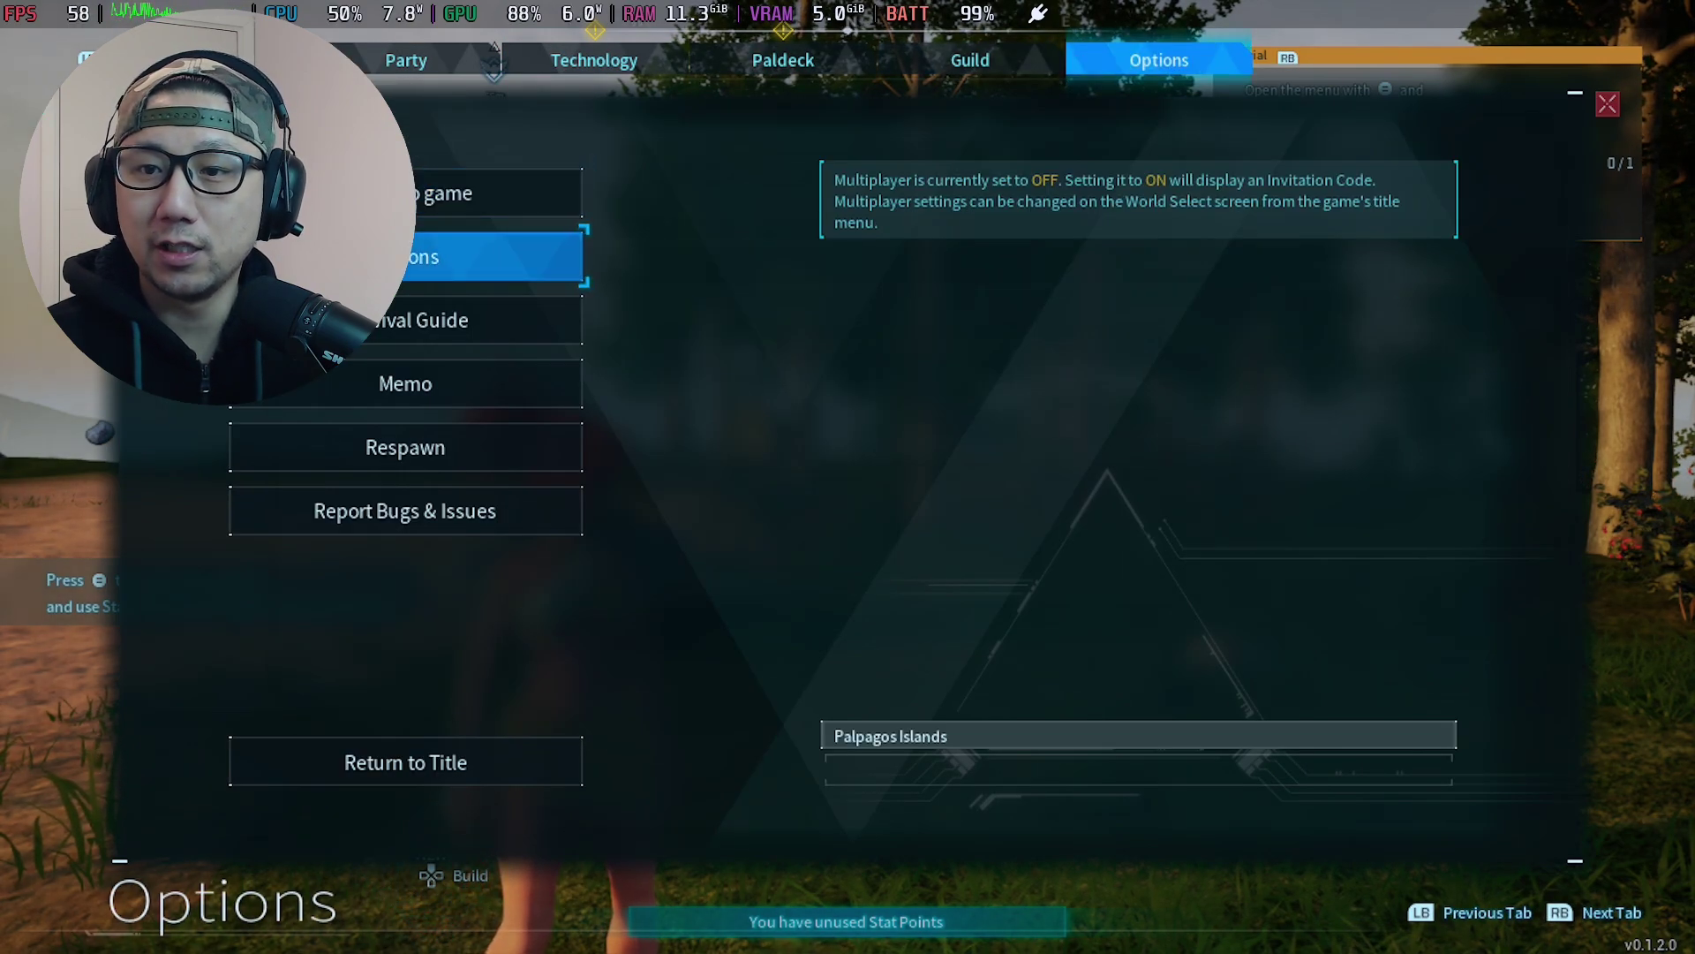
{"action": "key", "text": "Return"}
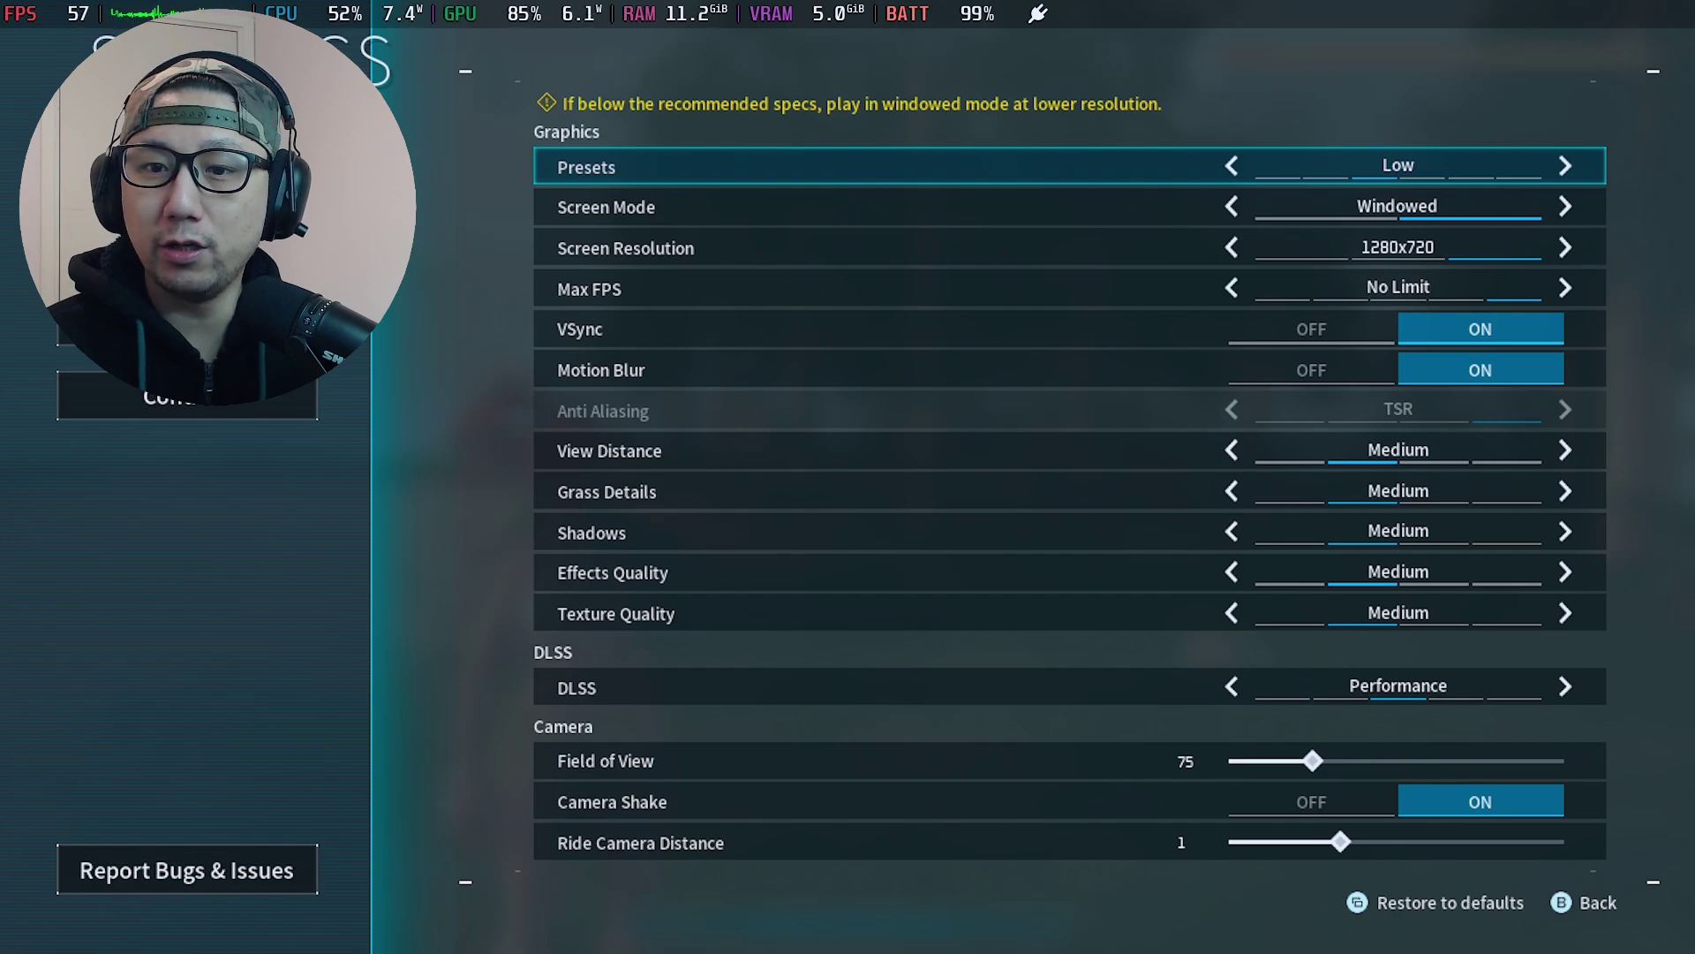
Step: Step down the Graphics list to confirm DLSS is present and set to Performance
{"action": "key", "text": "Down"}
{"action": "key", "text": "Down"}
{"action": "key", "text": "Down"}
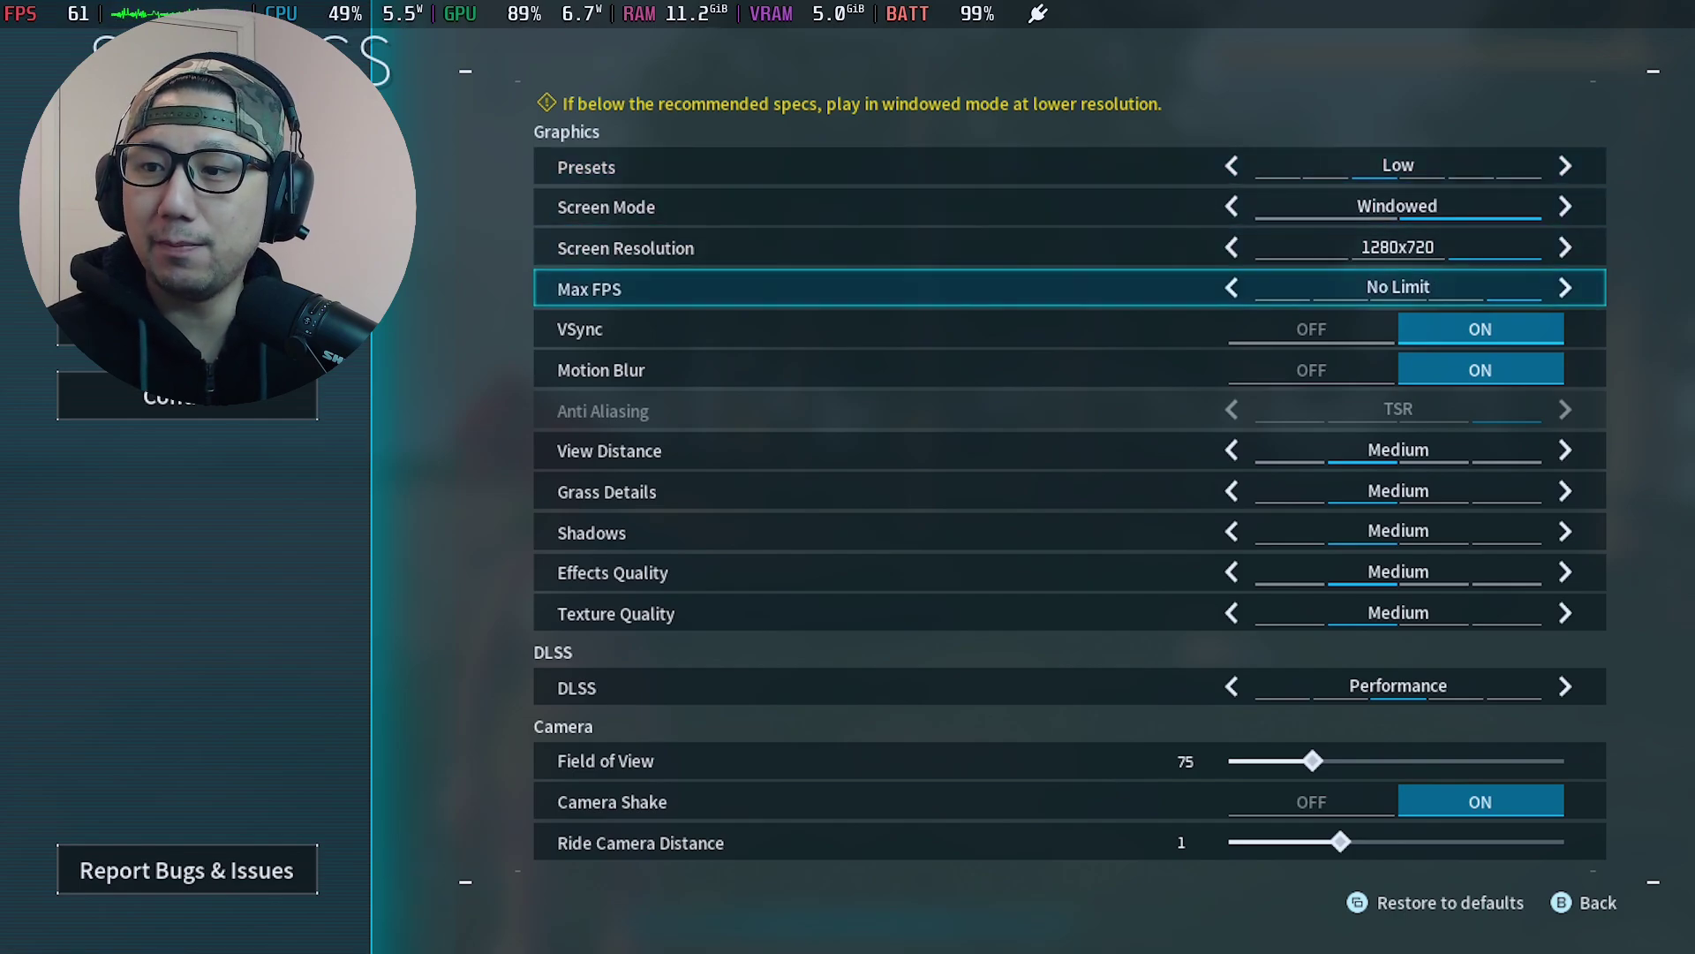
{"action": "key", "text": "Down"}
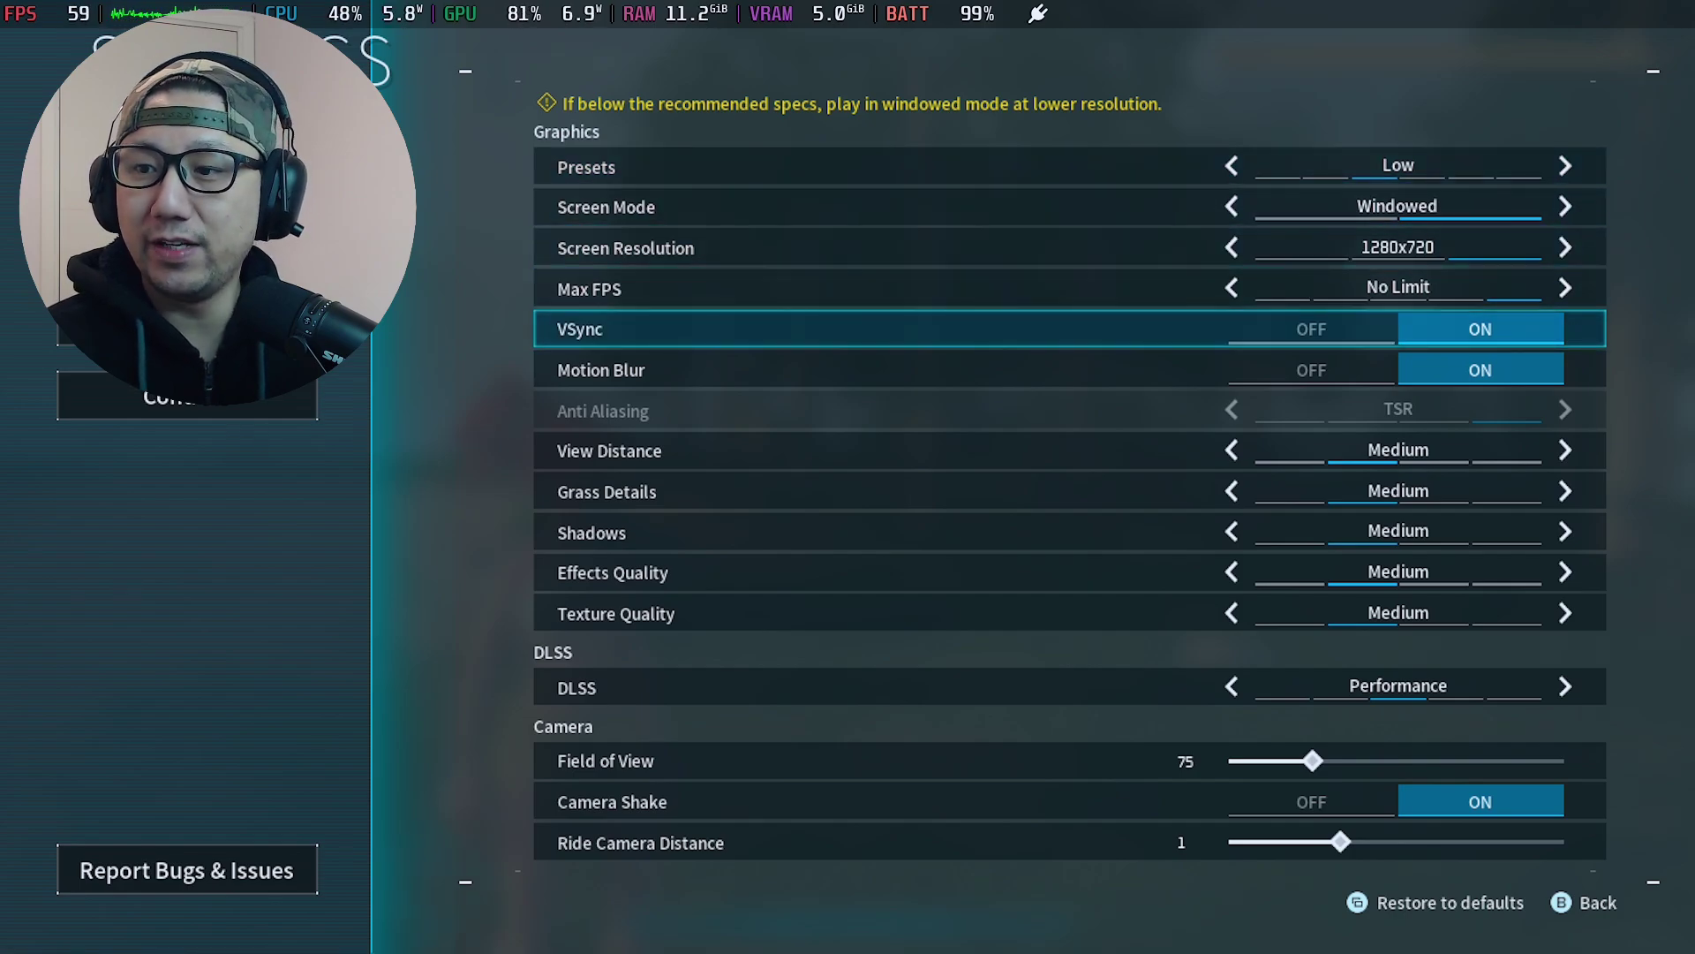
{"action": "key", "text": "Down"}
{"action": "key", "text": "Down"}
{"action": "key", "text": "Down"}
{"action": "key", "text": "Down"}
{"action": "key", "text": "Down"}
{"action": "key", "text": "Down"}
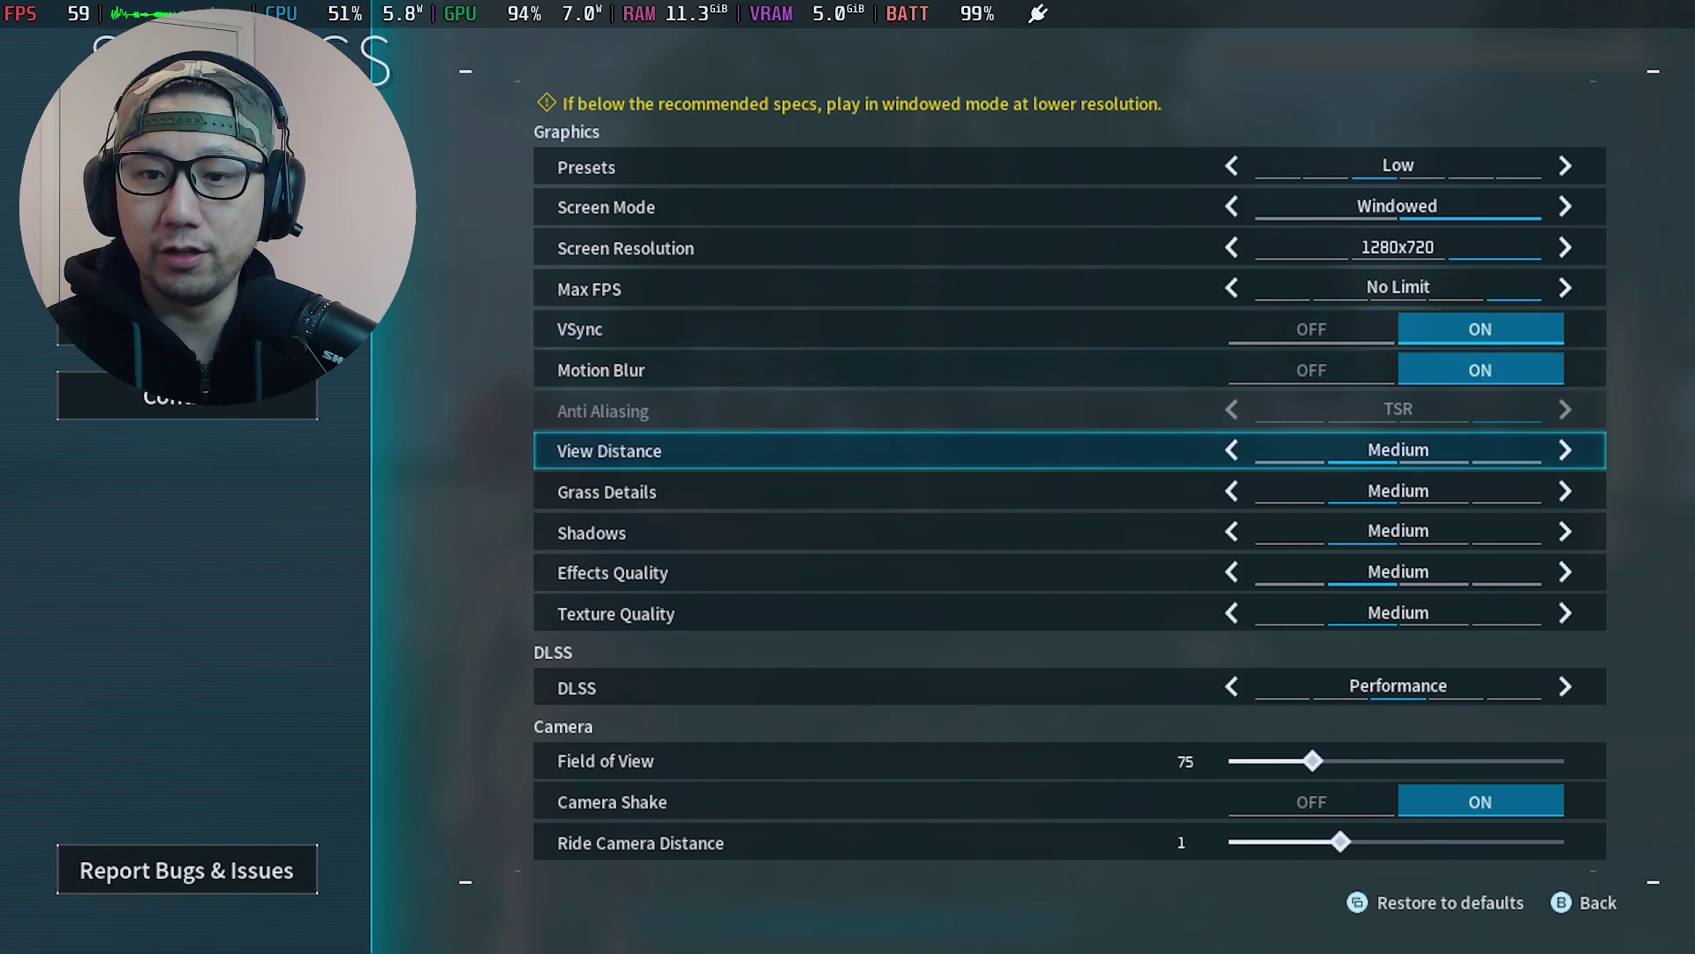
{"action": "key", "text": "Down"}
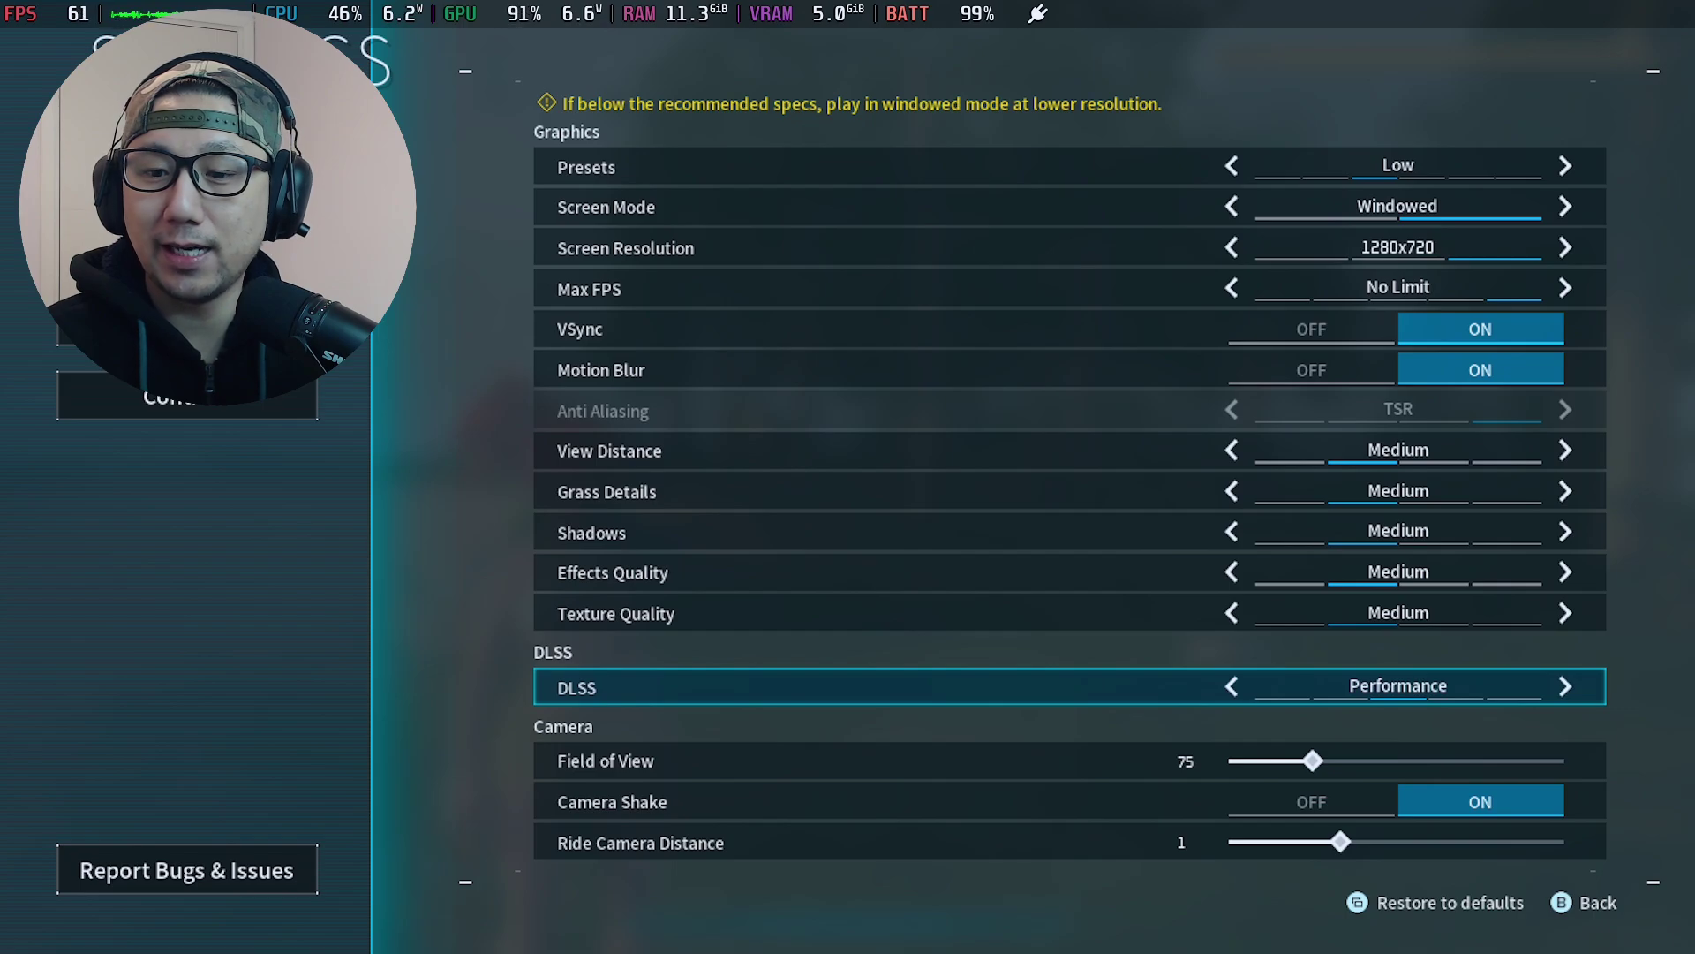
{"action": "left_click", "coordinate": [605, 760]}
{"action": "left_click", "coordinate": [577, 687]}
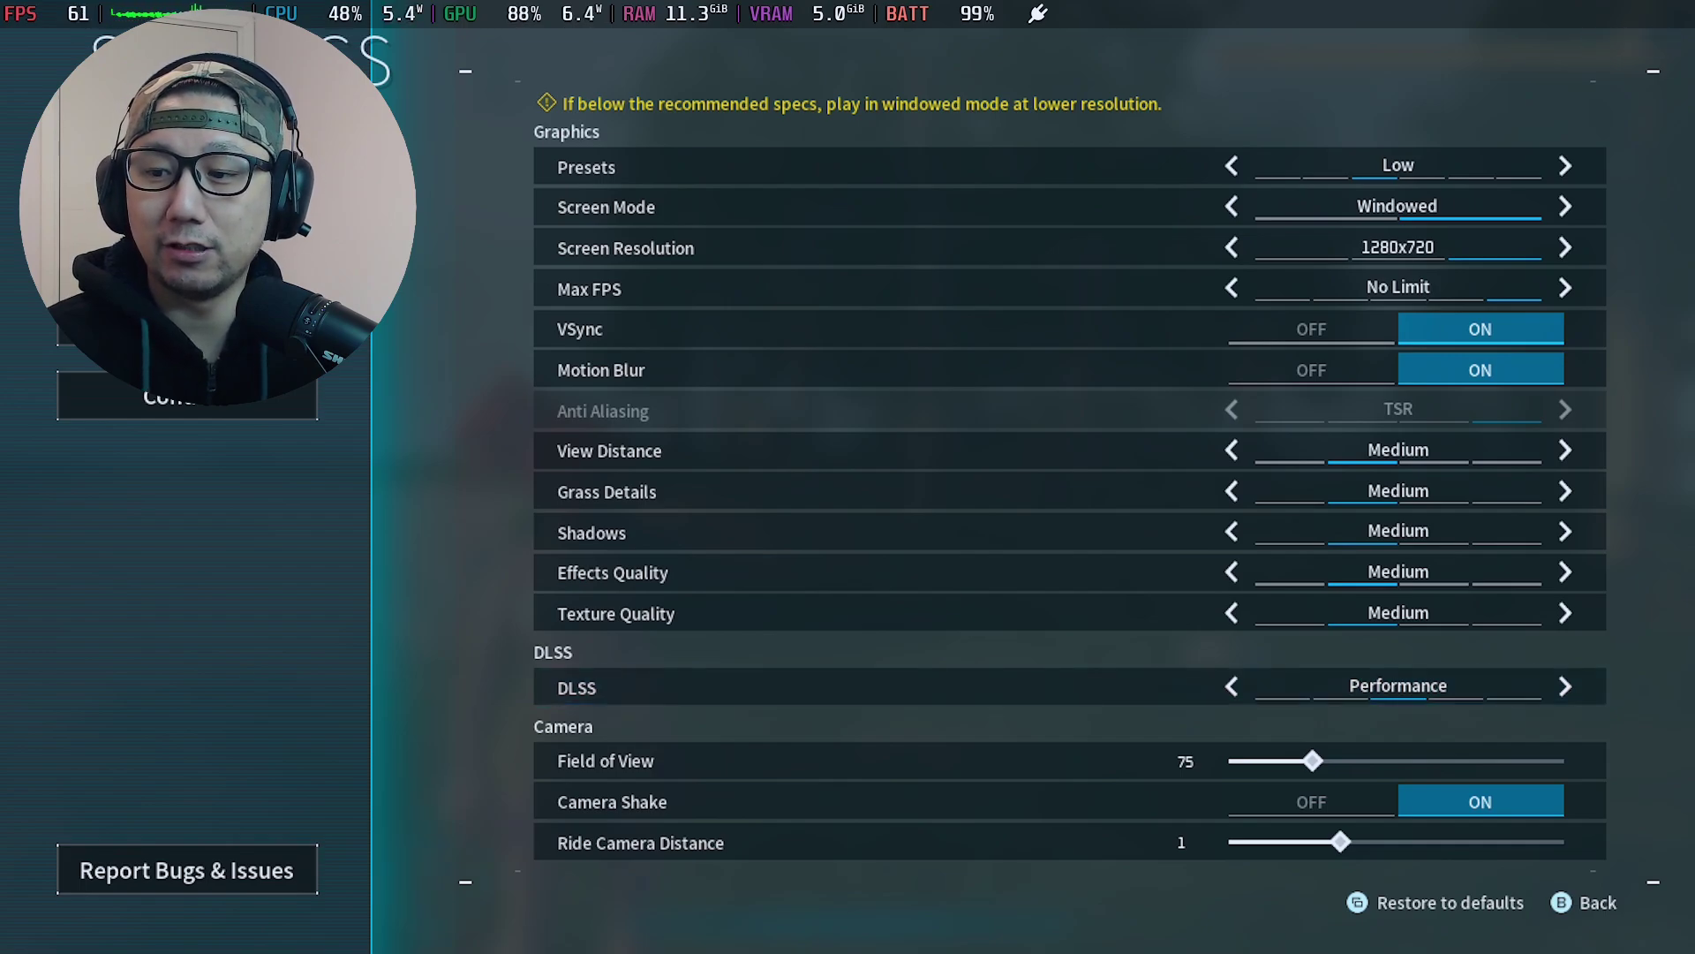
Step: Leave settings and harvest berry bushes and a tree for Red Berries, Berry Seeds and Wood
{"action": "key", "text": "Escape"}
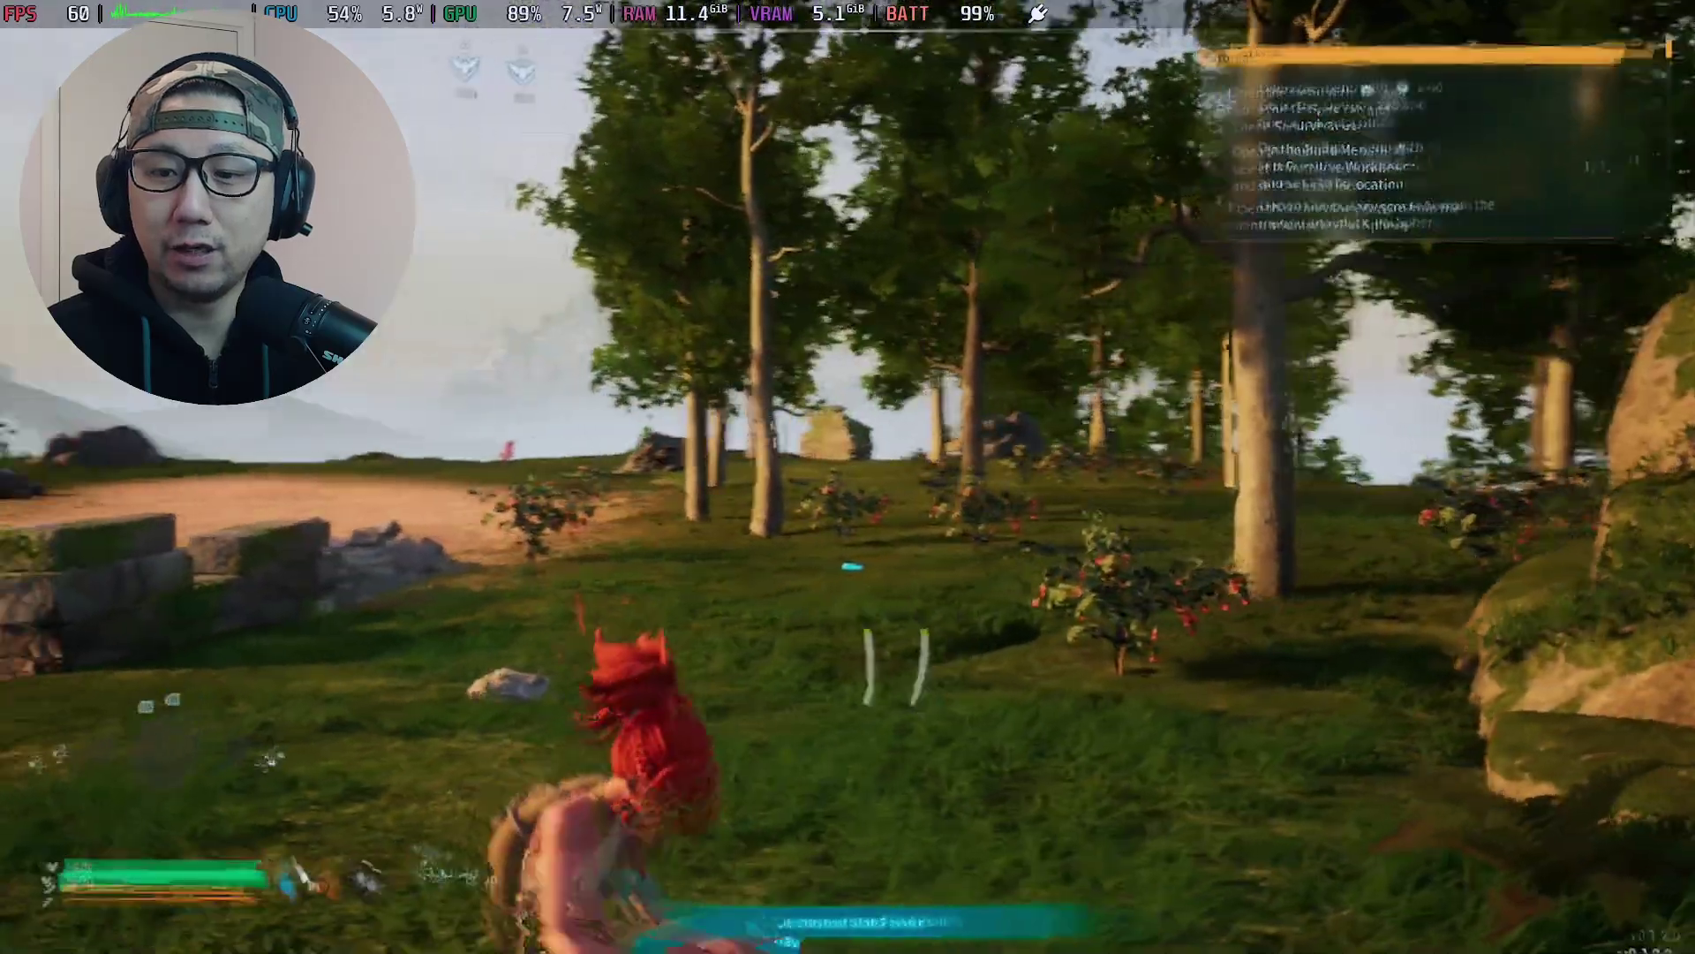
{"action": "key", "text": "w"}
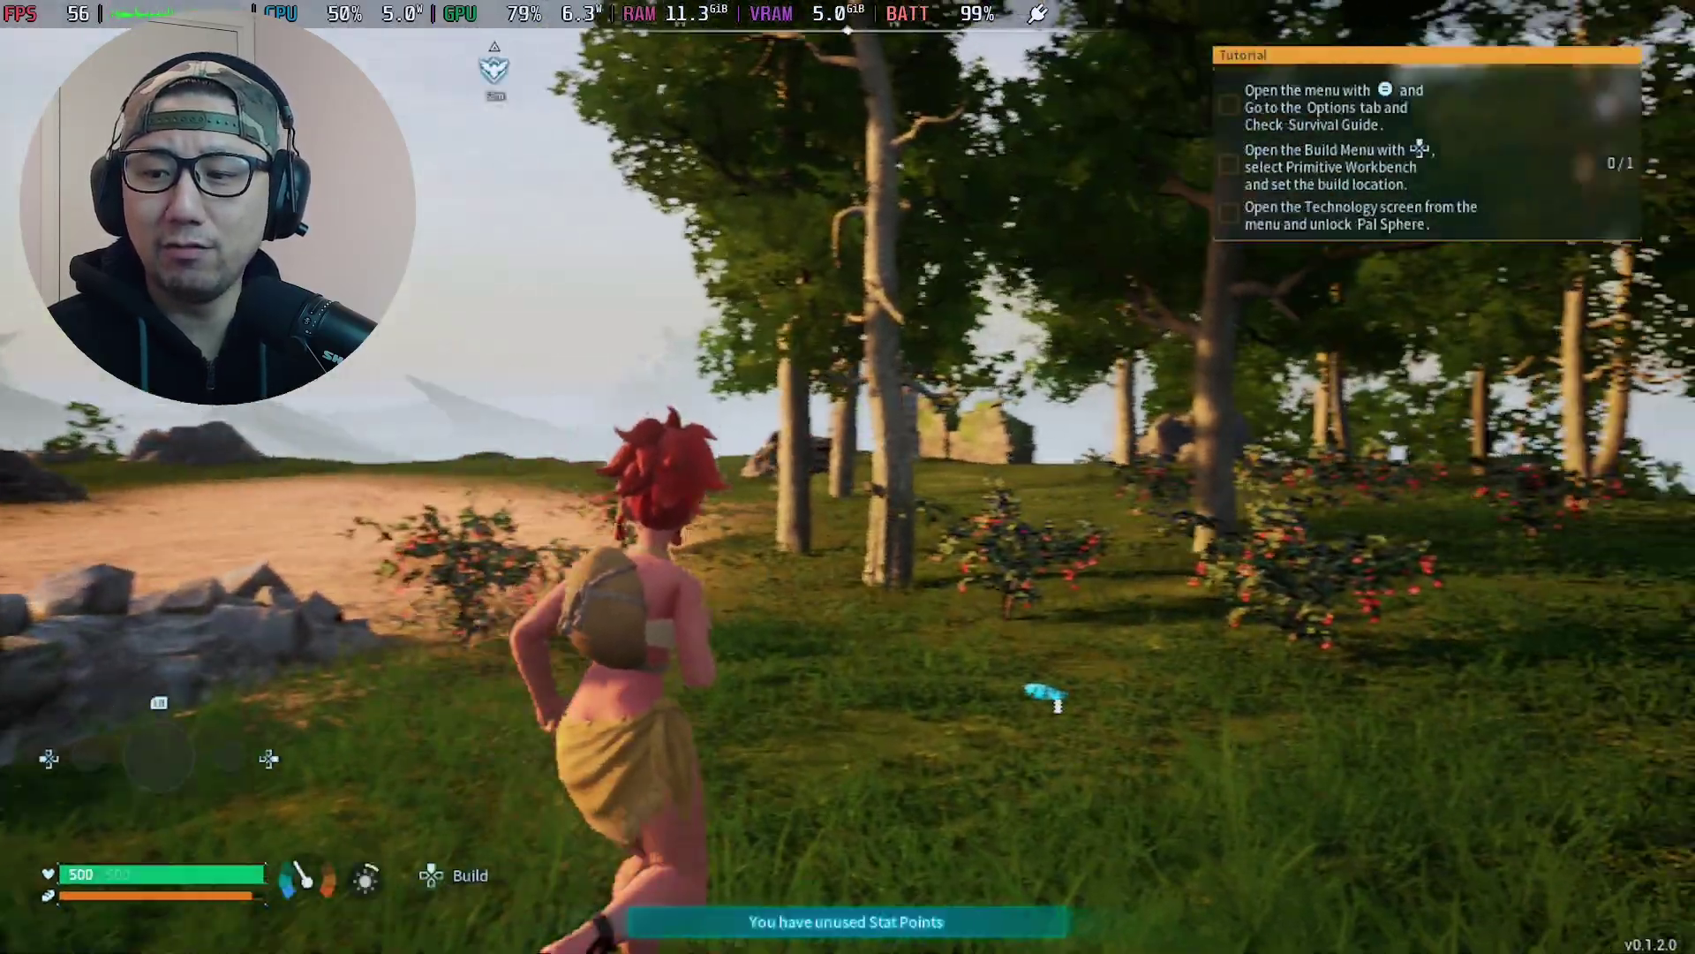
{"action": "key", "text": "w"}
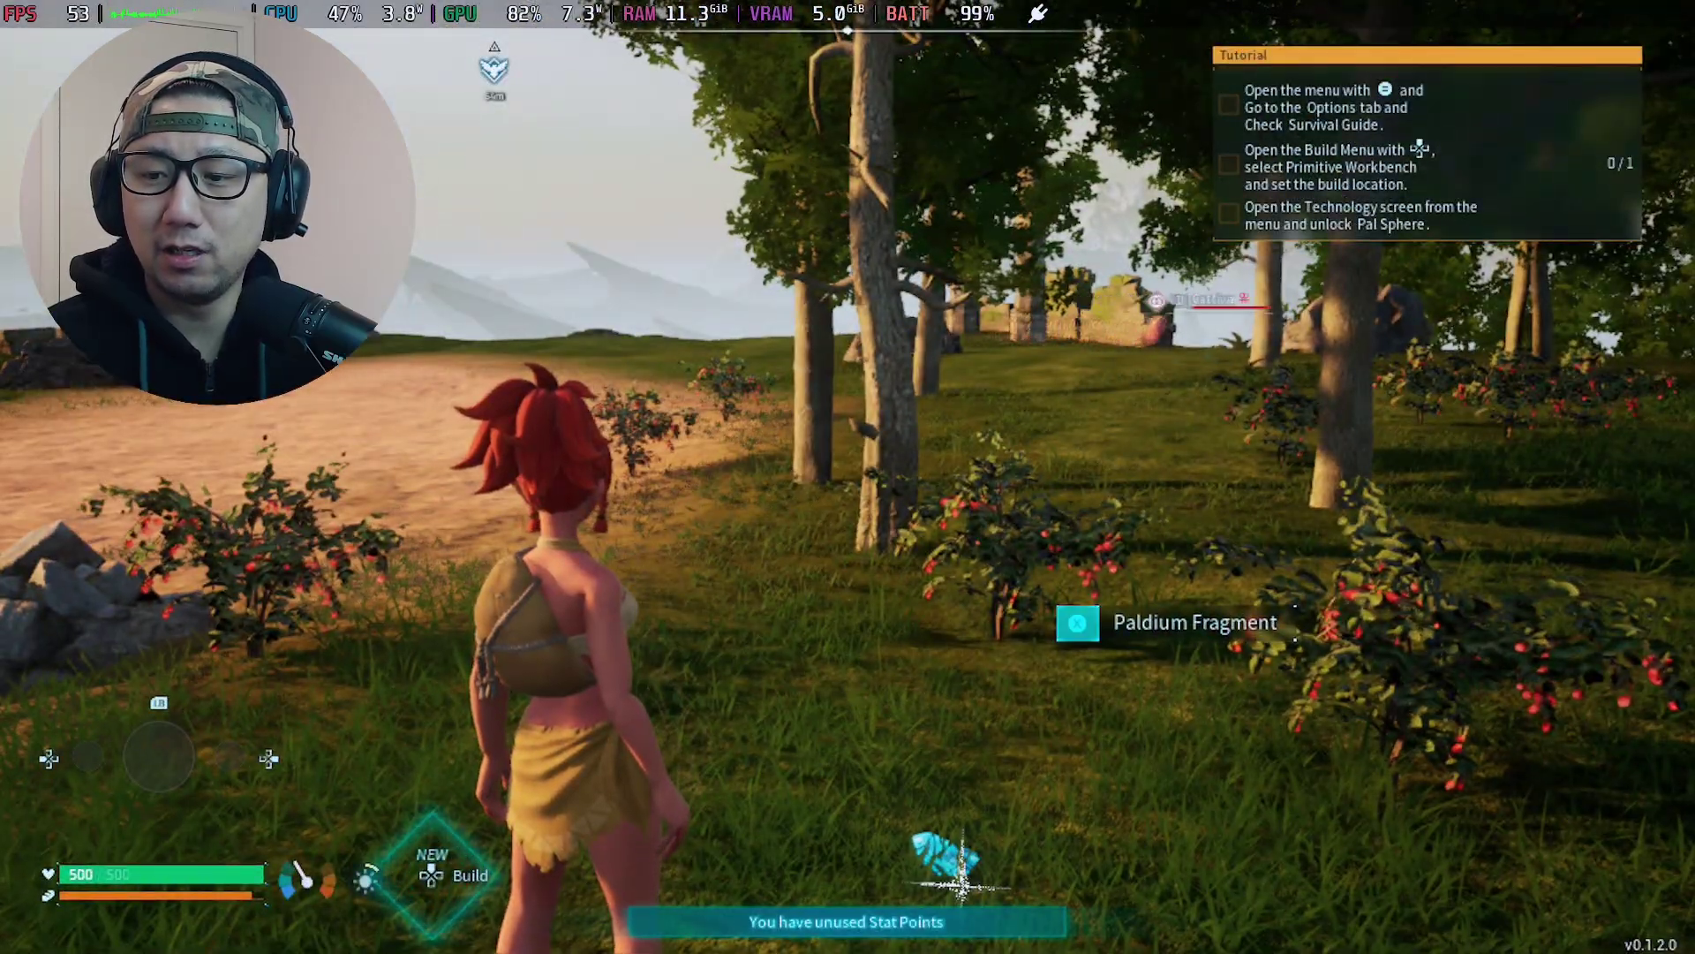
{"action": "key", "text": "f"}
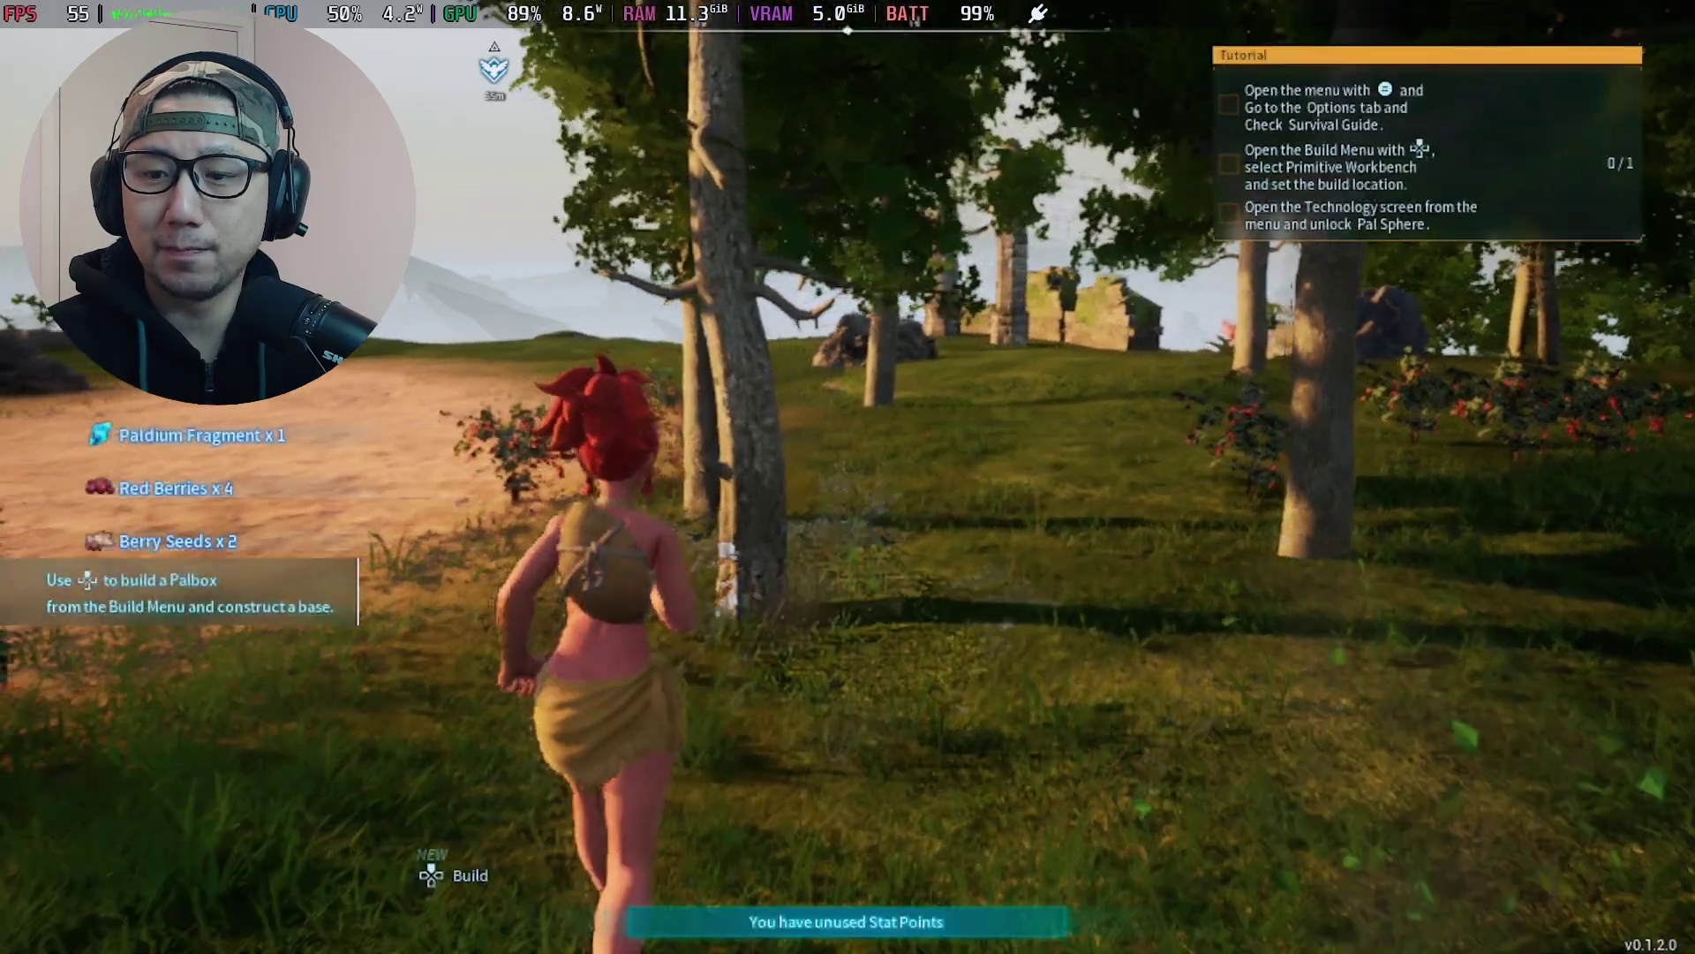
{"action": "key", "text": "f"}
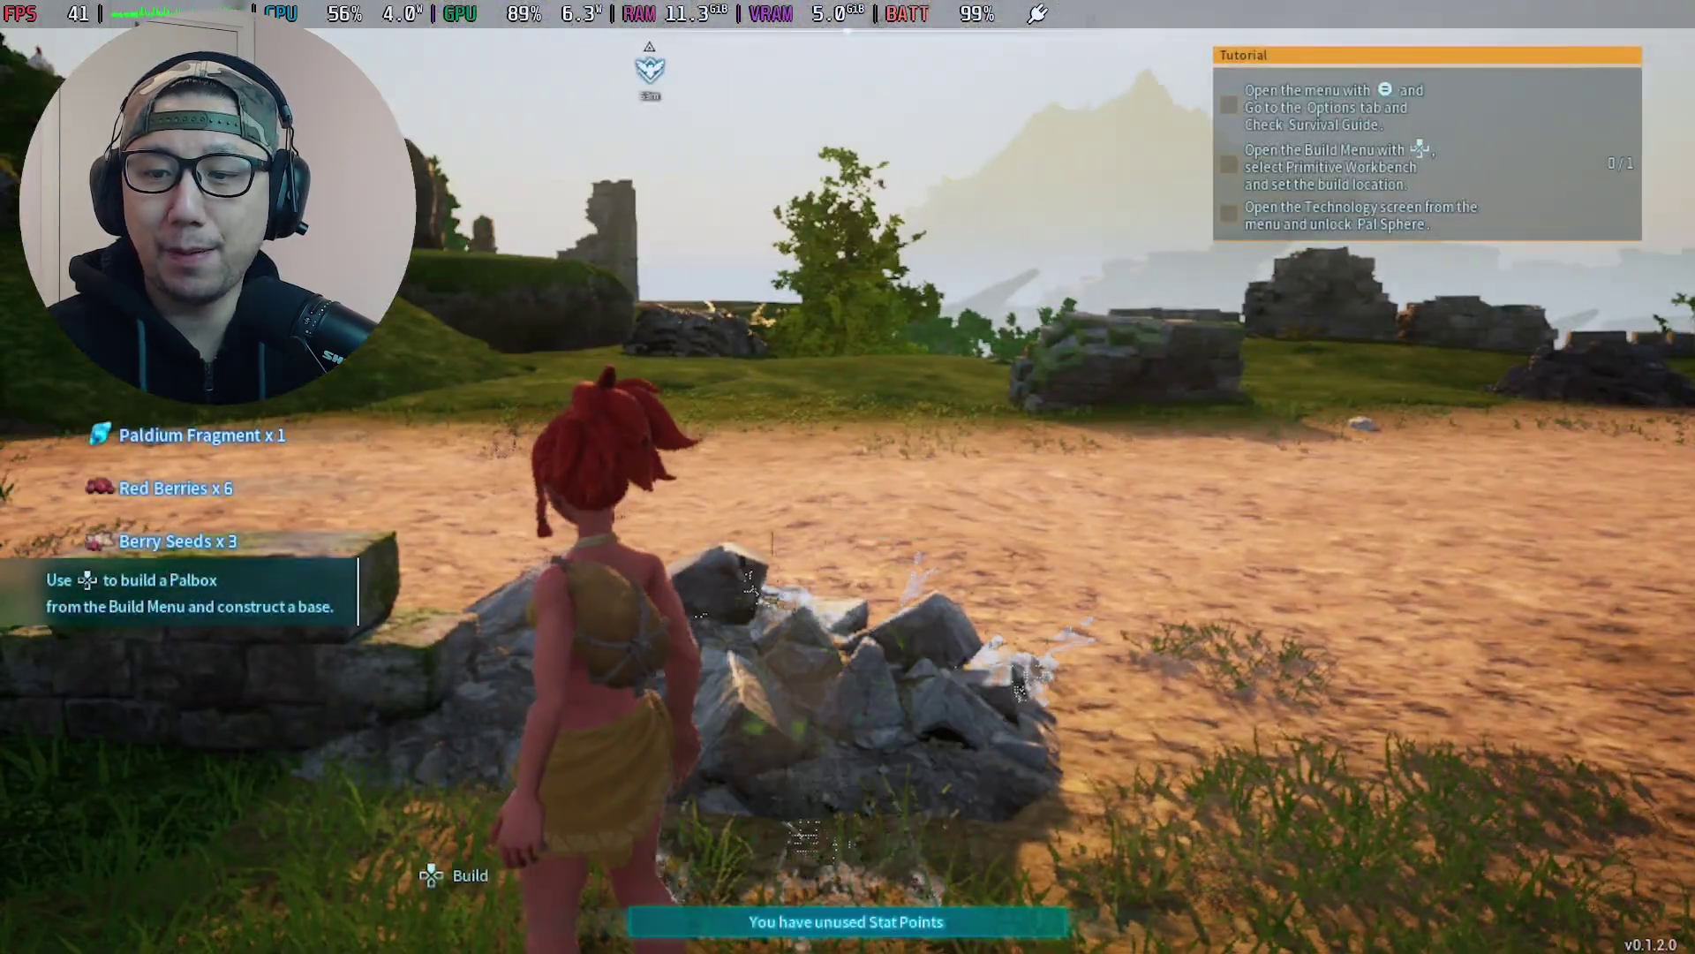
{"action": "key", "text": "w"}
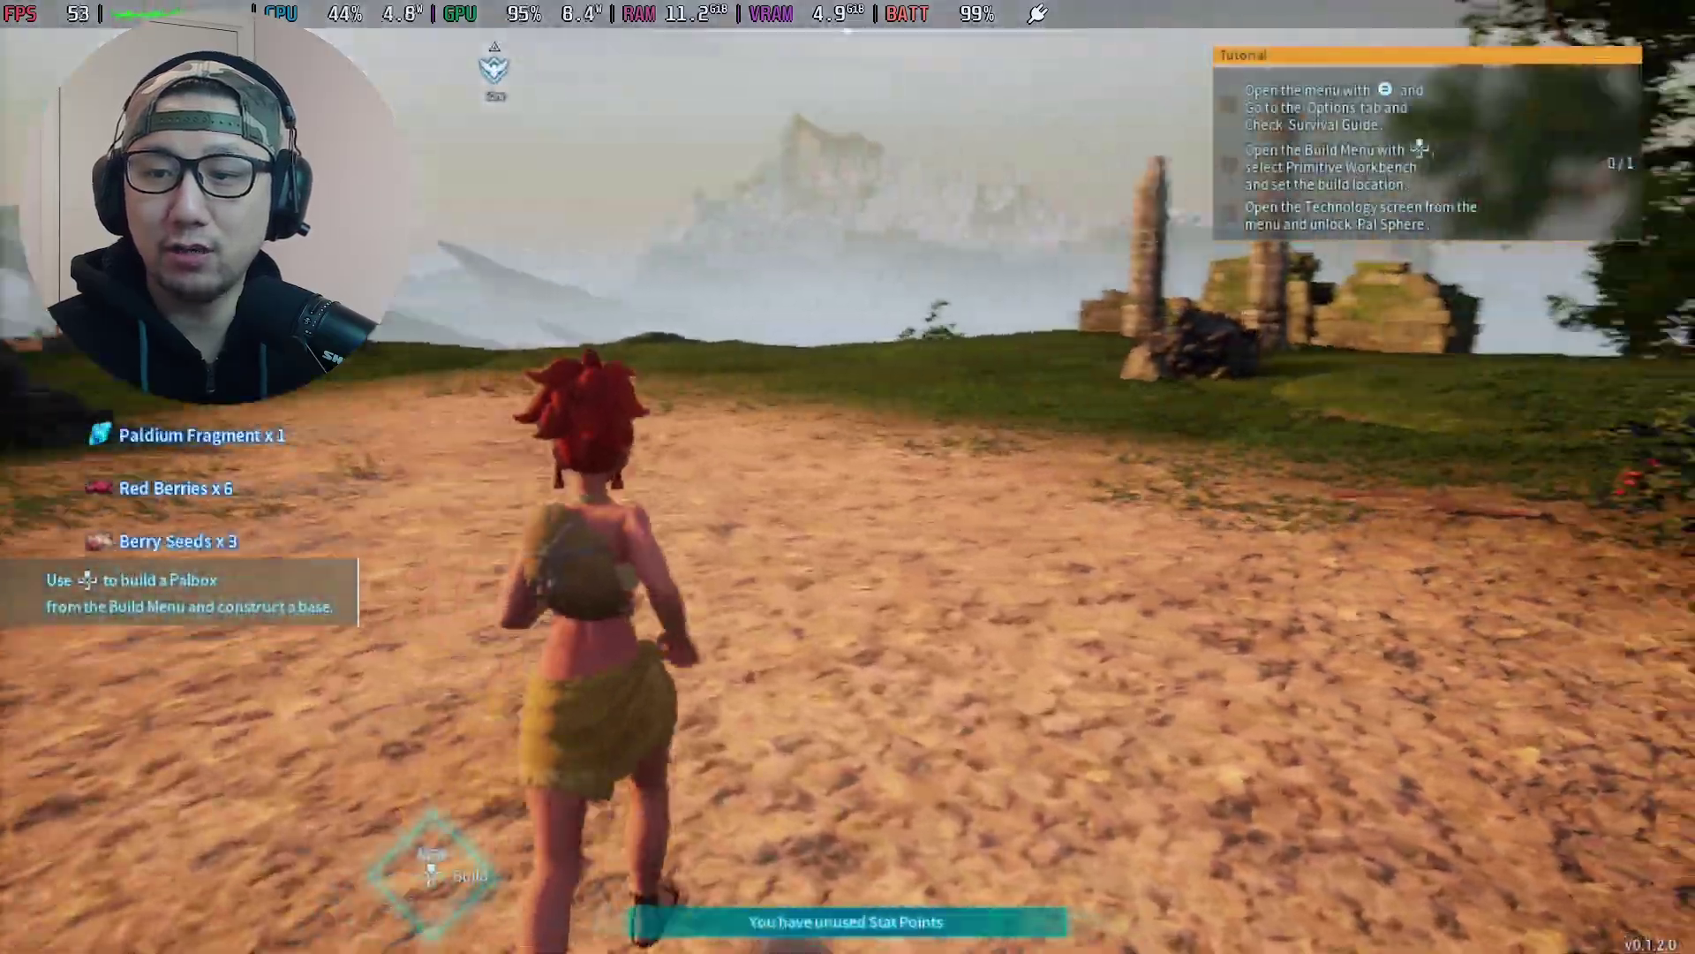
{"action": "key", "text": "w"}
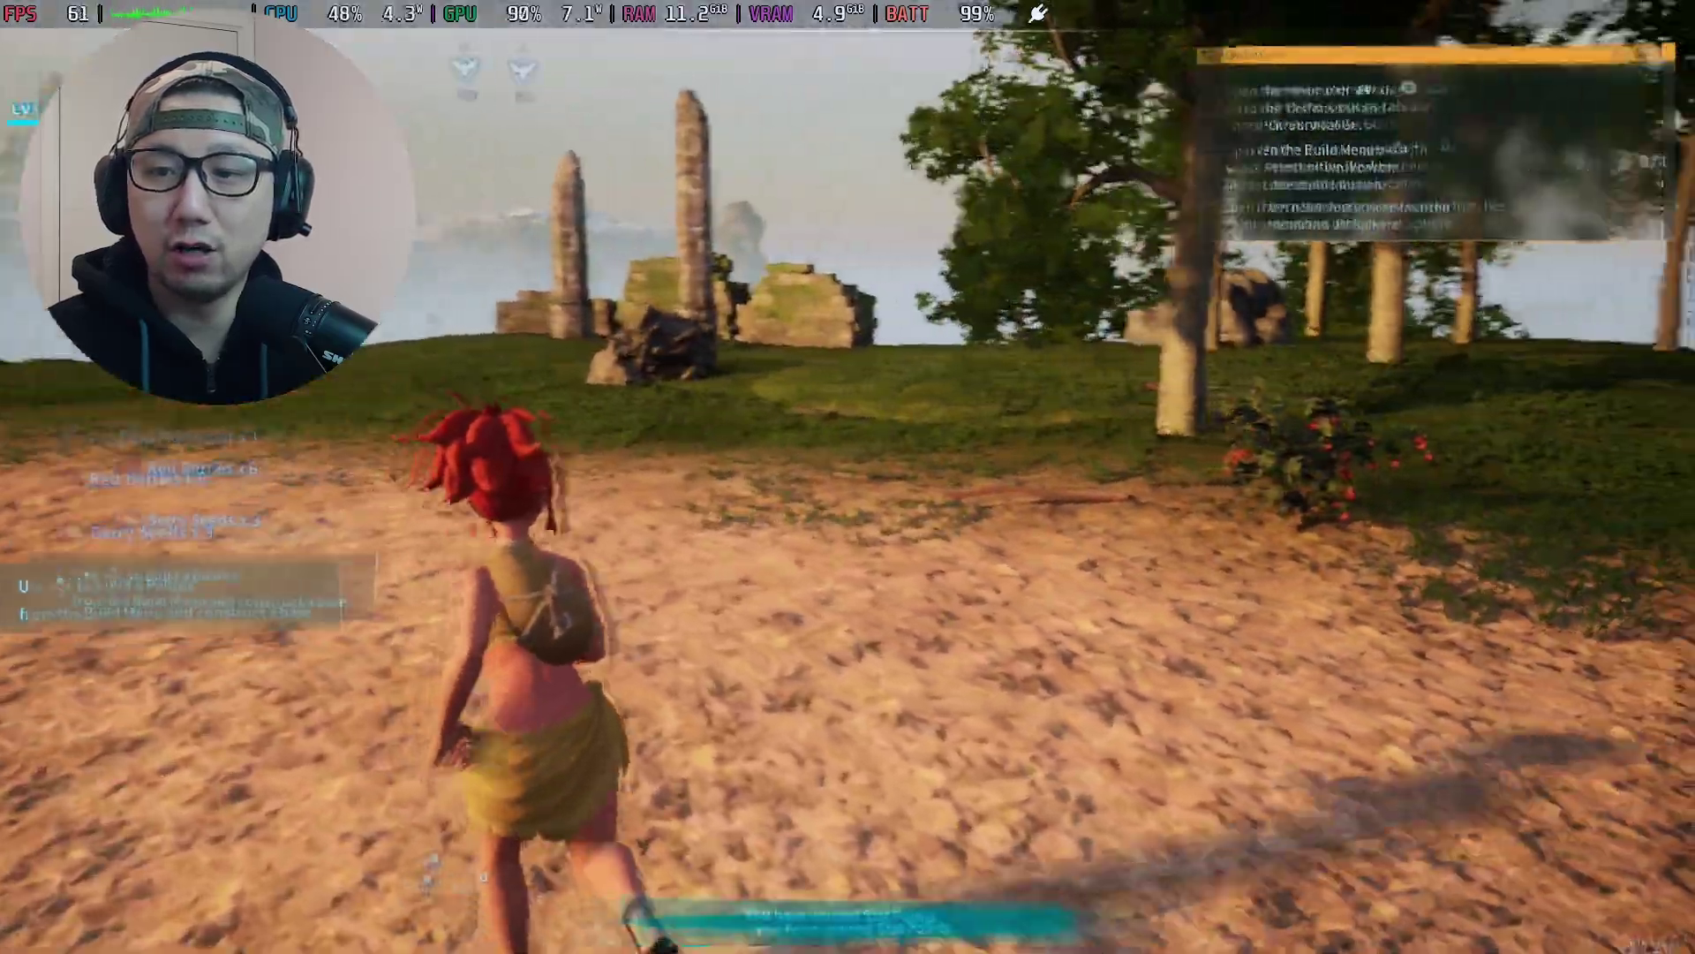
{"action": "key", "text": "w"}
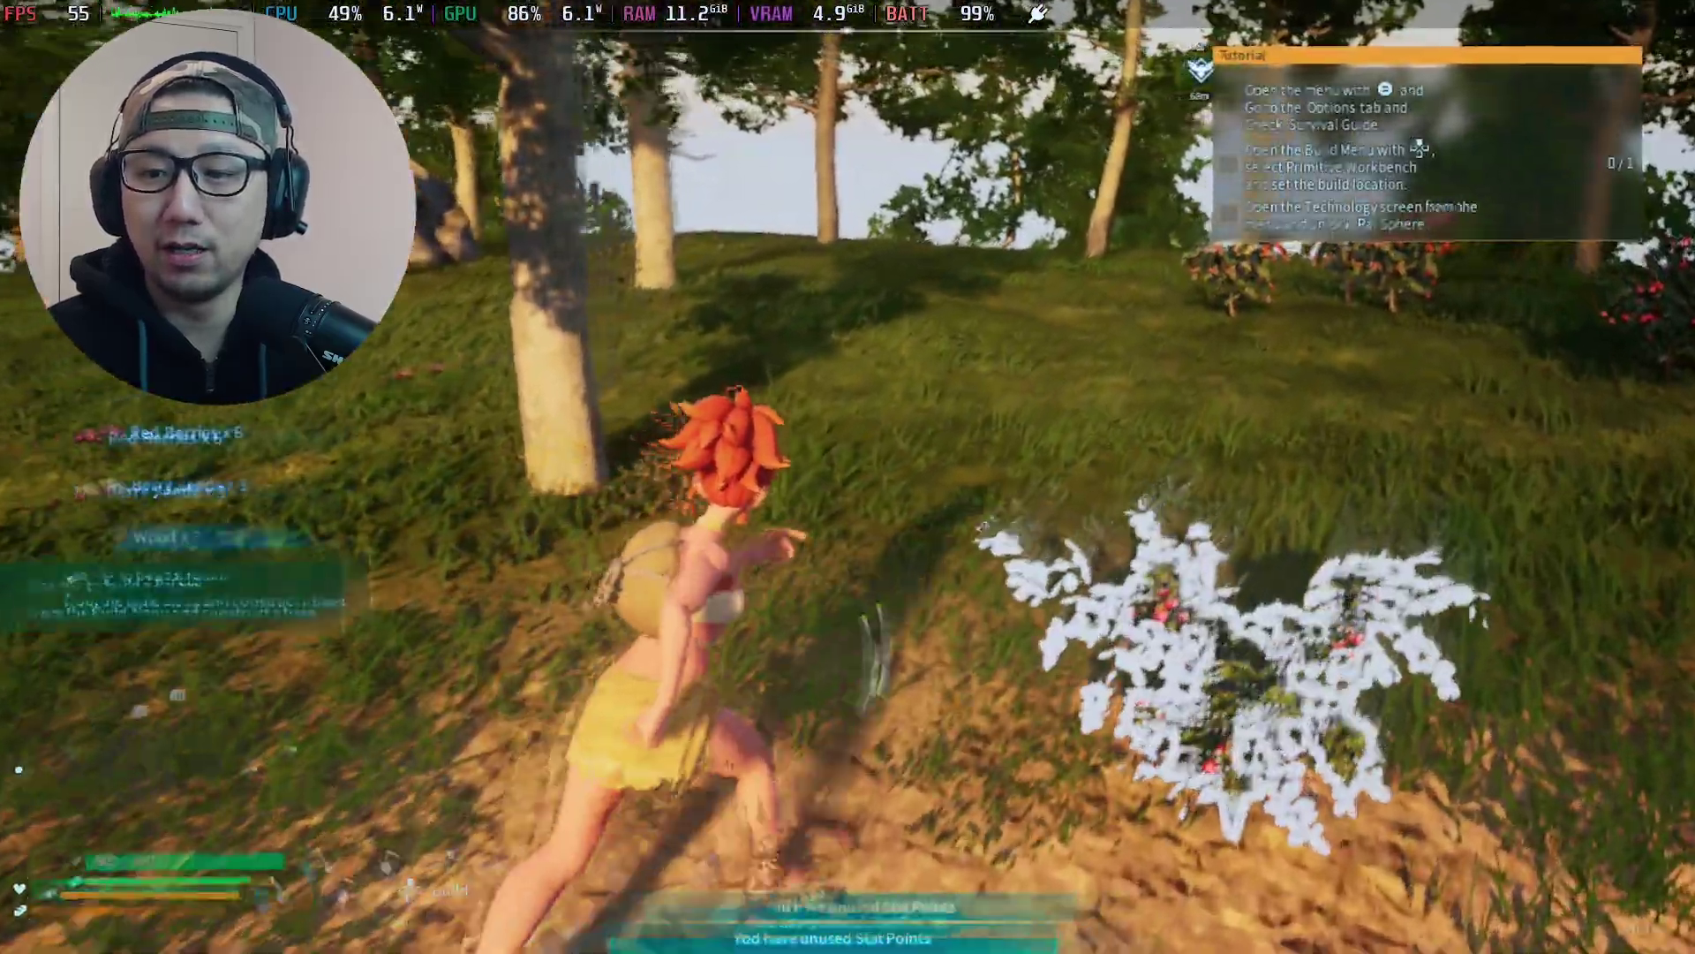
{"action": "key", "text": "w"}
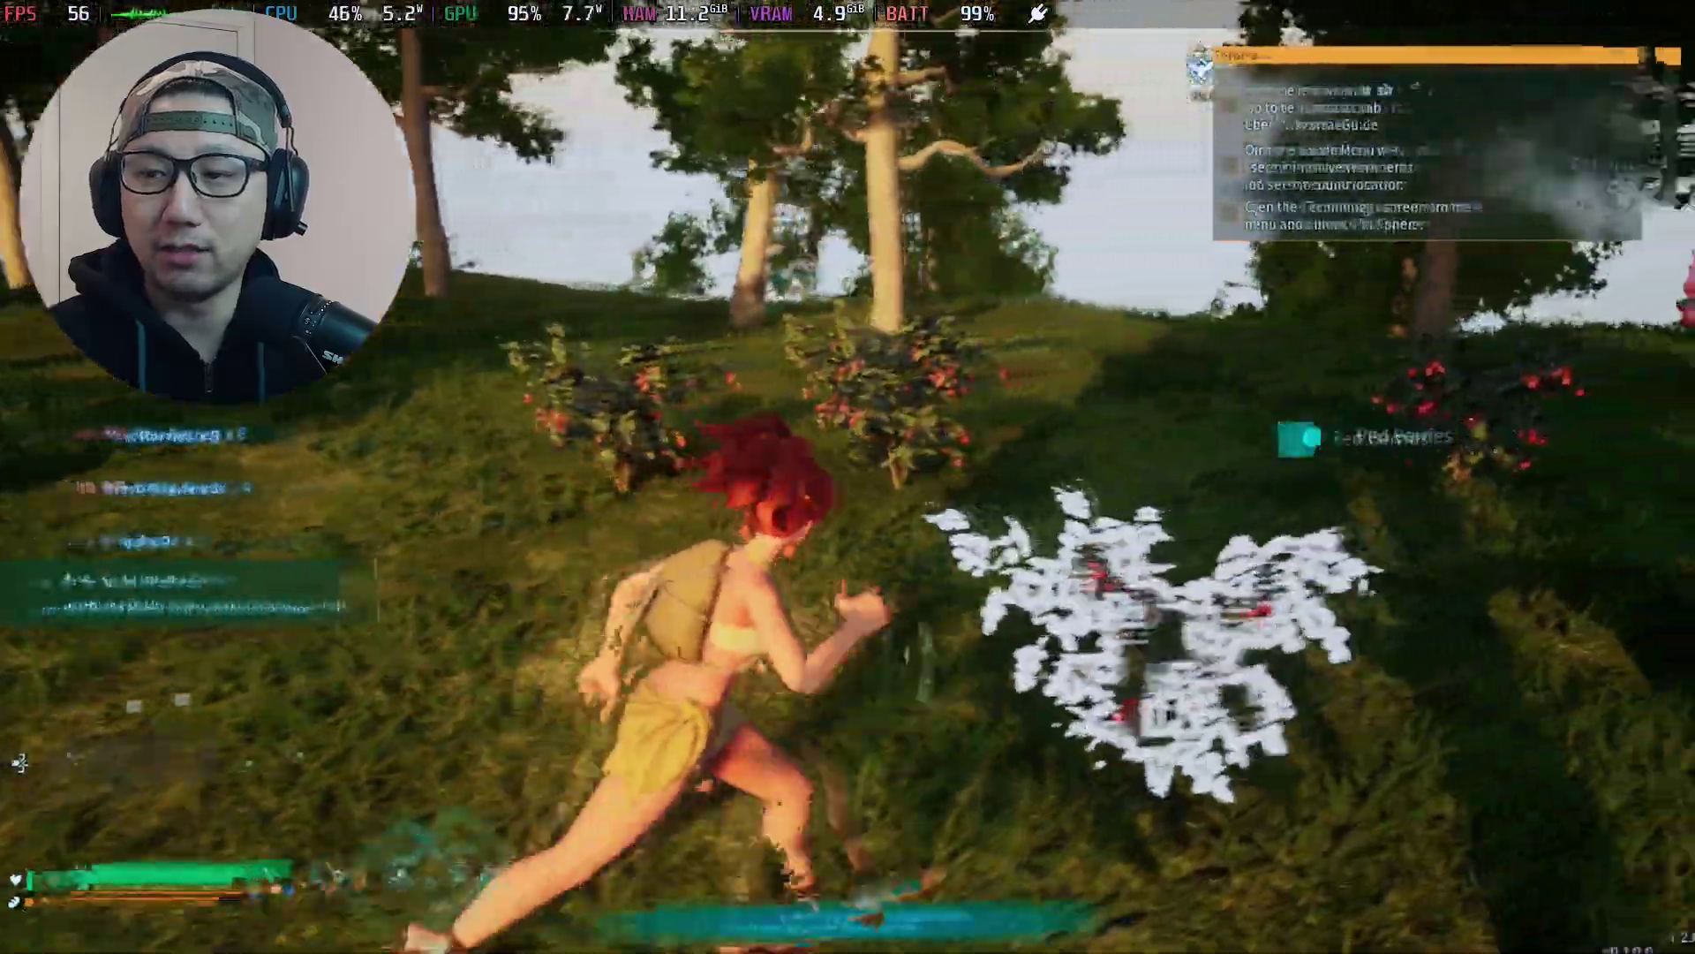
{"action": "key", "text": "w"}
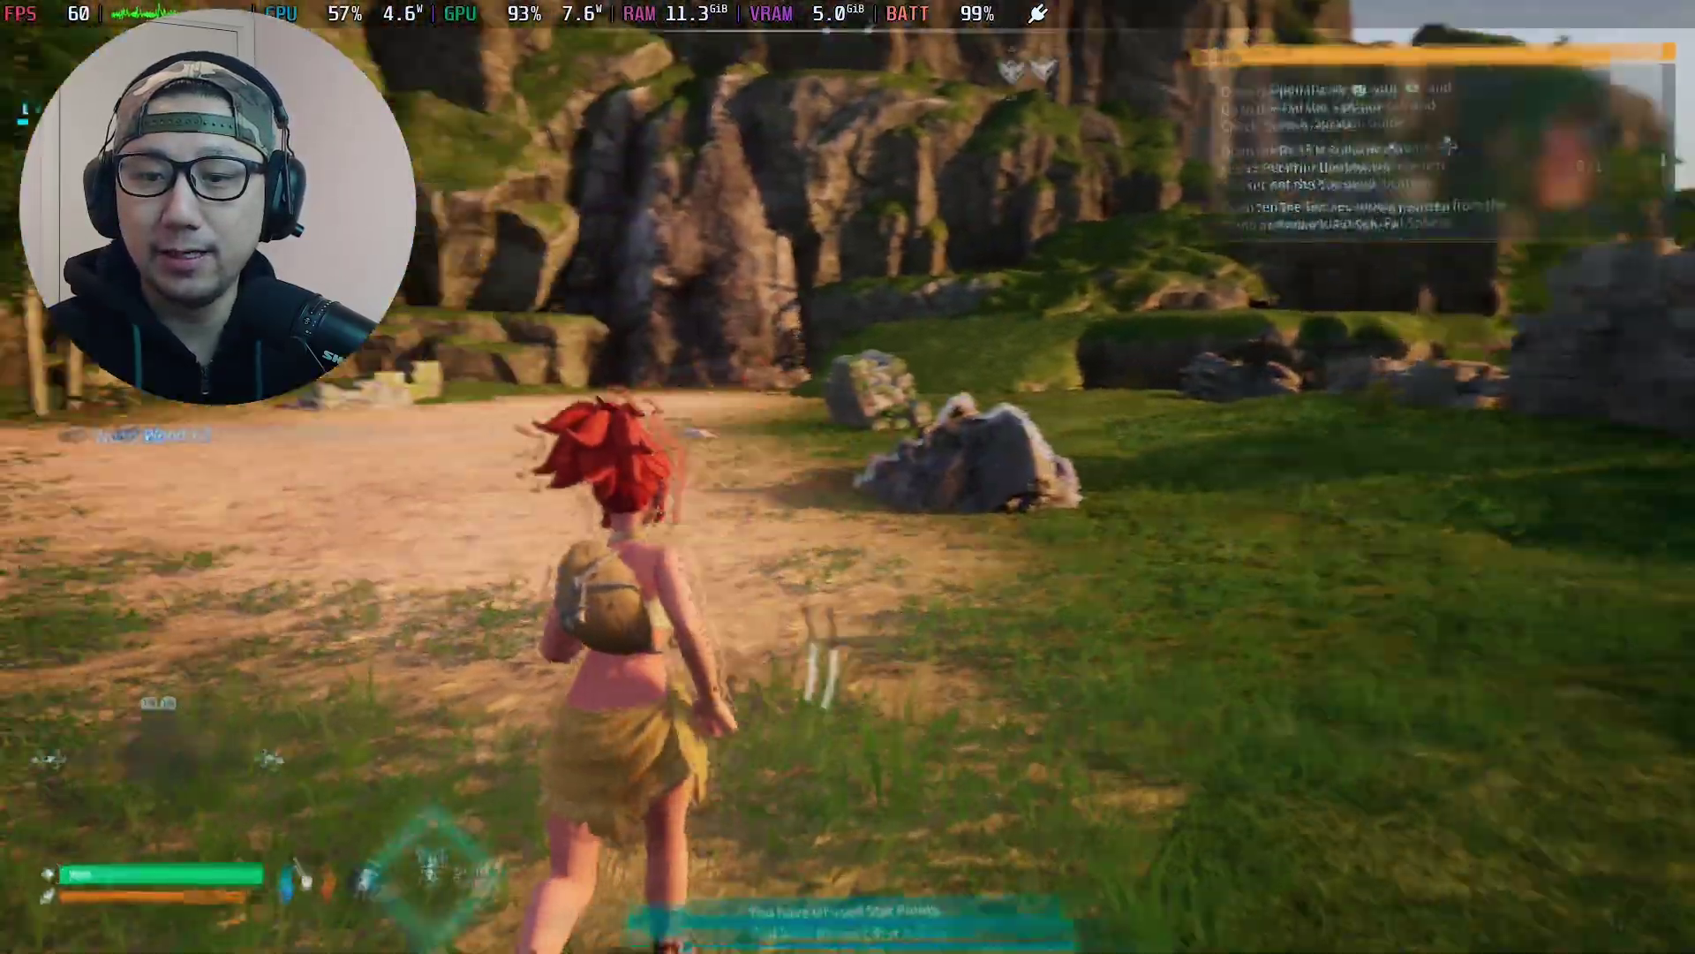
Step: Run across the clearing and along the mossy ruin walls, then bring up Steam Quick Settings
{"action": "key", "text": "w"}
{"action": "key", "text": "w"}
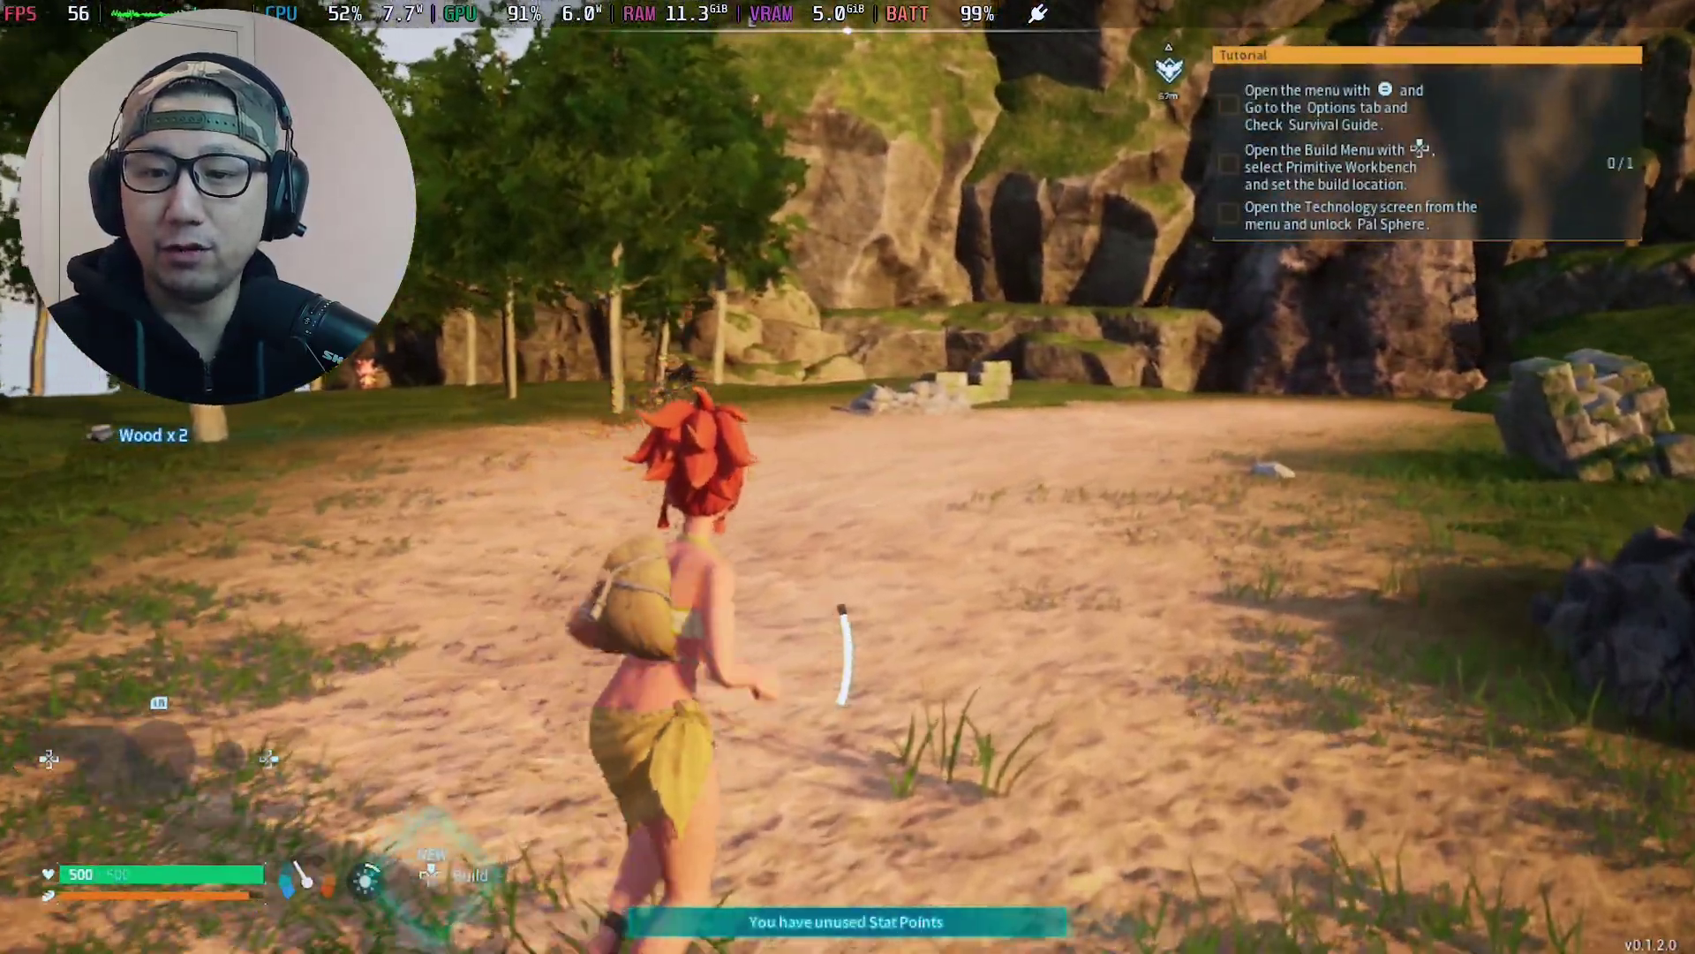
{"action": "key", "text": "w"}
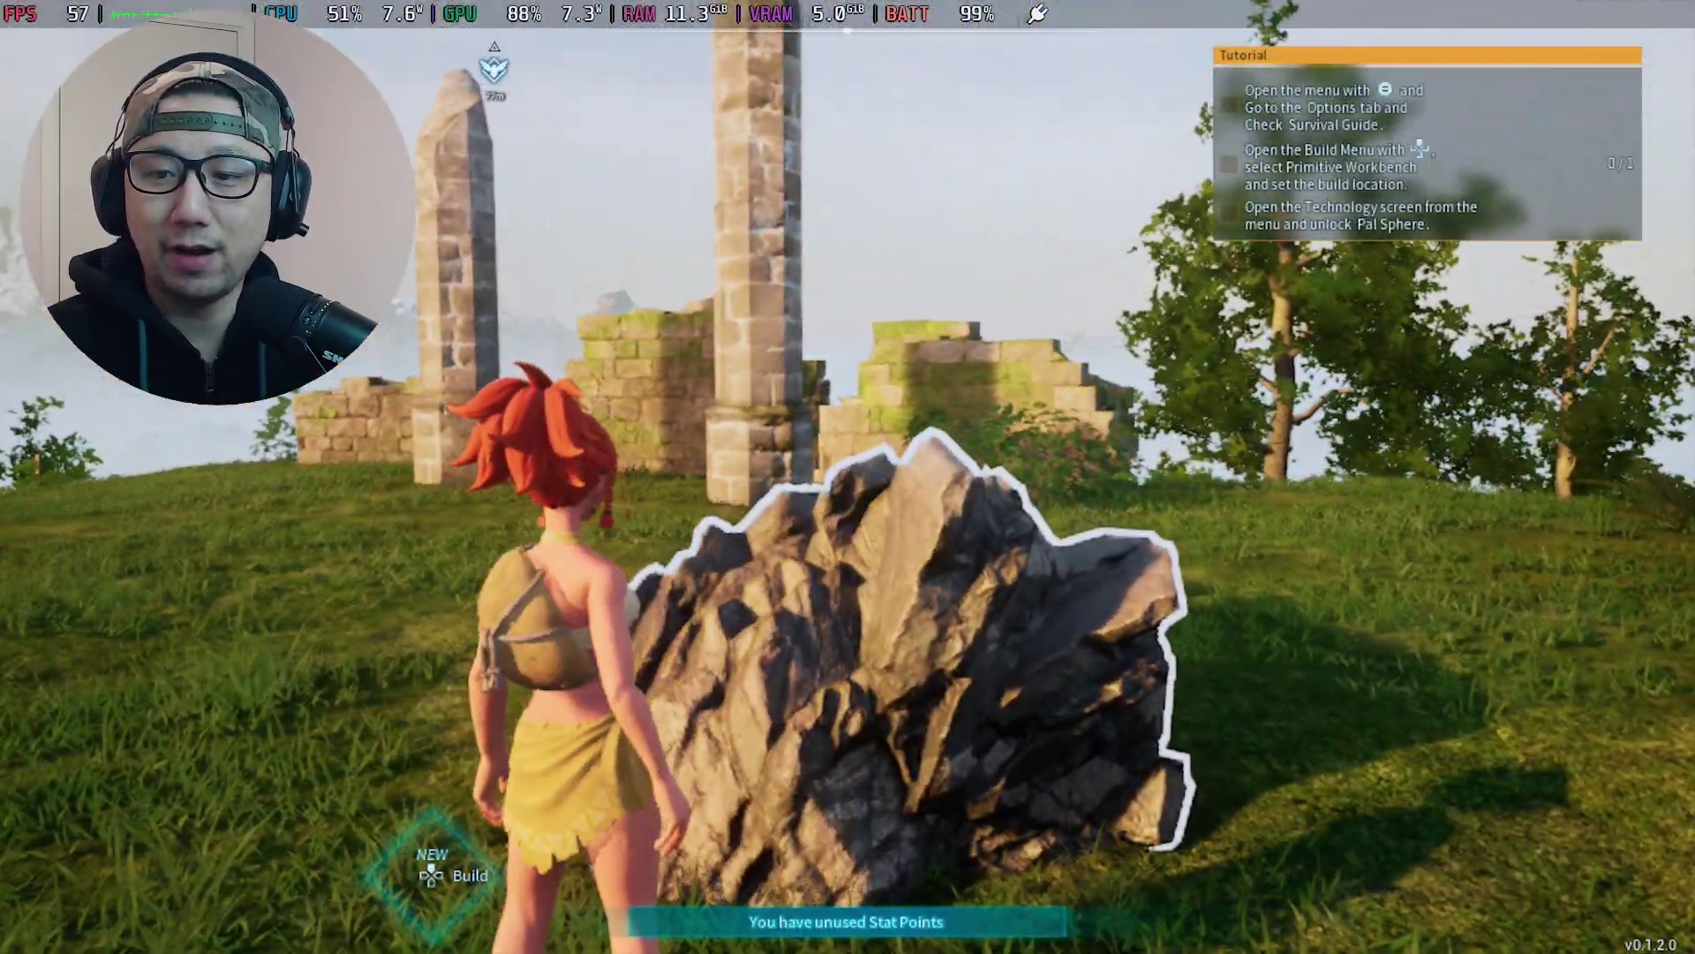
{"action": "key", "text": "w"}
{"action": "key", "text": "space"}
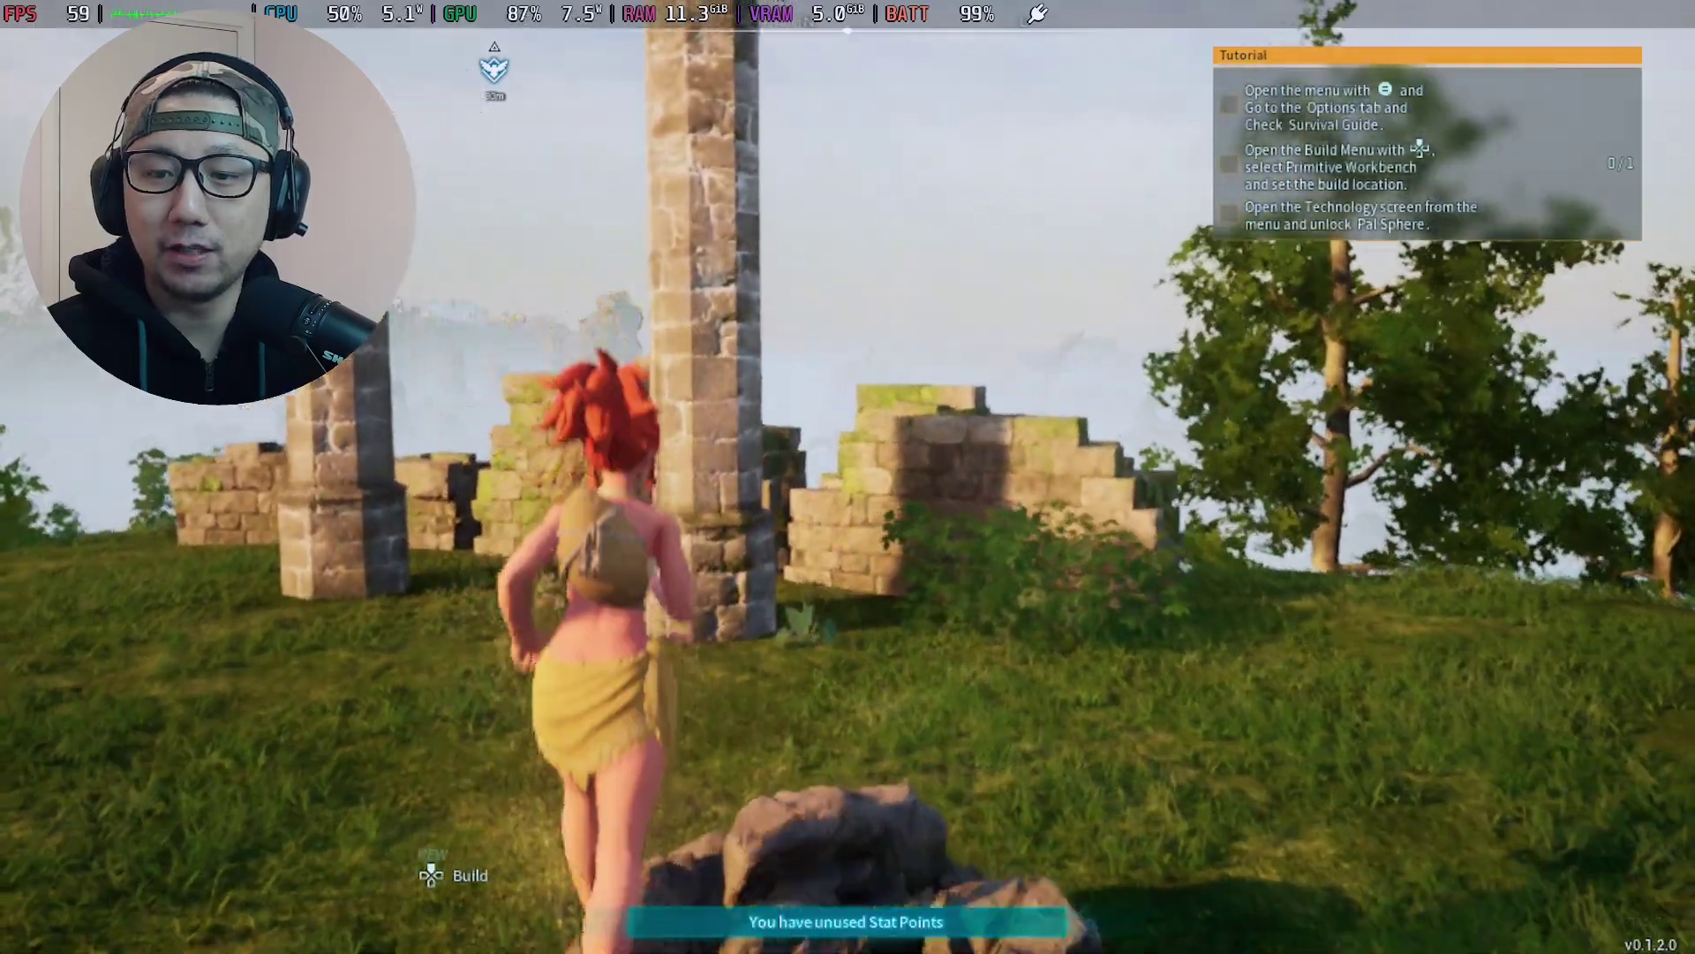
{"action": "key", "text": "w"}
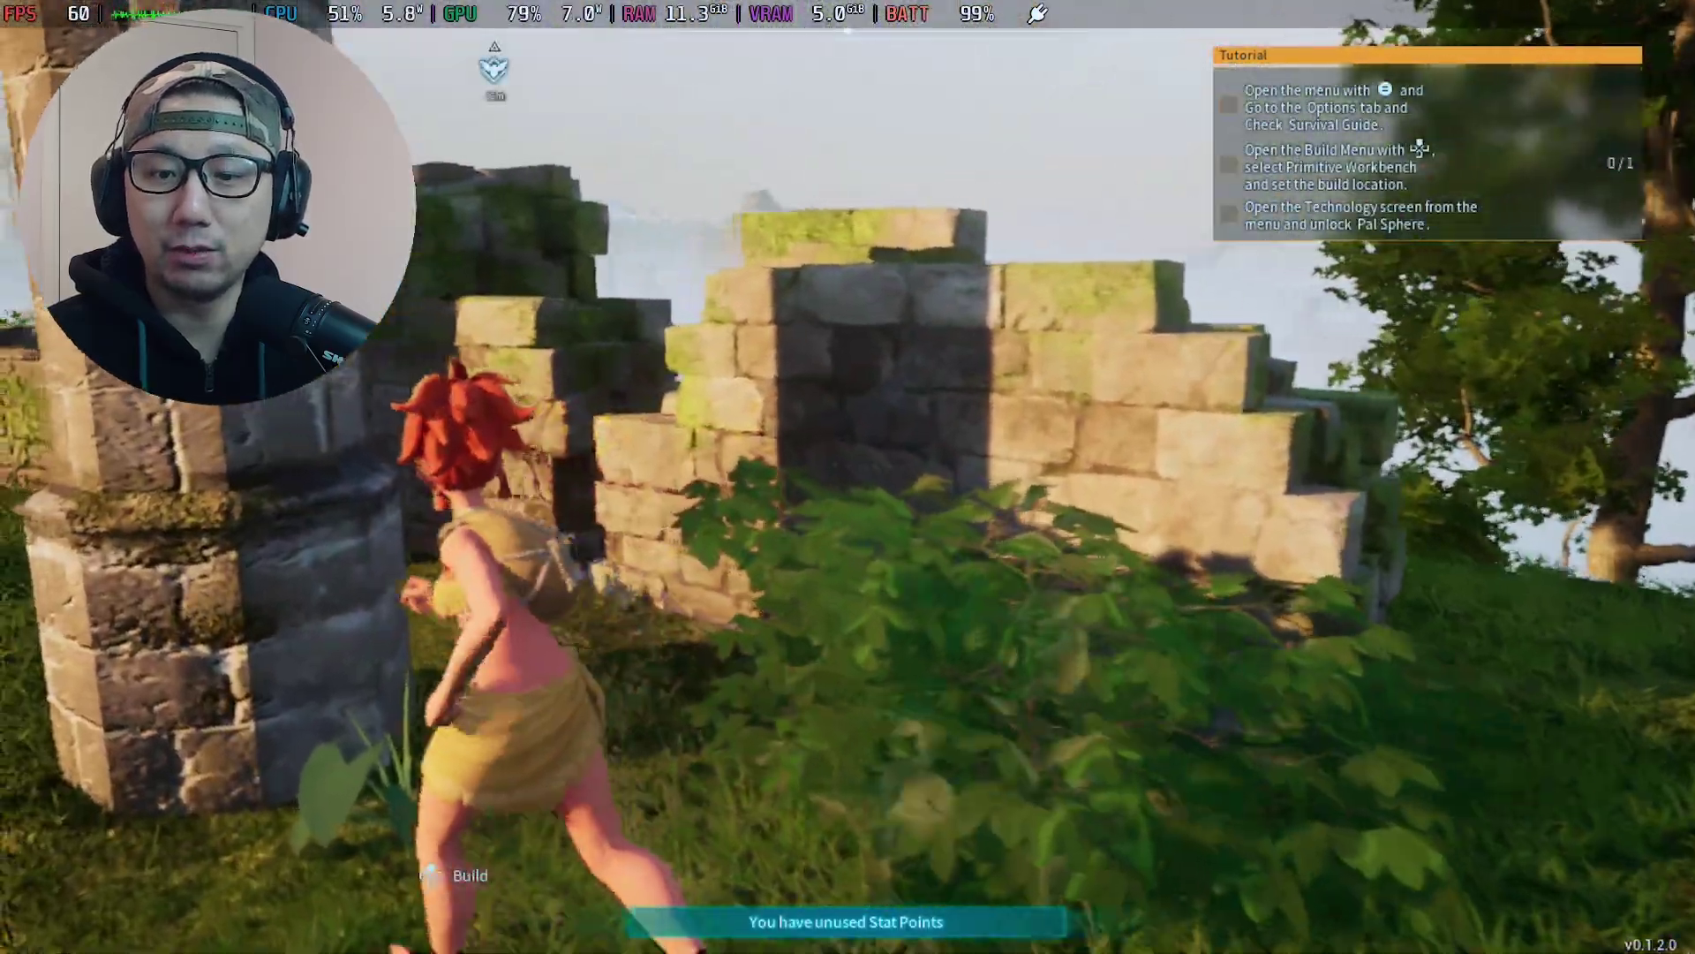
{"action": "key", "text": "w"}
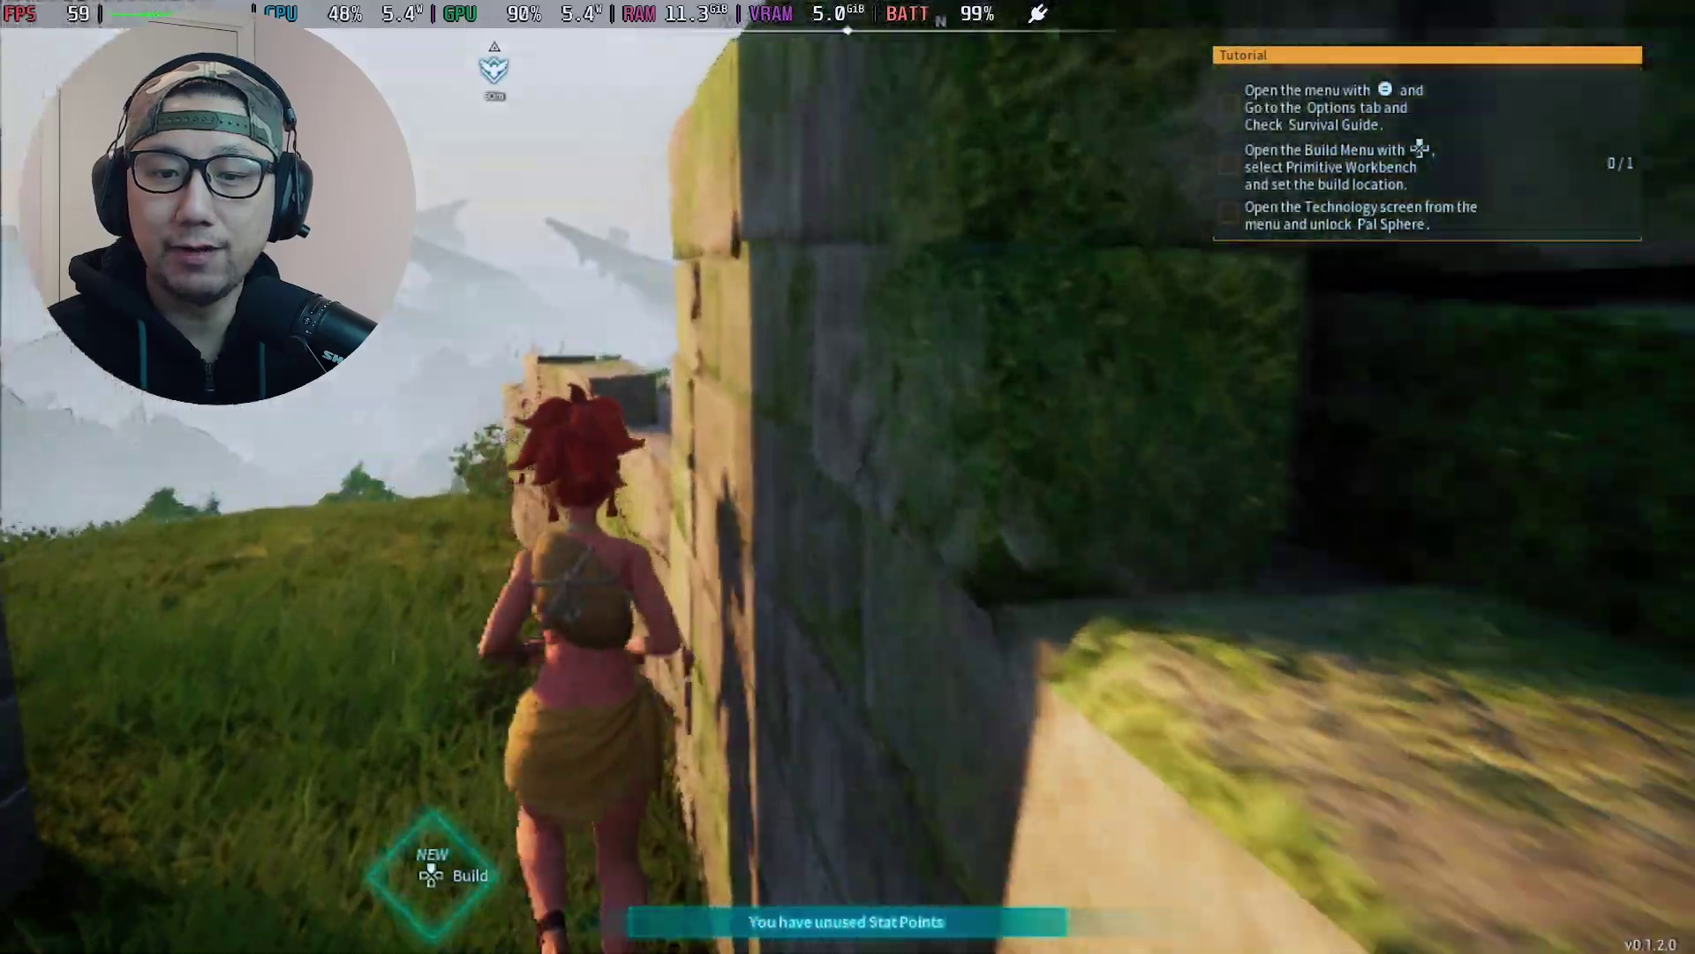
{"action": "key", "text": "w"}
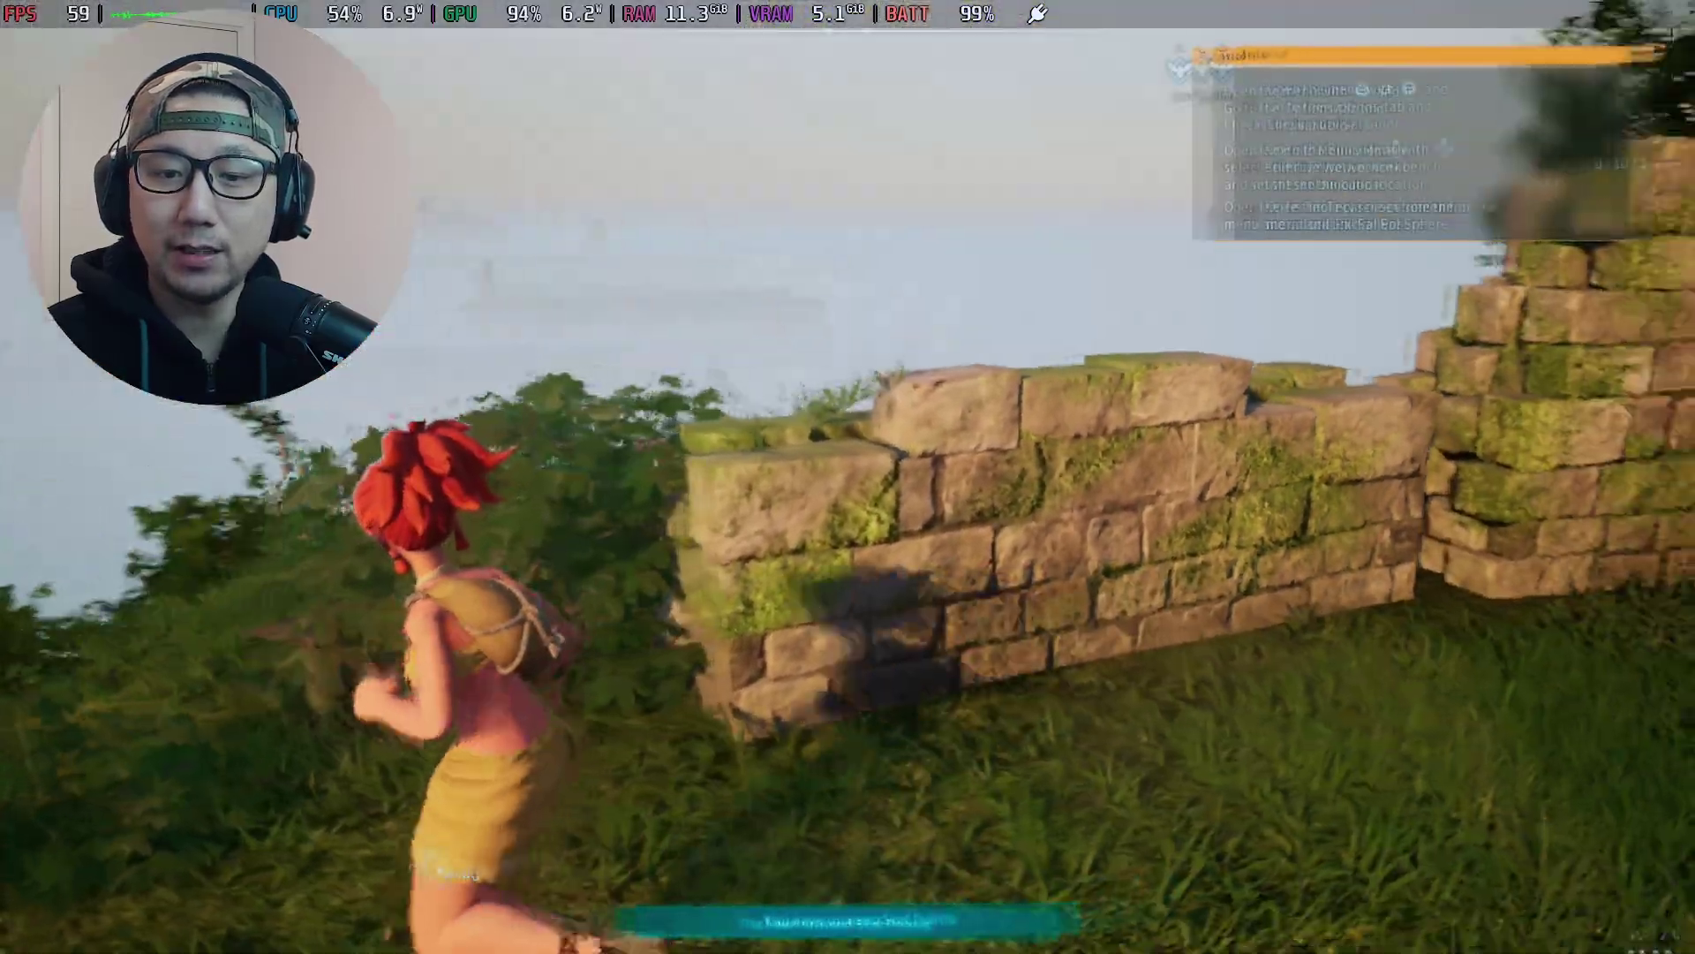
{"action": "key", "text": "w"}
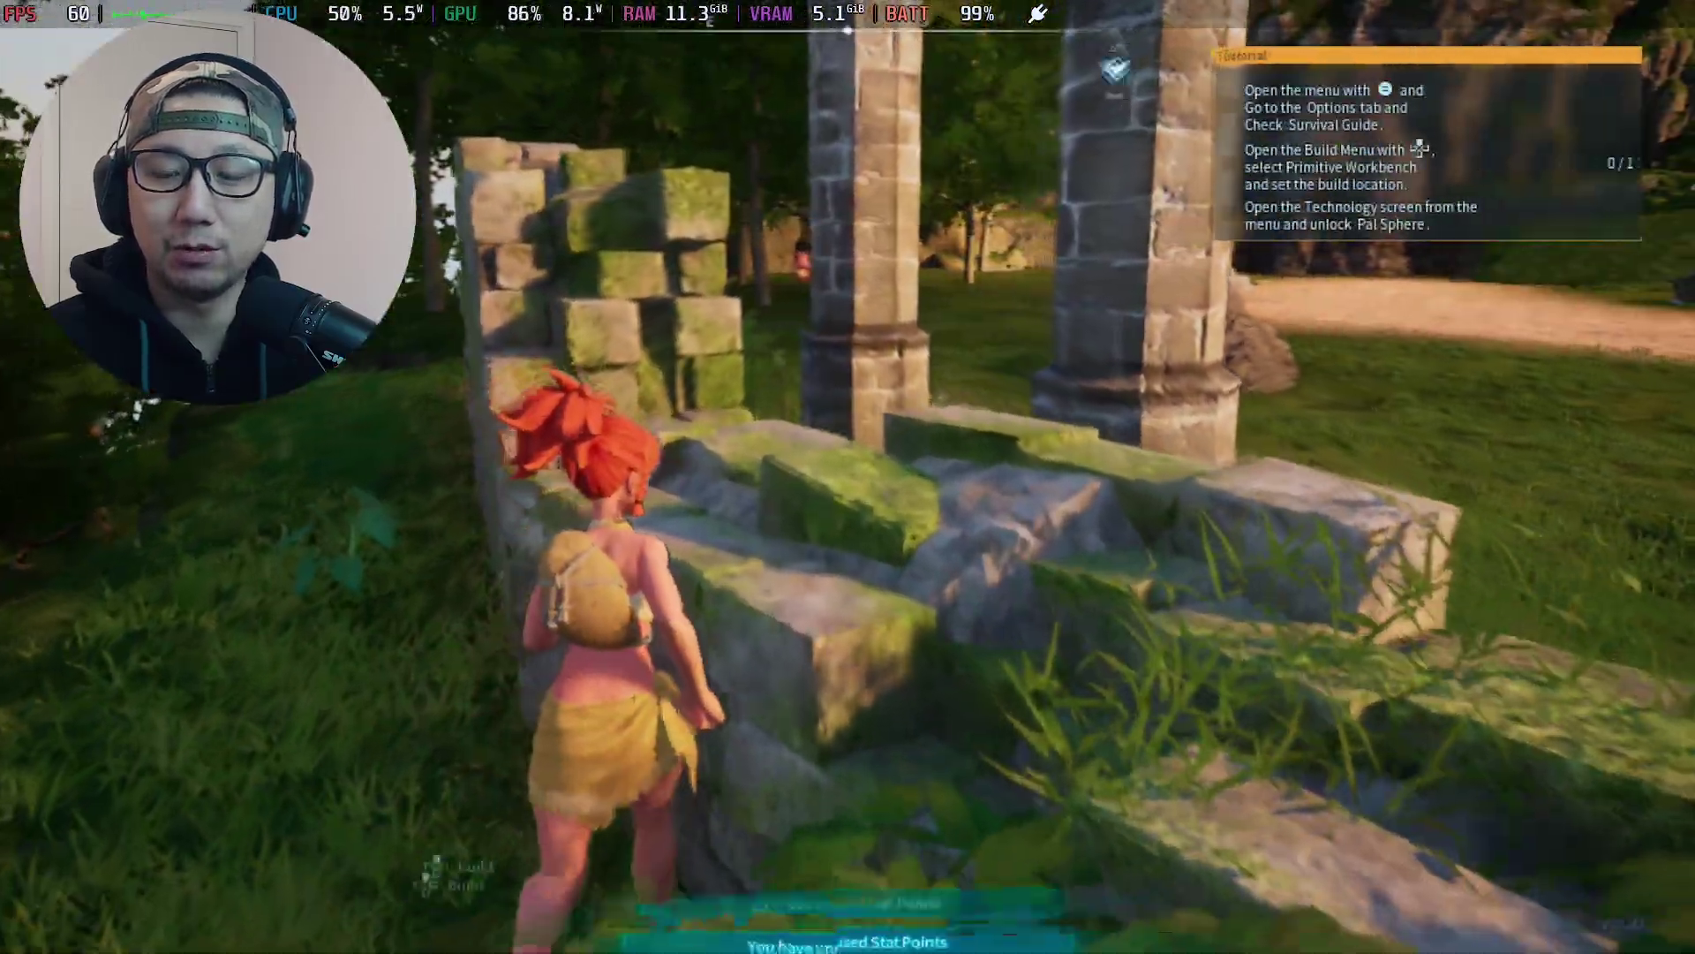
{"action": "key", "text": "w"}
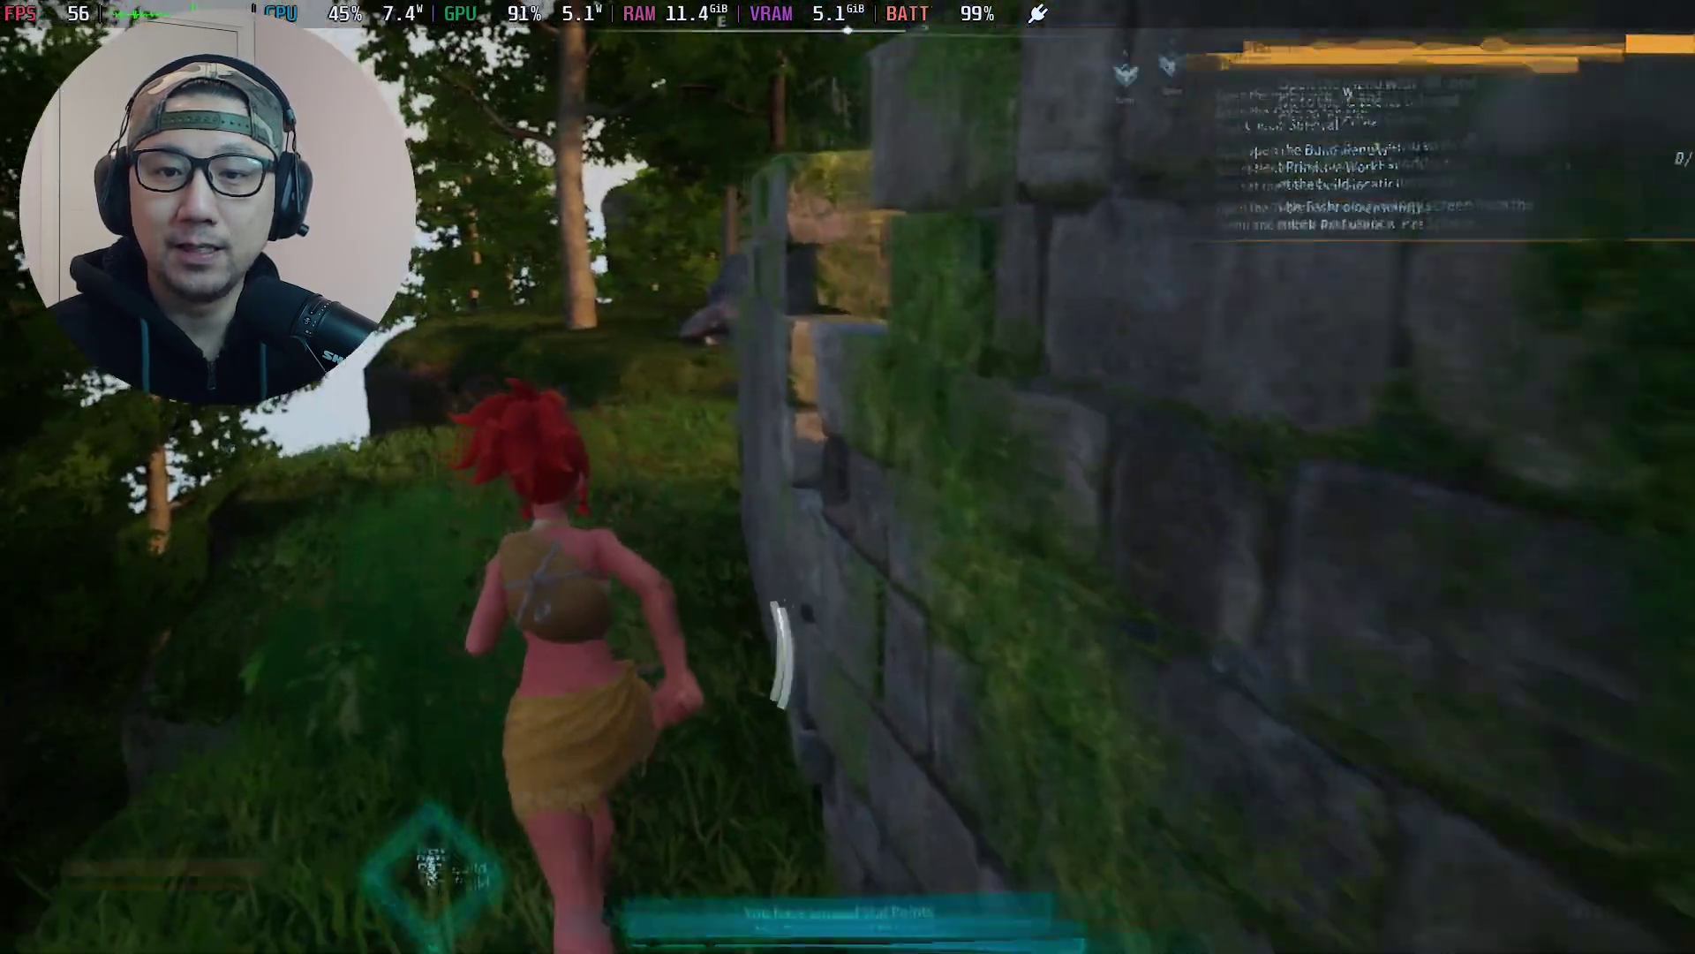
{"action": "key", "text": "w"}
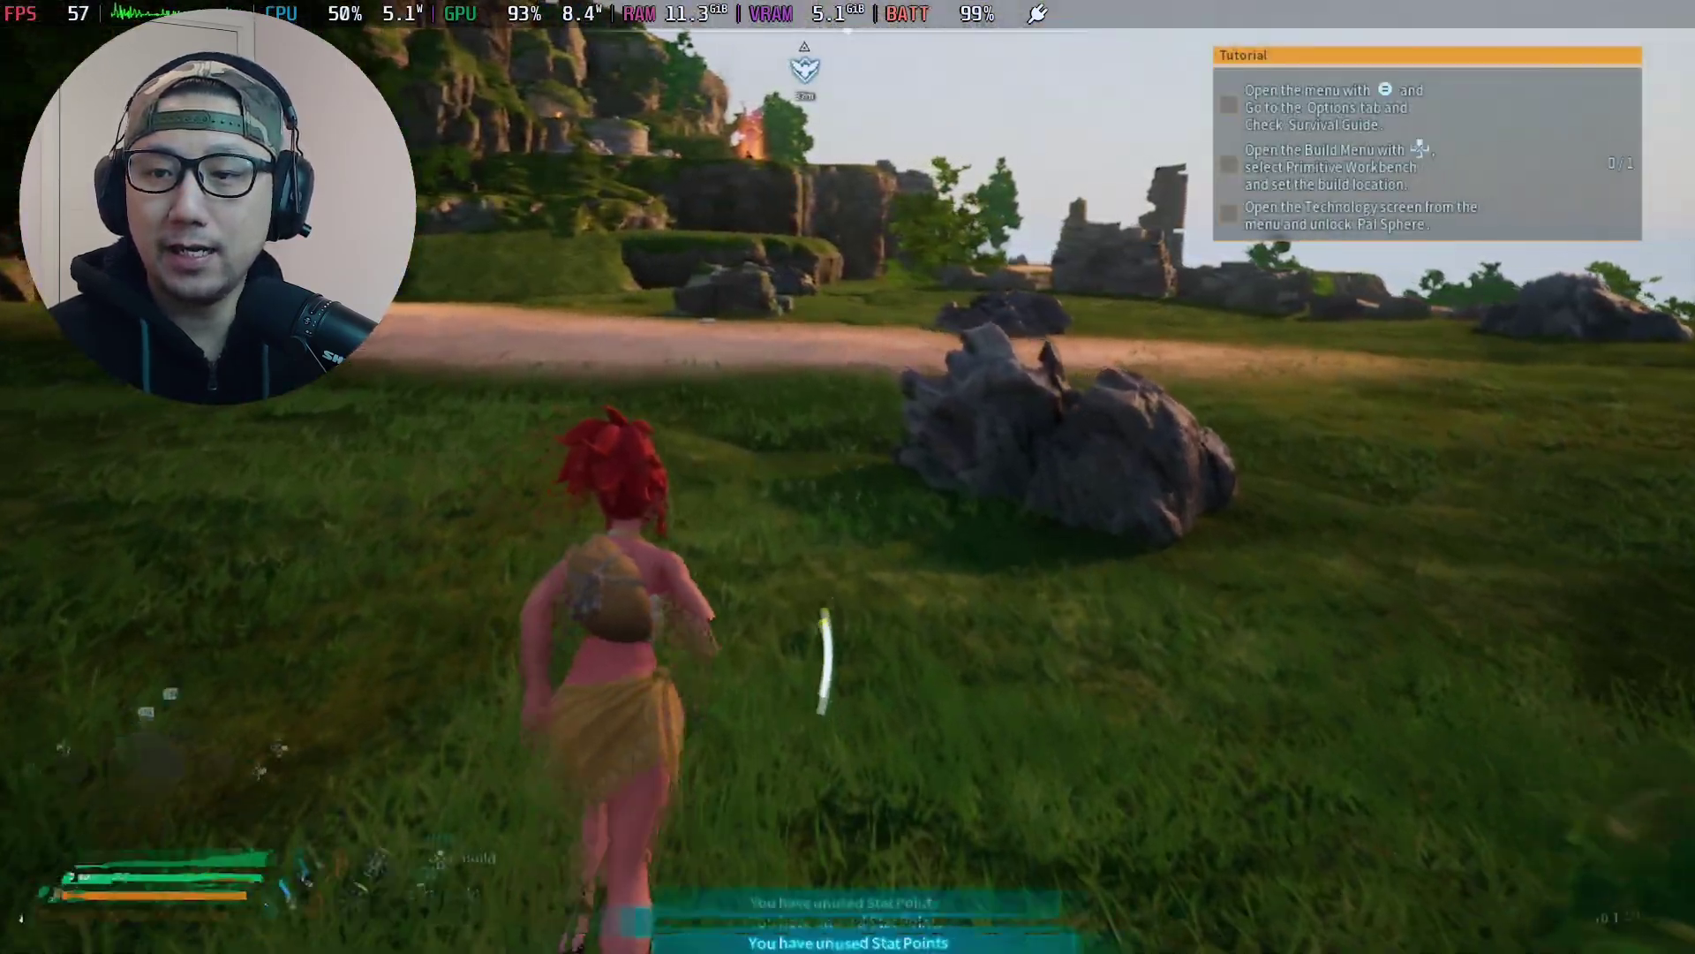
{"action": "key", "text": "z"}
{"action": "key", "text": "ctrl+2"}
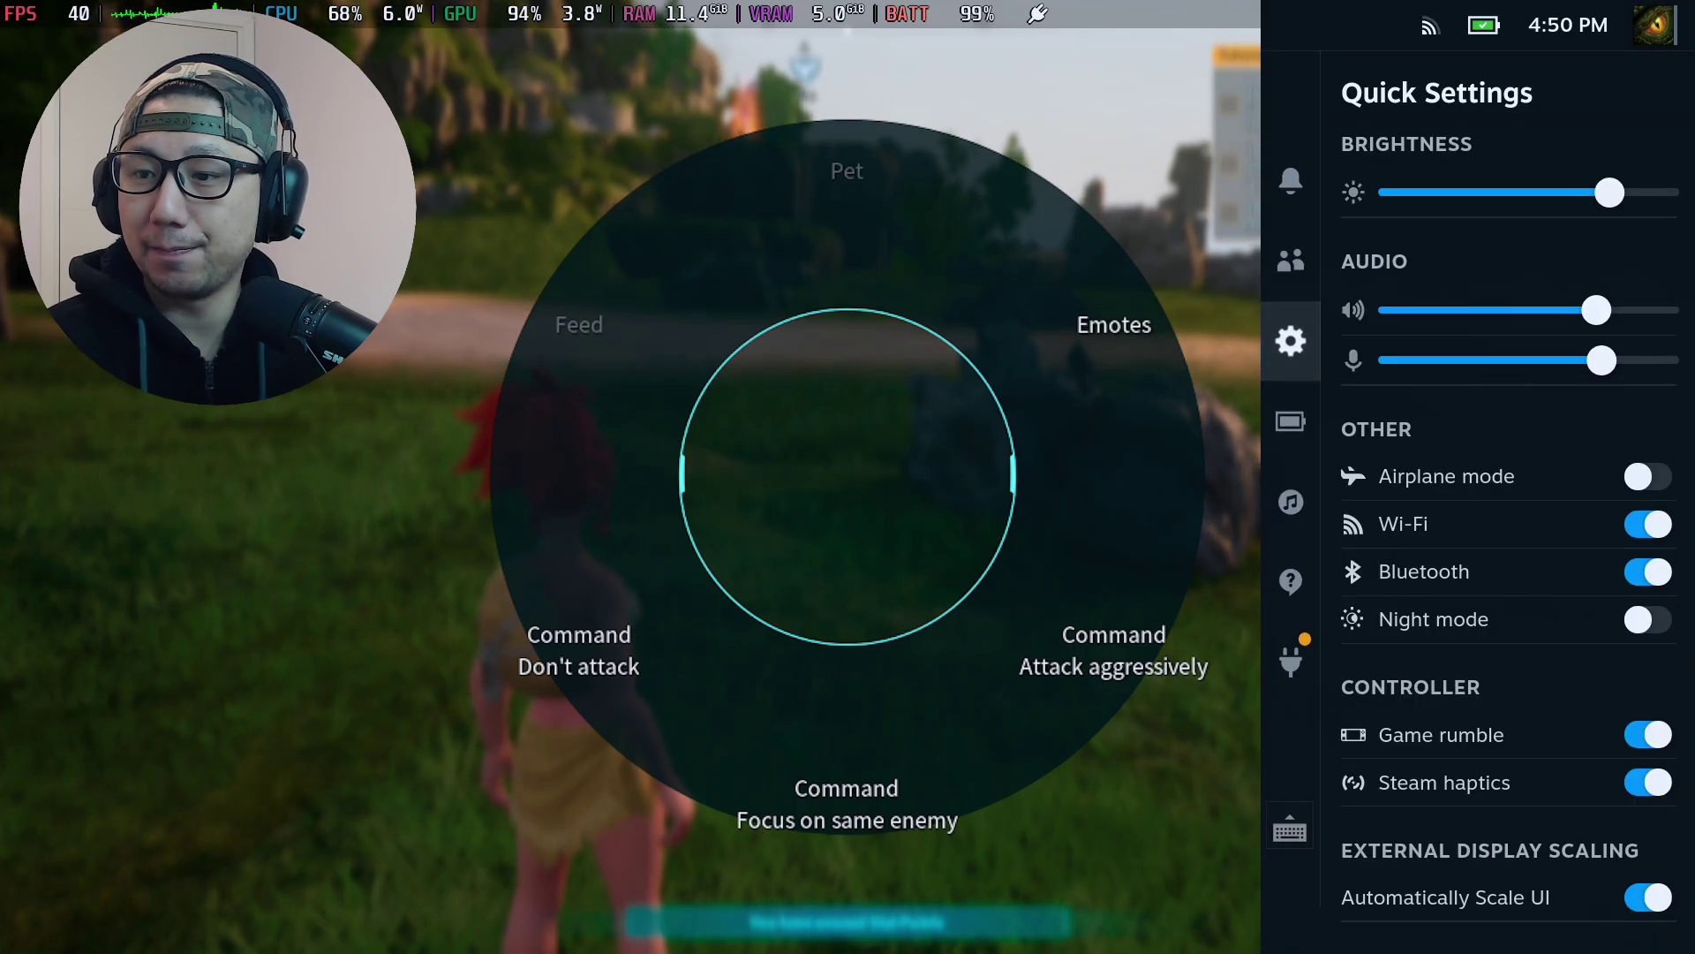
{"action": "key", "text": "Down"}
{"action": "key", "text": "Right"}
{"action": "key", "text": "Down"}
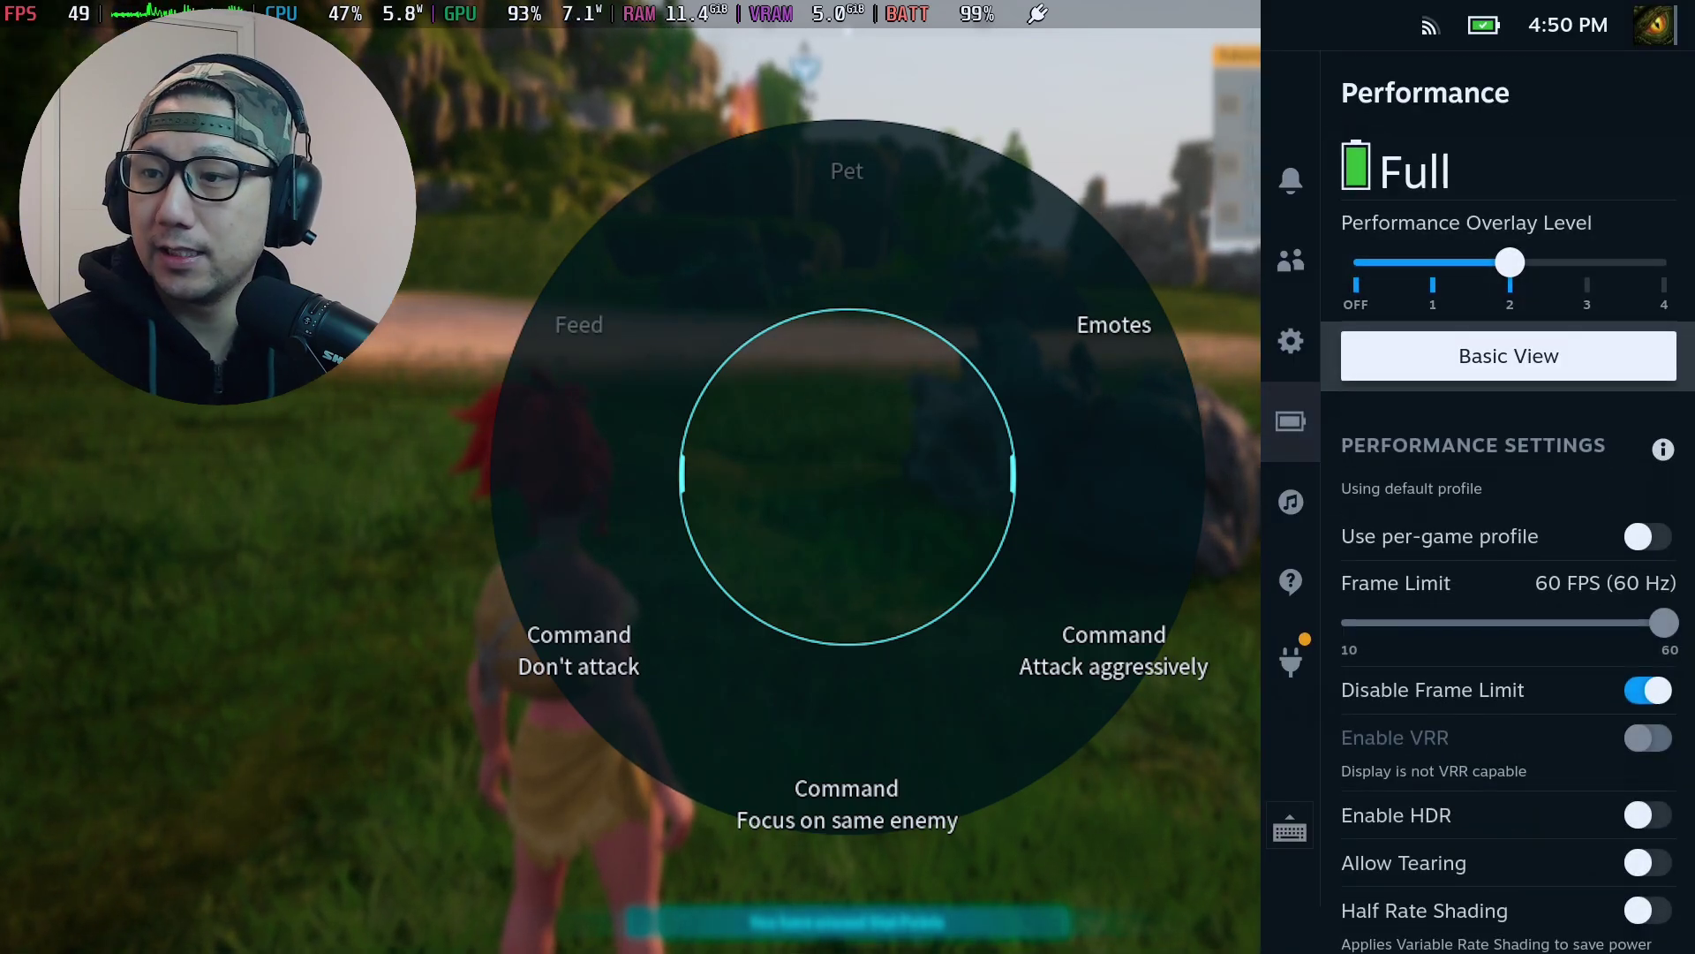
{"action": "key", "text": "Down"}
{"action": "key", "text": "Down"}
{"action": "key", "text": "Down"}
{"action": "key", "text": "Down"}
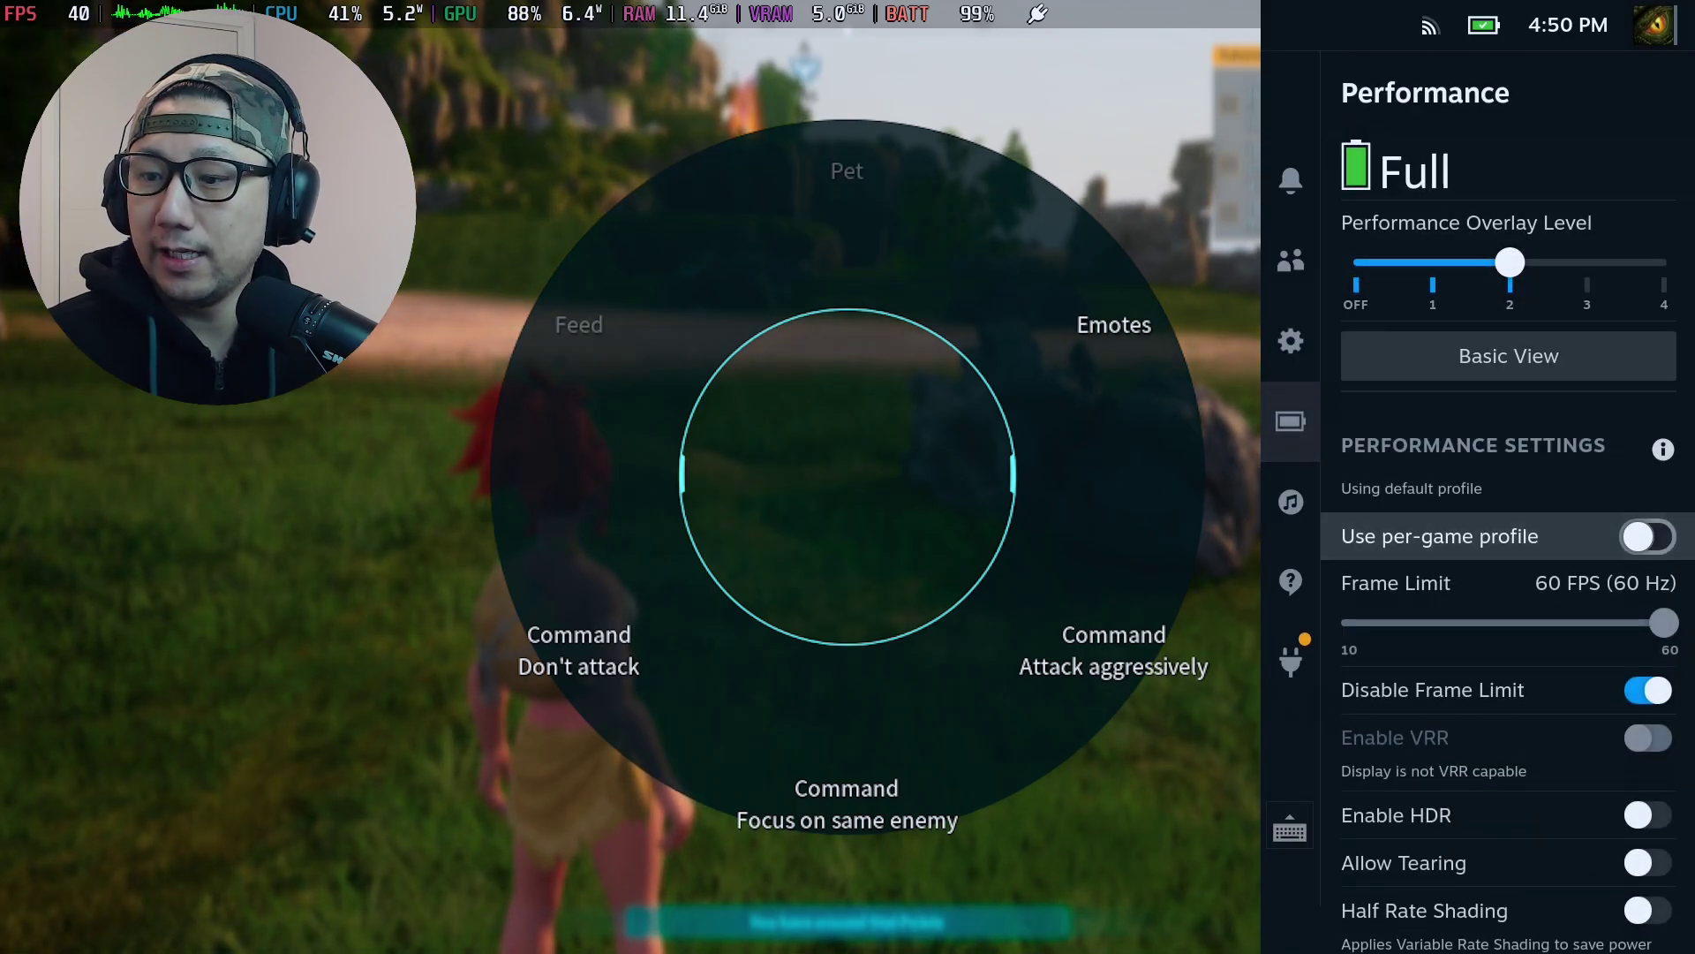
{"action": "key", "text": "Down"}
{"action": "key", "text": "Down"}
{"action": "key", "text": "Down"}
{"action": "key", "text": "Down"}
{"action": "key", "text": "Down"}
{"action": "key", "text": "Down"}
{"action": "key", "text": "Down"}
{"action": "key", "text": "Down"}
{"action": "key", "text": "Down"}
{"action": "key", "text": "Down"}
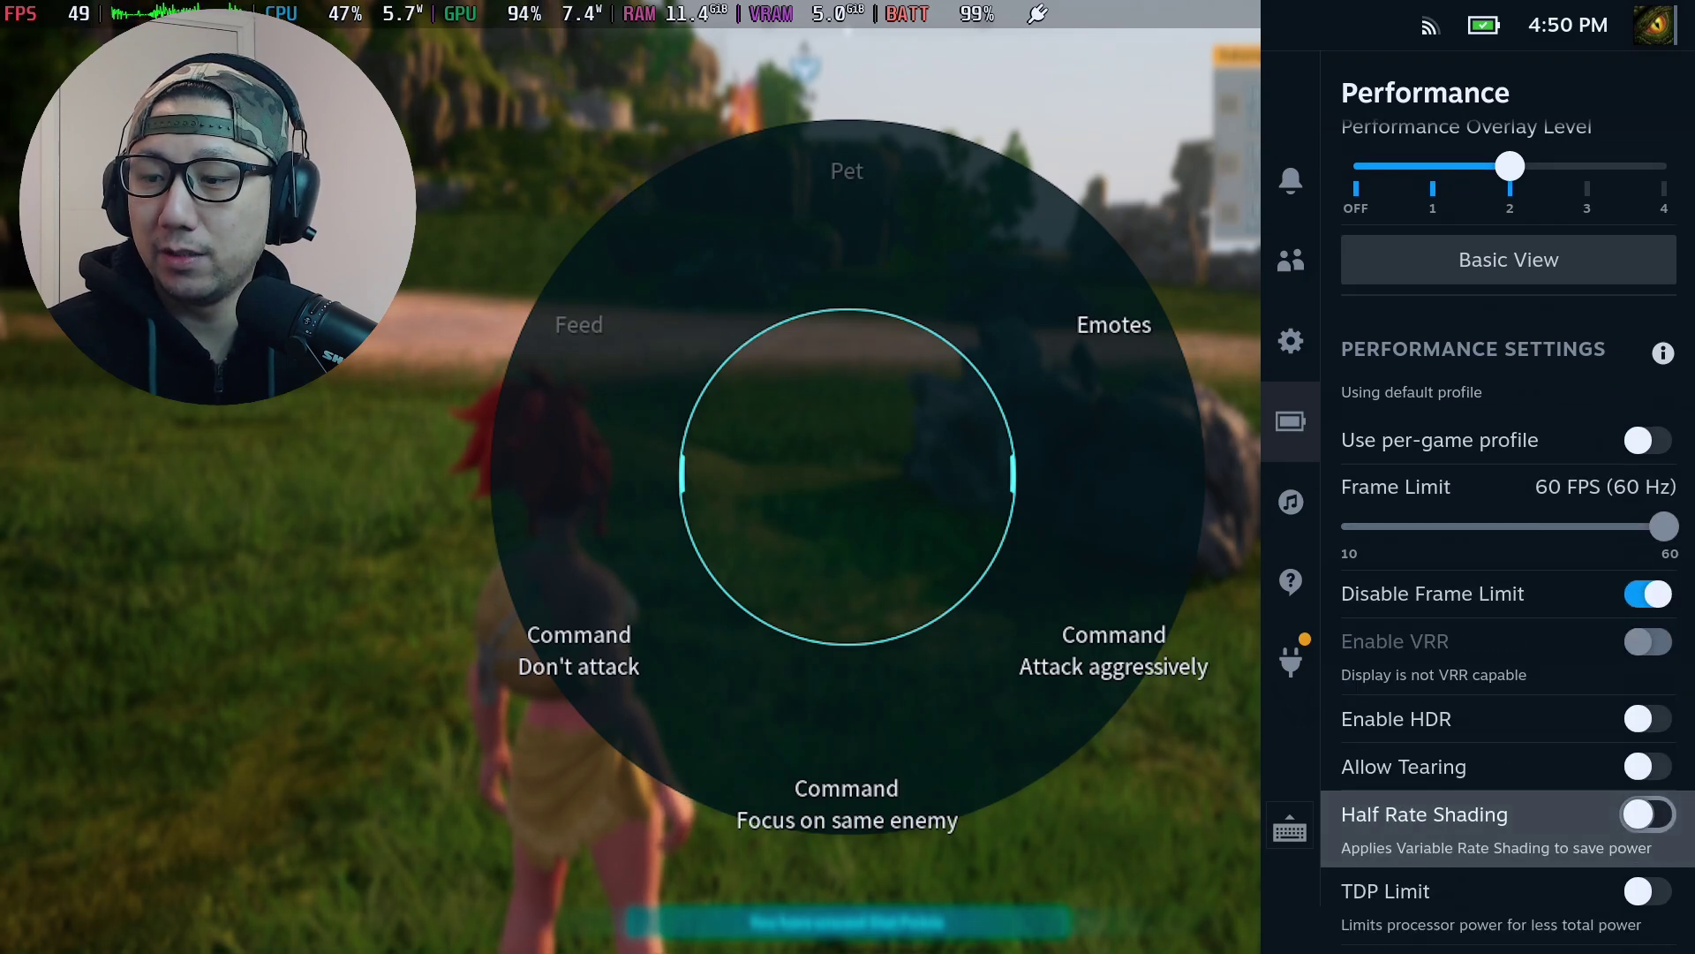
{"action": "key", "text": "Left"}
{"action": "key", "text": "Down"}
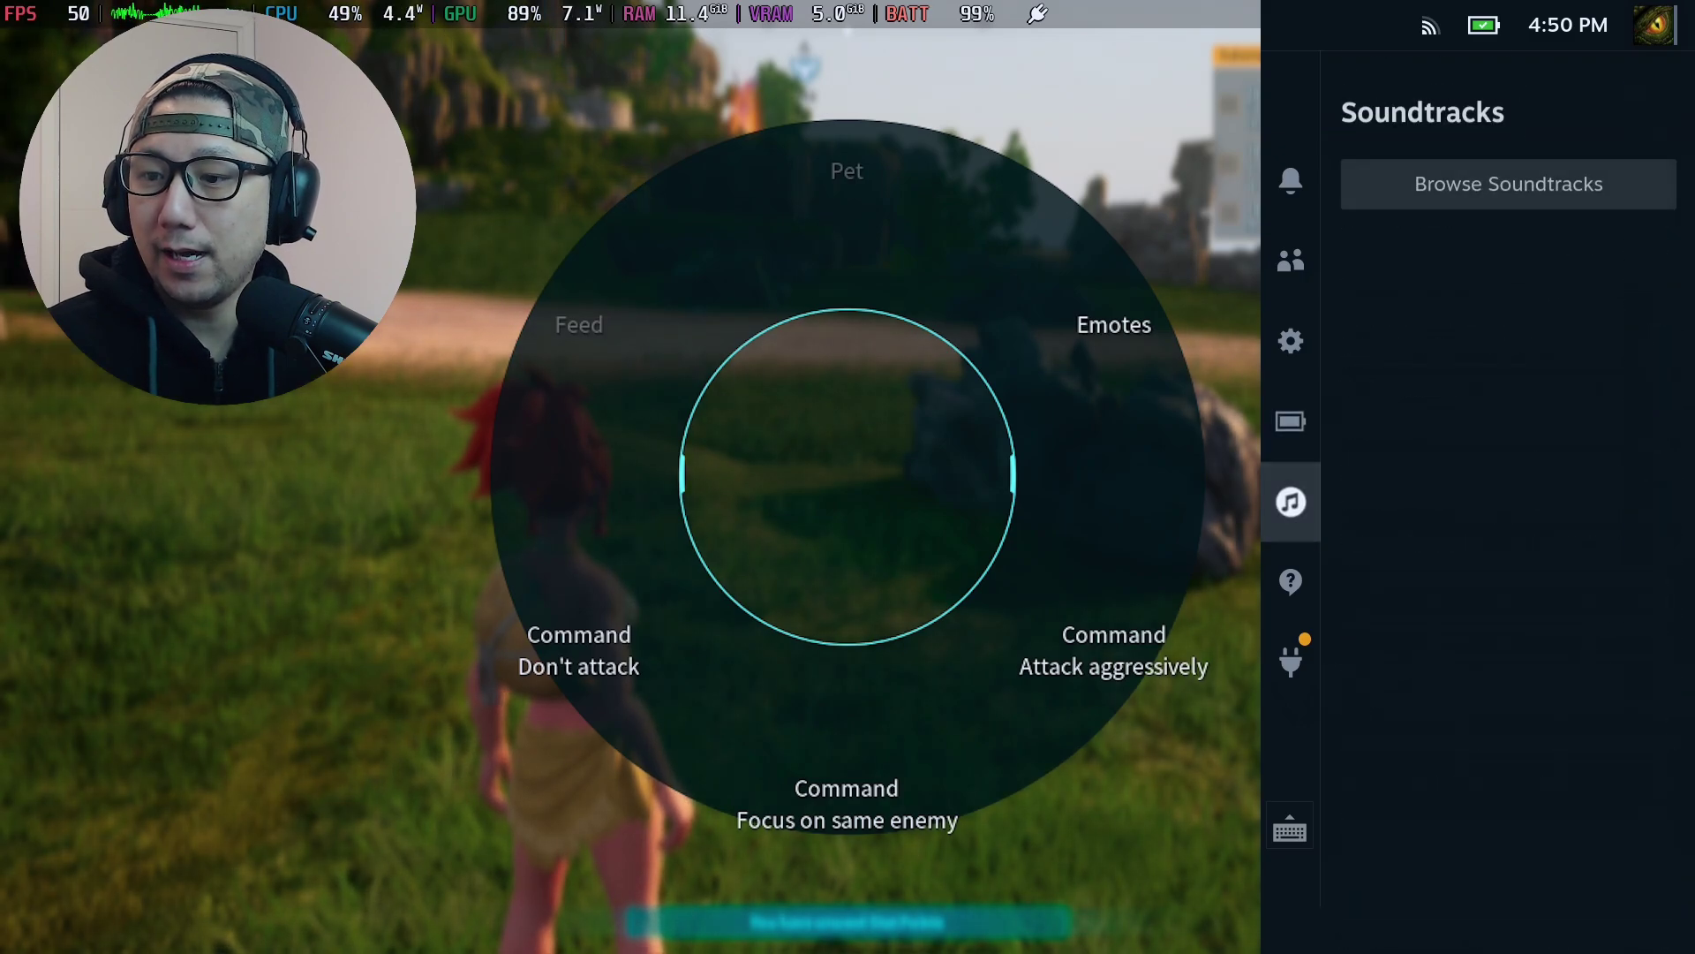
{"action": "key", "text": "Down"}
{"action": "key", "text": "Down"}
{"action": "key", "text": "Right"}
{"action": "key", "text": "Down"}
{"action": "key", "text": "Down"}
{"action": "key", "text": "Down"}
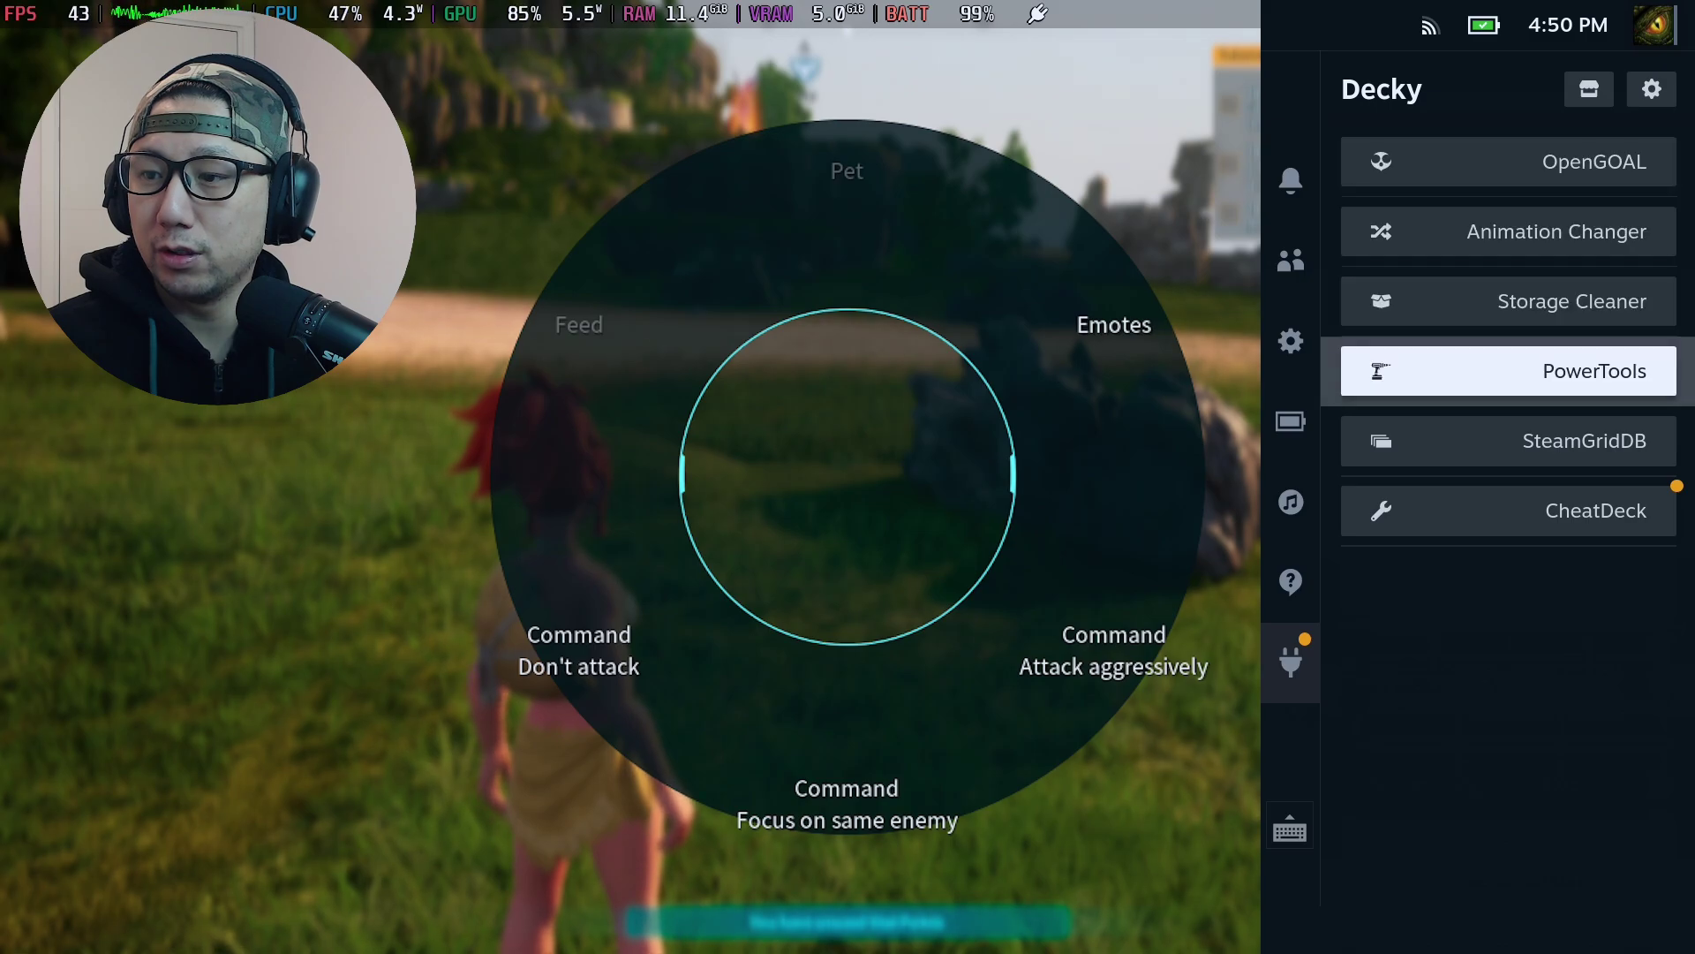
{"action": "key", "text": "Return"}
{"action": "key", "text": "Down"}
{"action": "key", "text": "Down"}
{"action": "key", "text": "Down"}
{"action": "key", "text": "Down"}
{"action": "key", "text": "Up"}
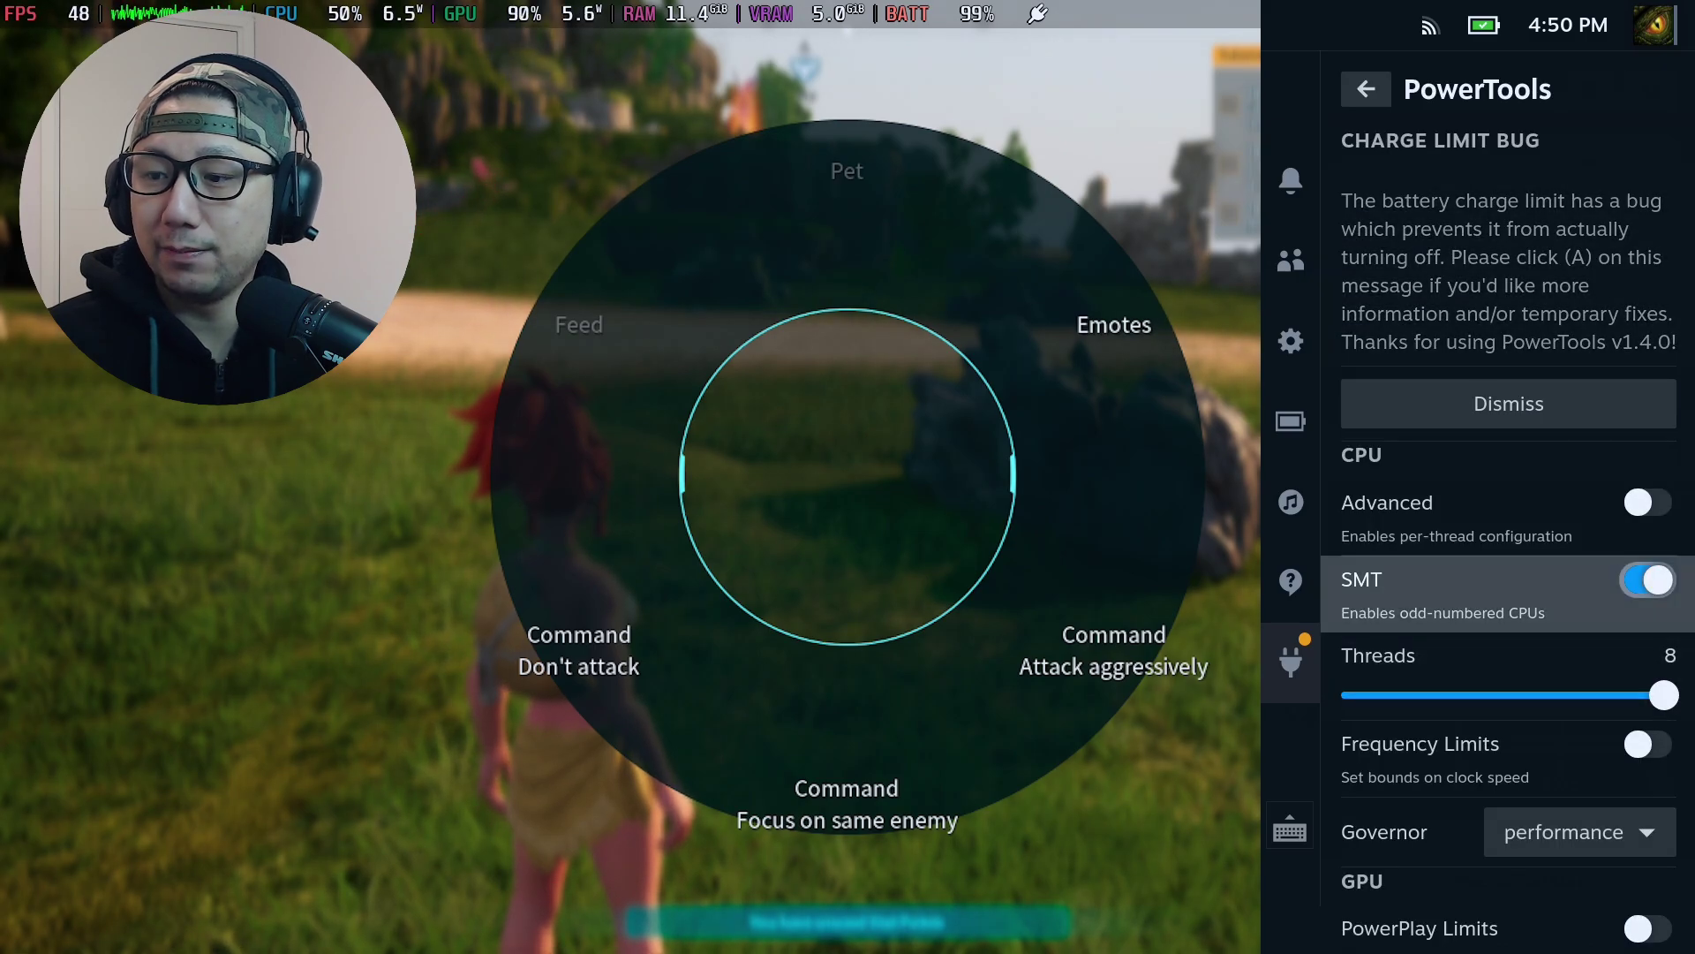
{"action": "key", "text": "Down"}
{"action": "key", "text": "Down"}
{"action": "key", "text": "Down"}
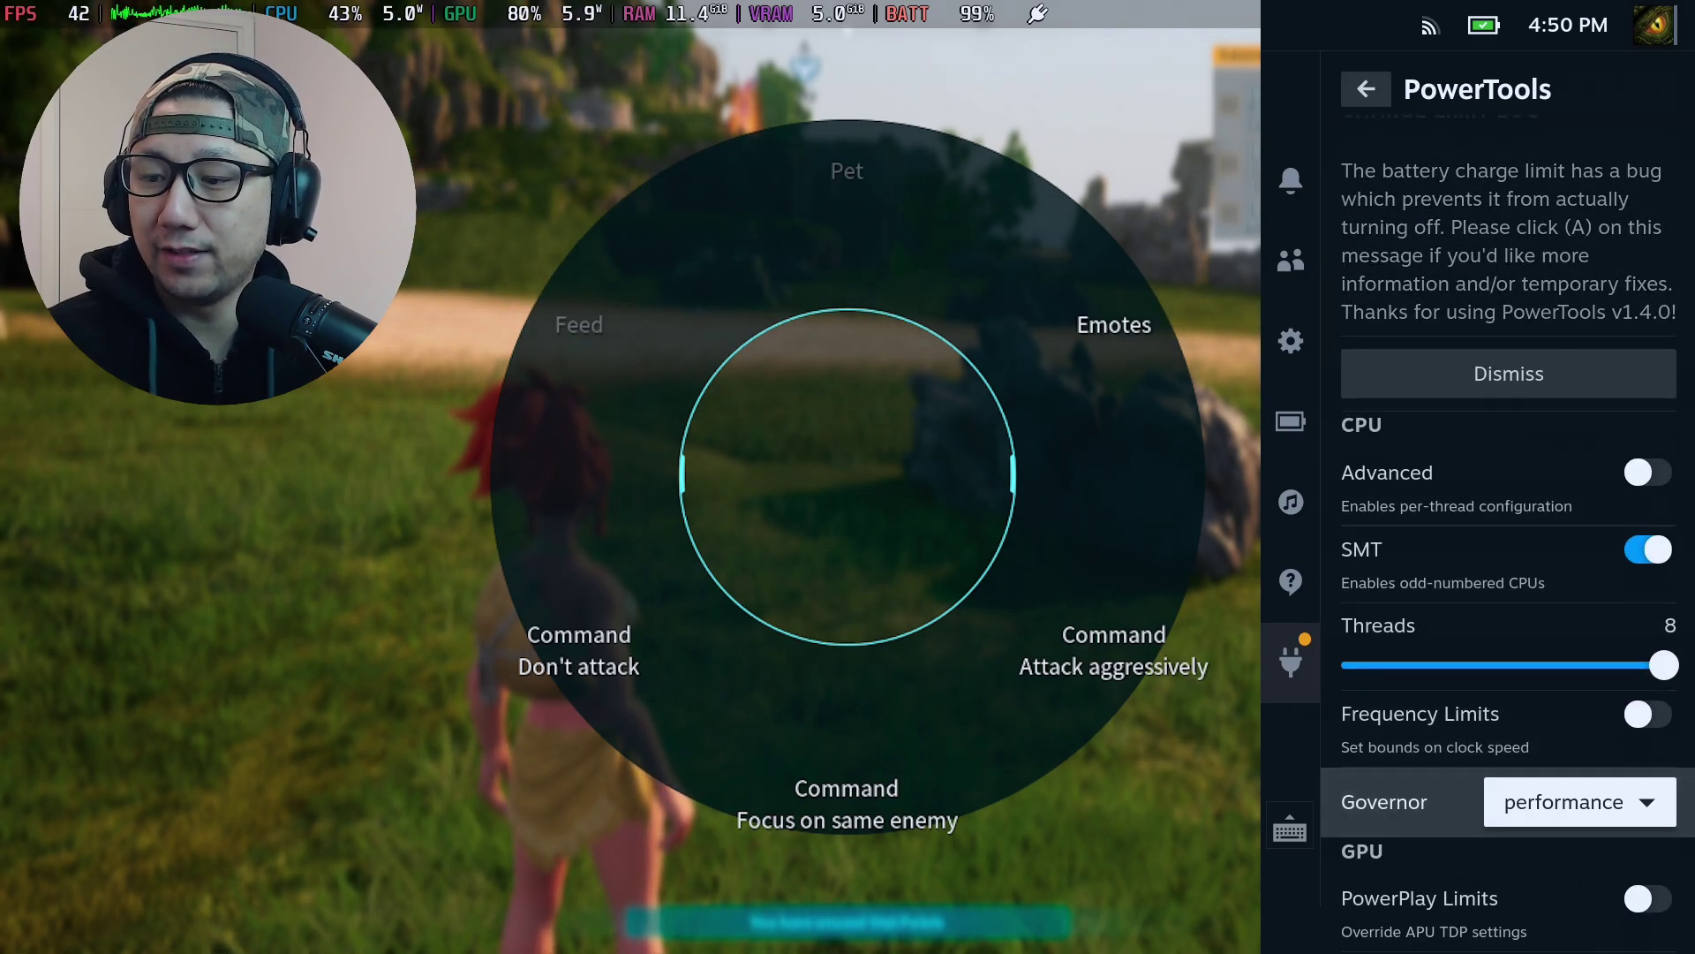
{"action": "key", "text": "Escape"}
{"action": "key", "text": "Up"}
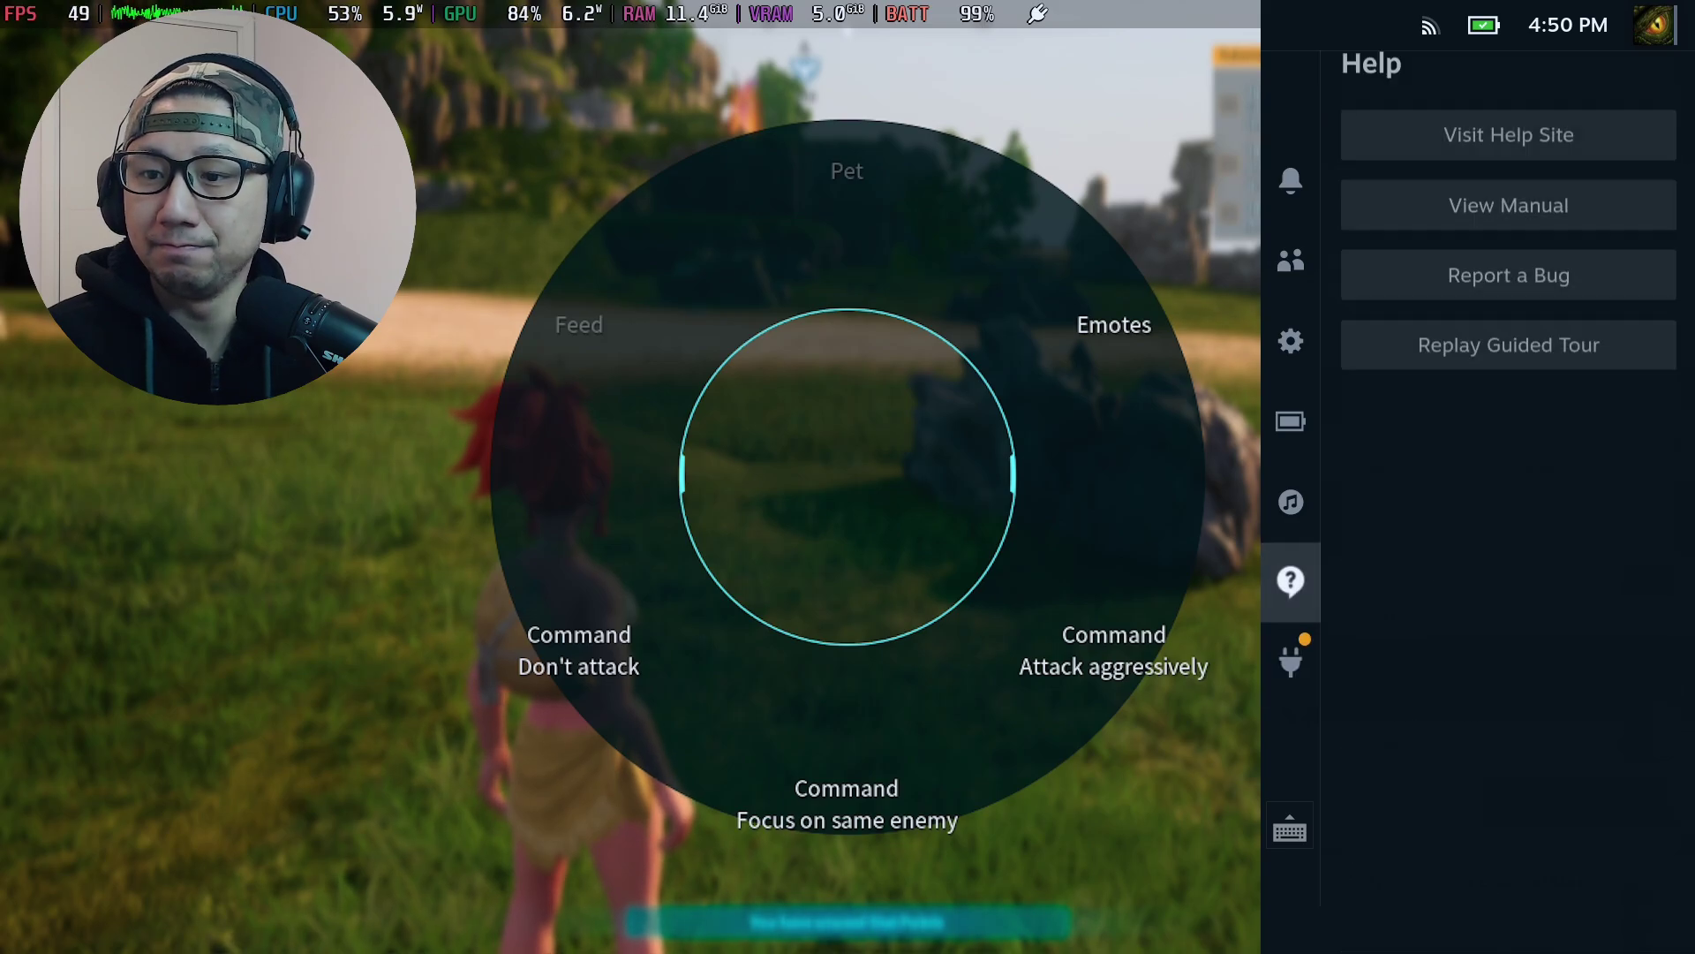
{"action": "key", "text": "Escape"}
{"action": "key", "text": "w"}
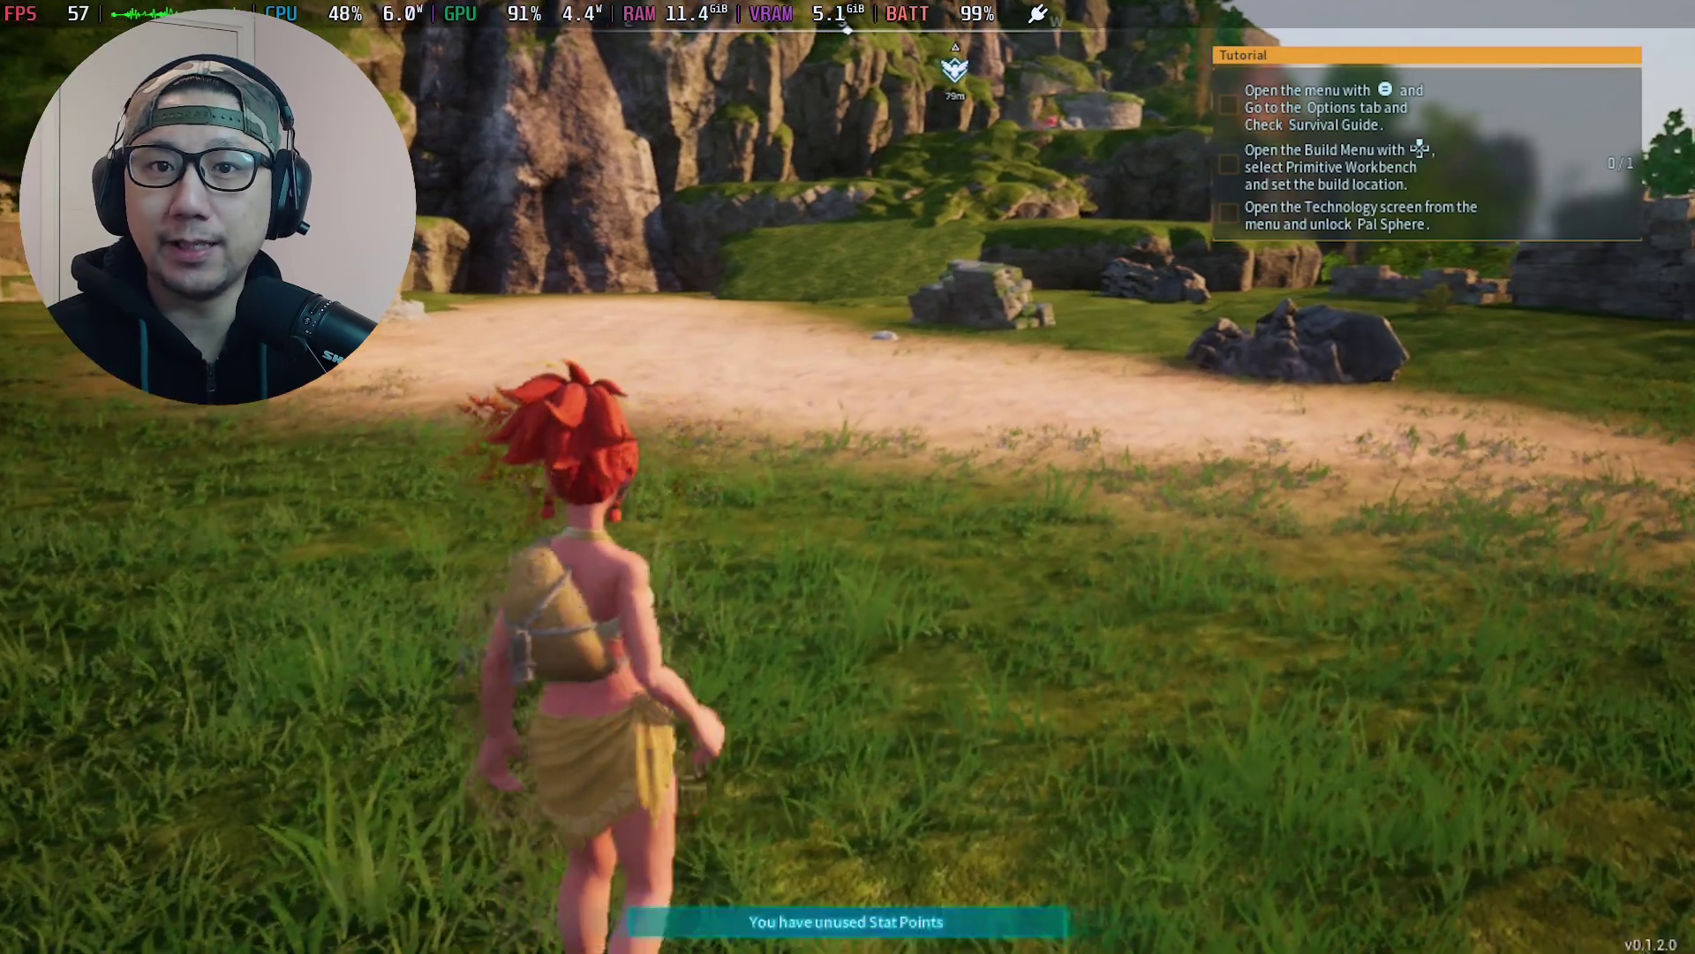
Step: Switch from Gaming Mode to Desktop Mode through the Steam menu's Power options
{"action": "key", "text": "Tab"}
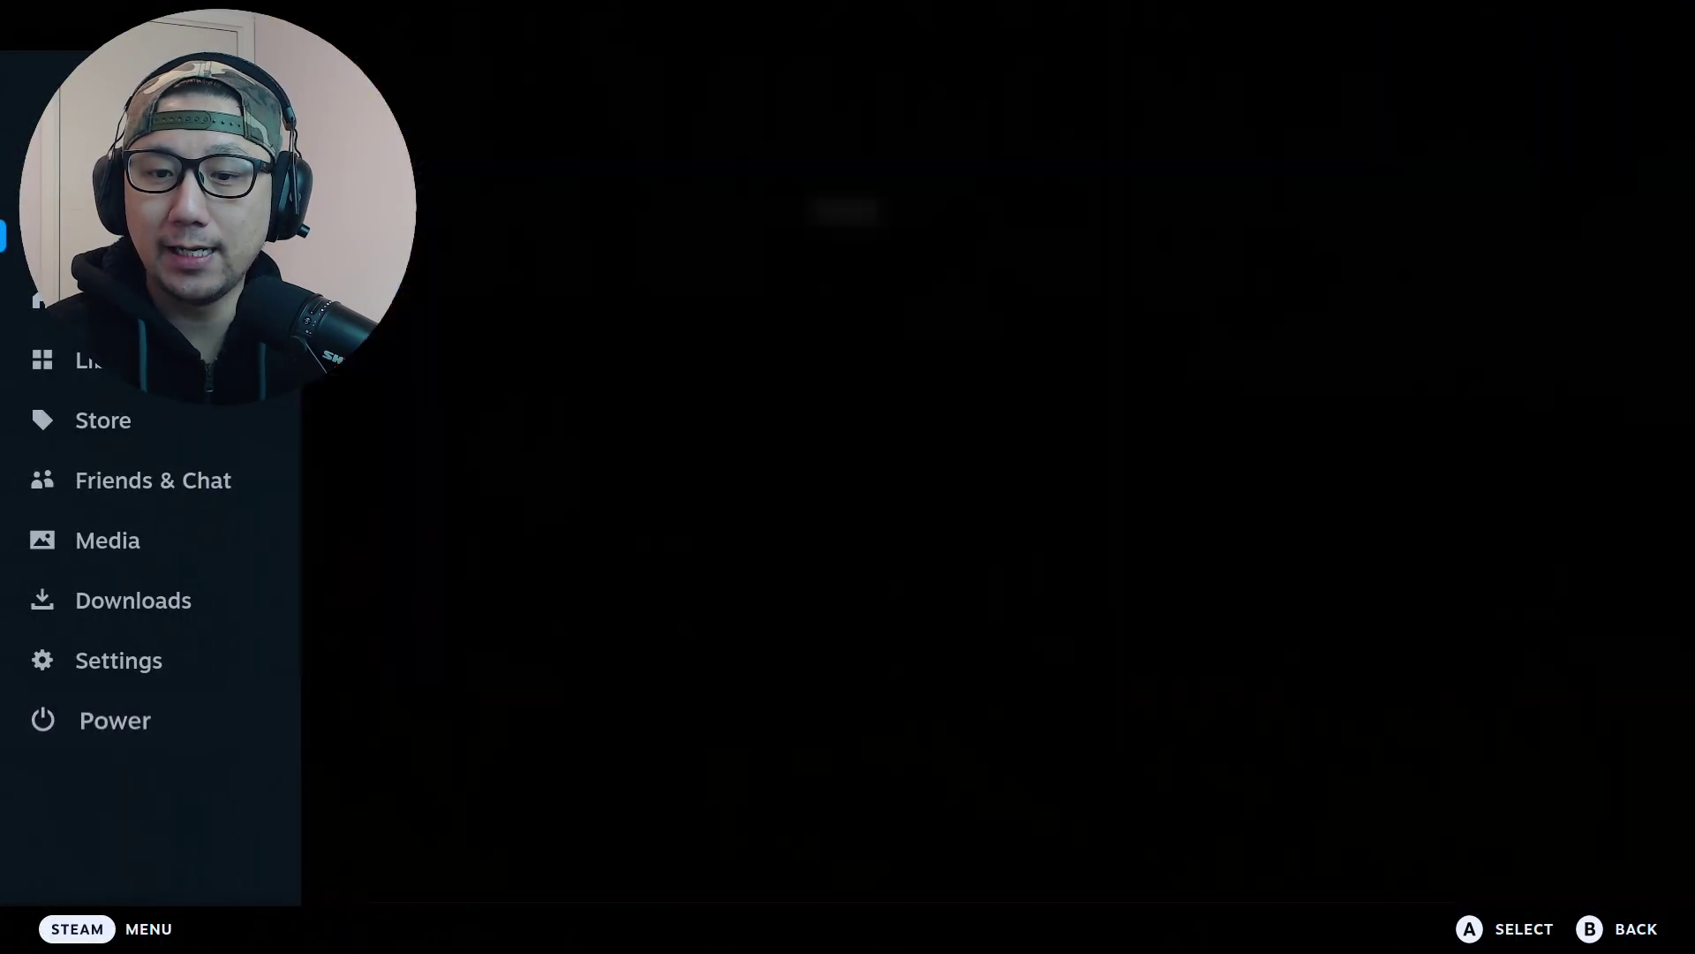
{"action": "key", "text": "Return"}
{"action": "key", "text": "Up"}
{"action": "key", "text": "Return"}
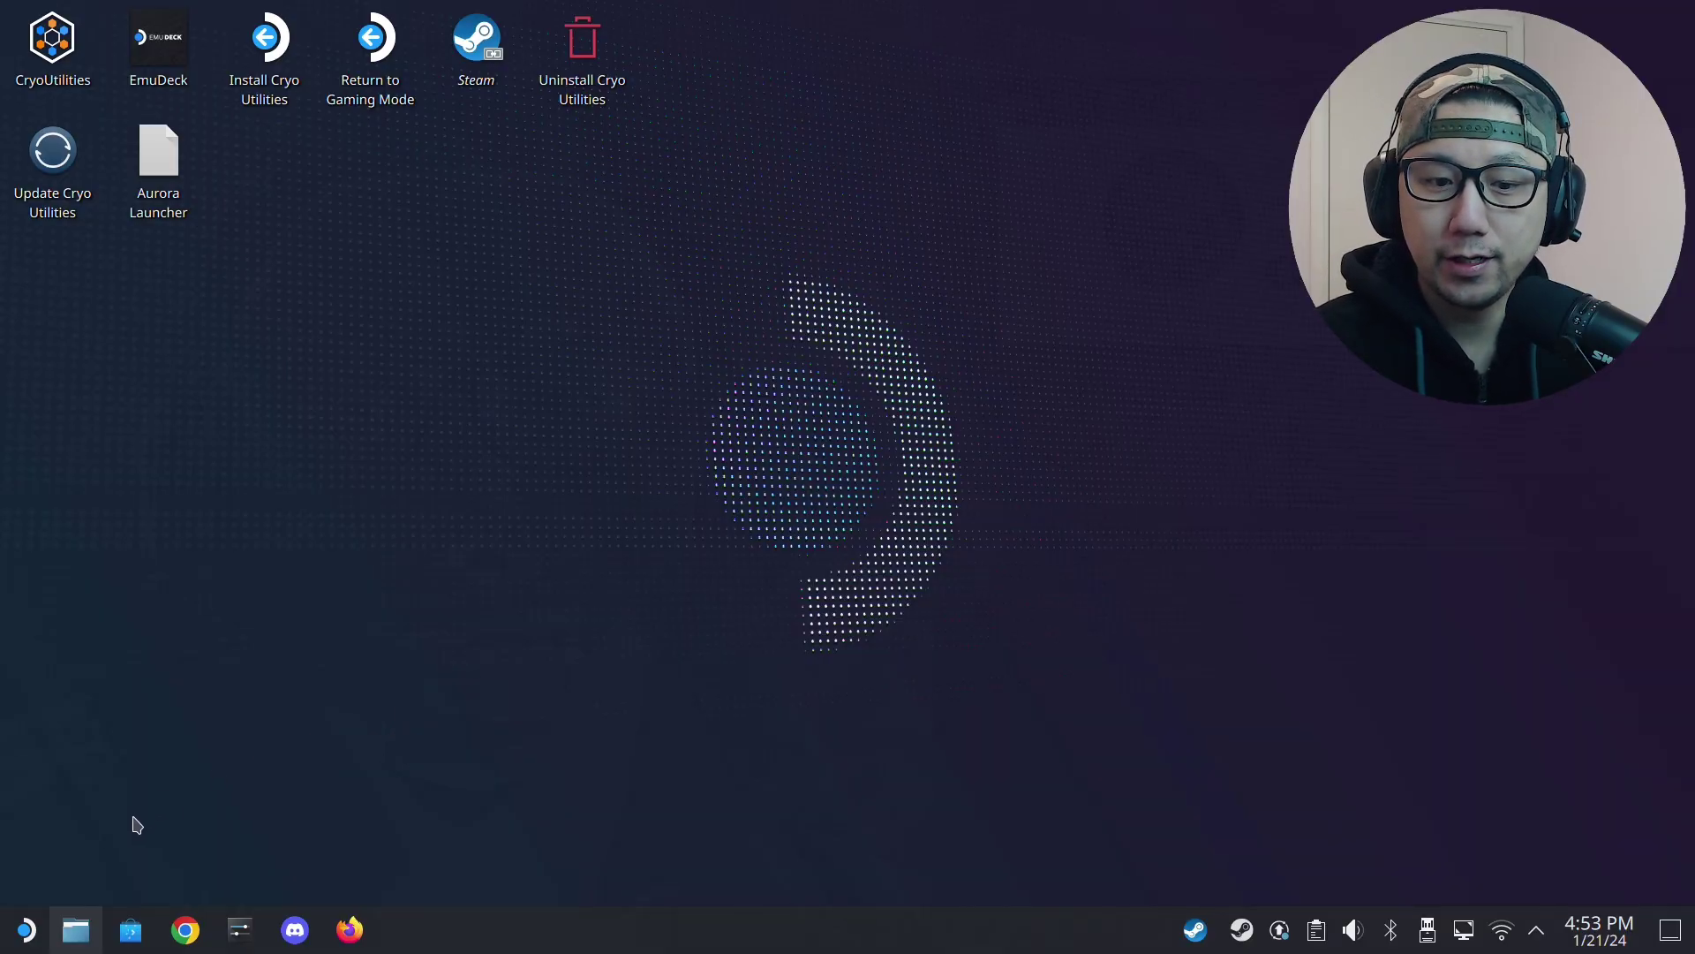
Step: Browse Dolphin to Palworld's Pal/Binaries/Win64 folder, then switch to the LukeFZ_Mods tab
{"action": "left_click", "coordinate": [76, 928]}
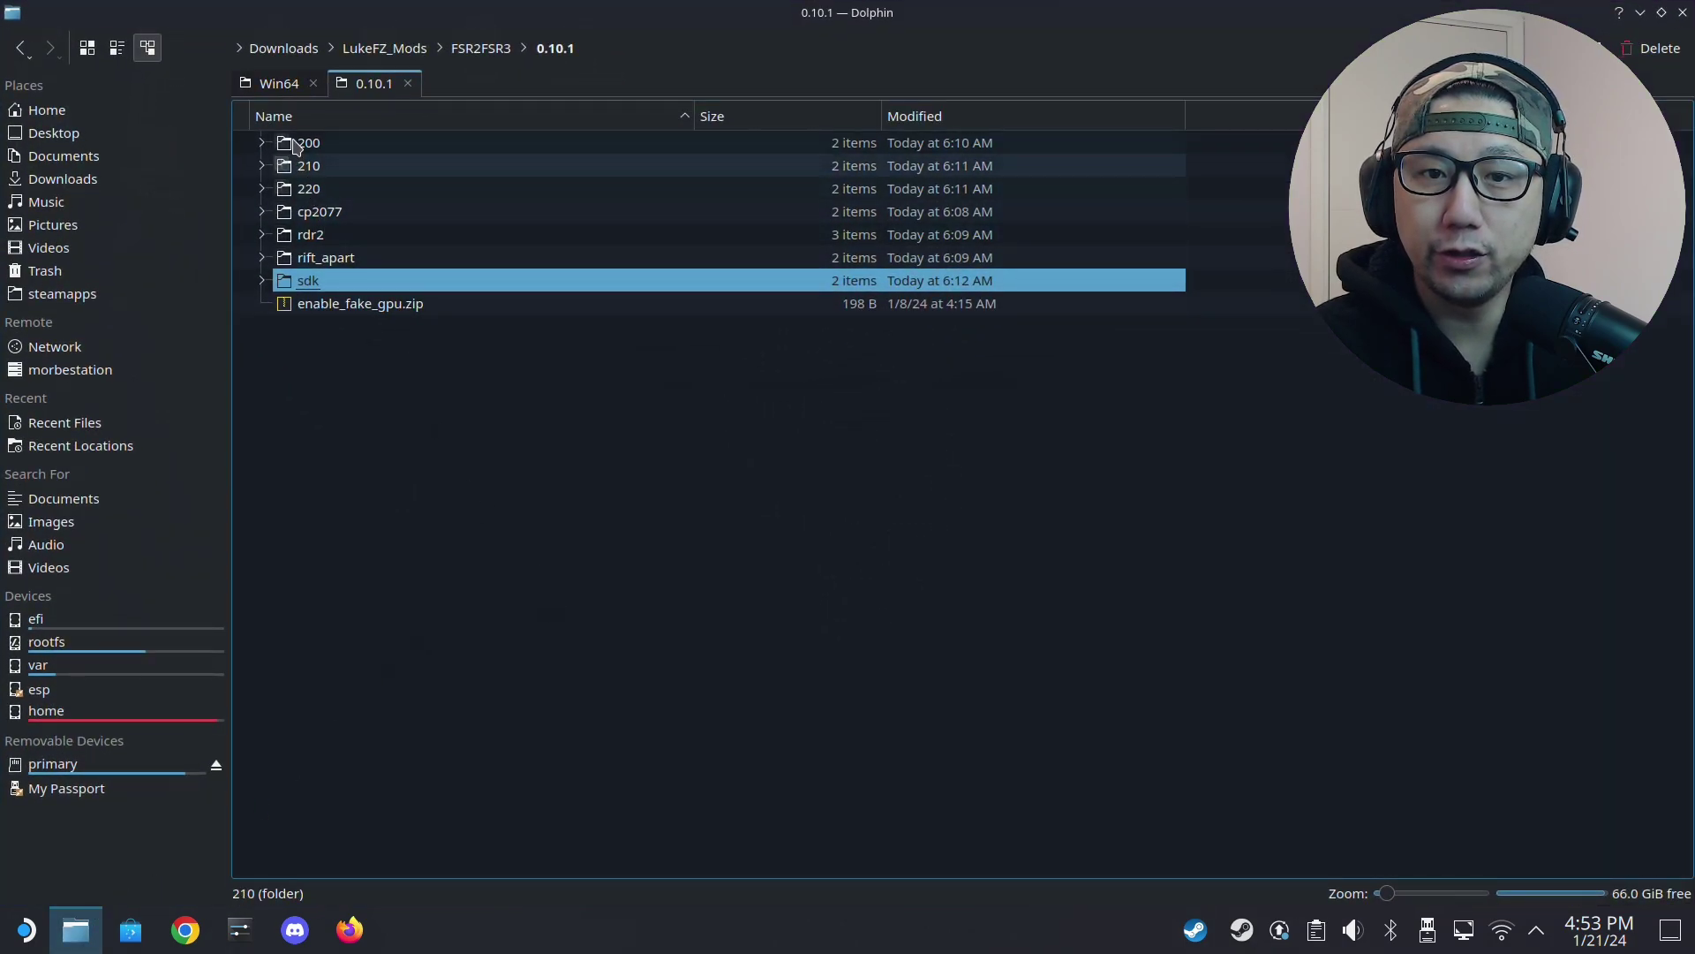
{"action": "left_click", "coordinate": [274, 86]}
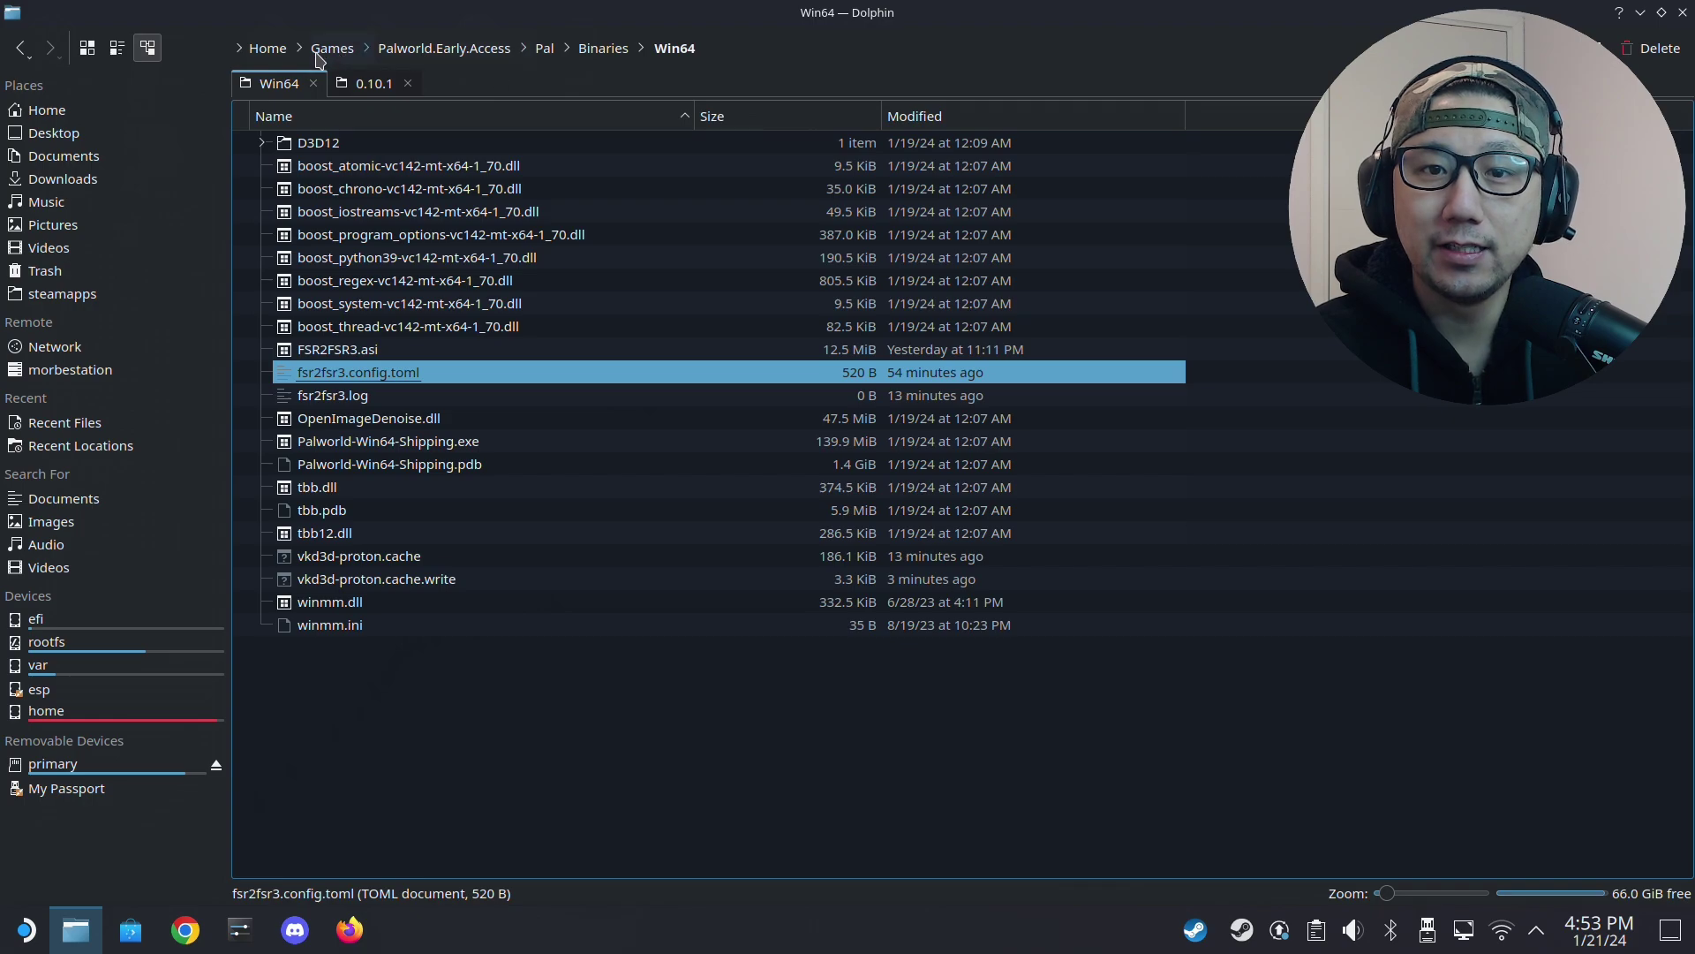
{"action": "left_click", "coordinate": [459, 57]}
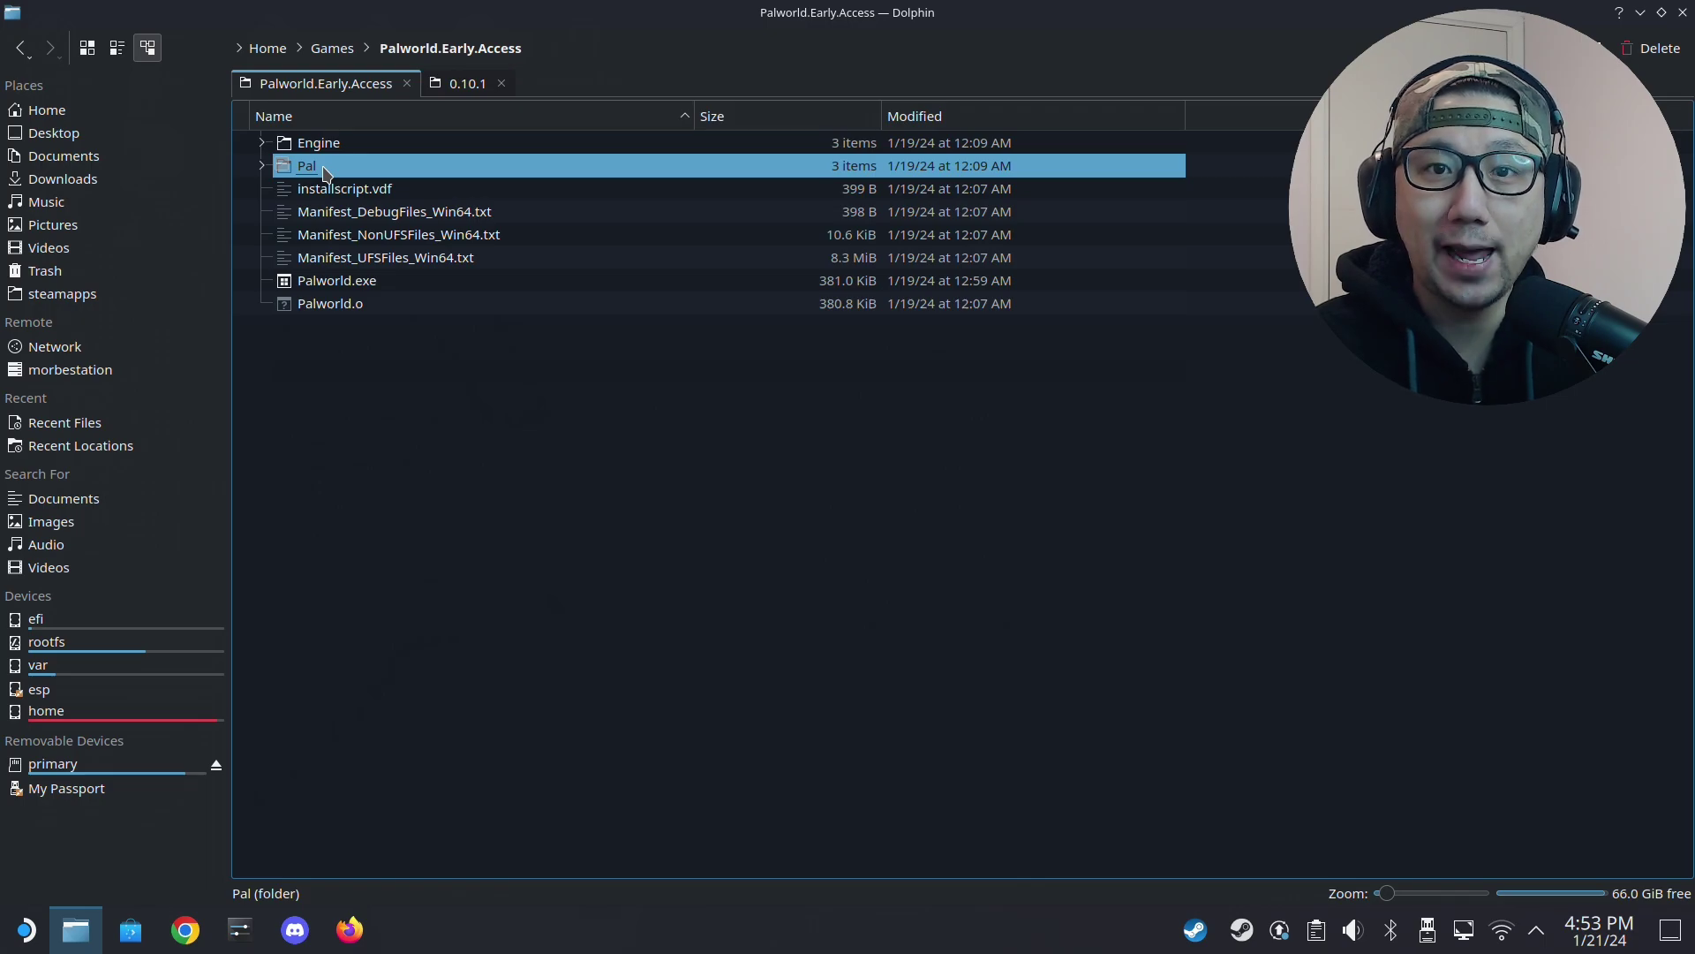
{"action": "double_click", "coordinate": [325, 168]}
{"action": "double_click", "coordinate": [327, 144]}
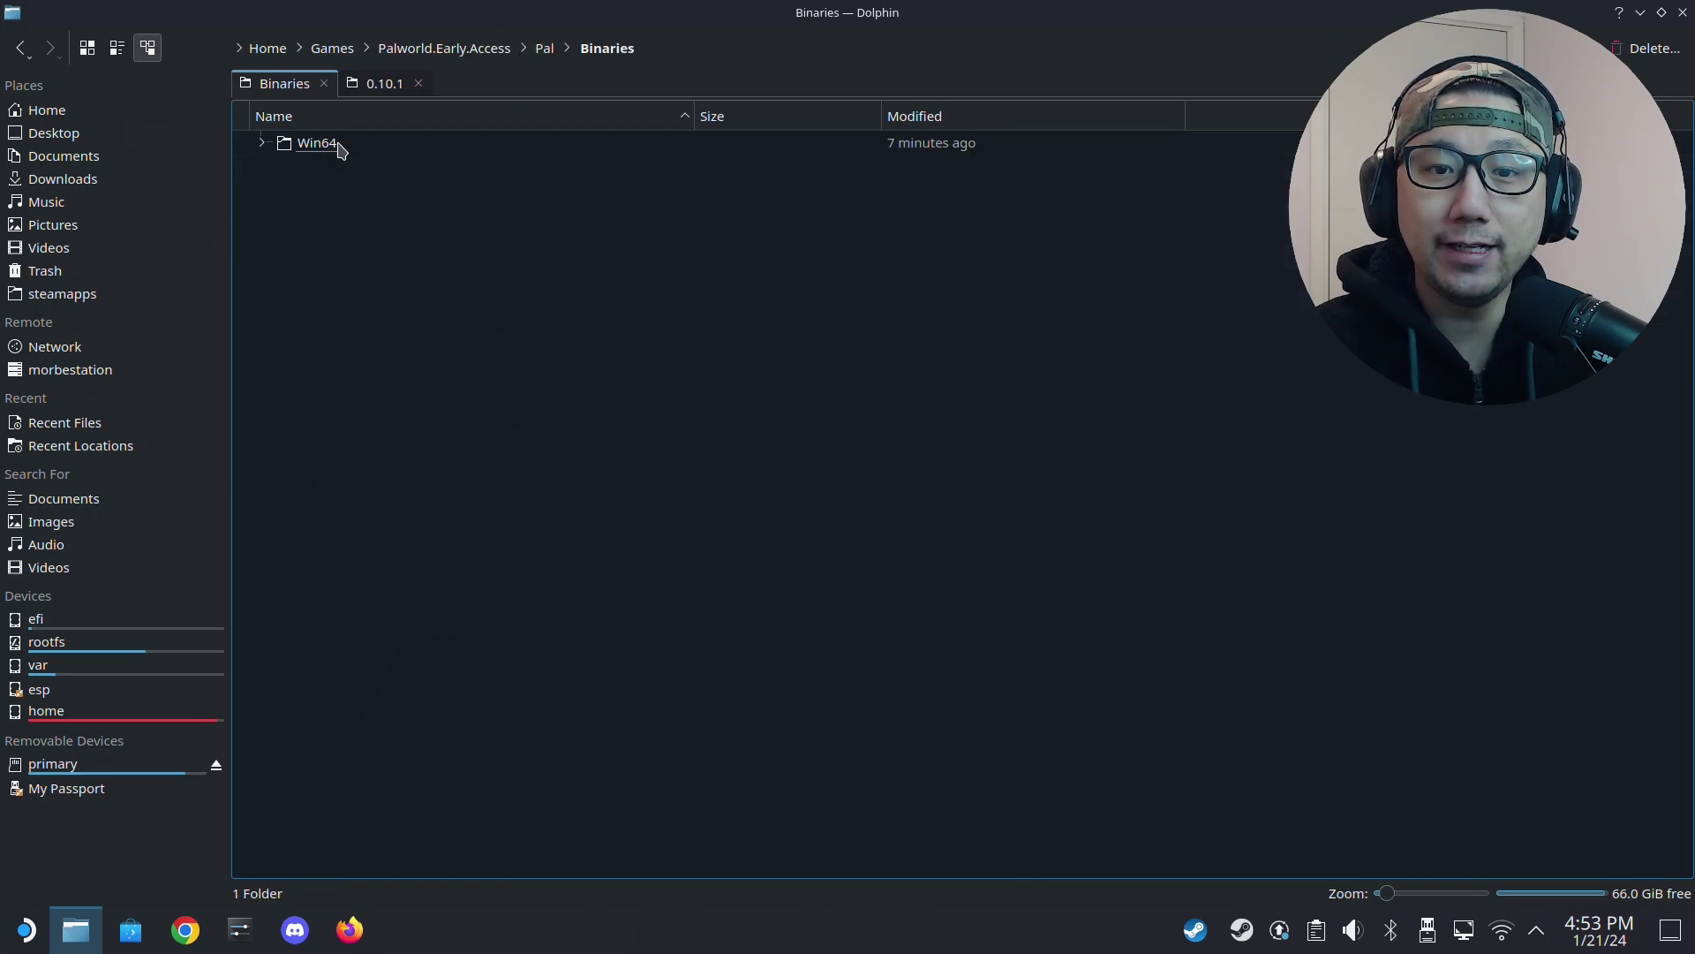
{"action": "double_click", "coordinate": [334, 145]}
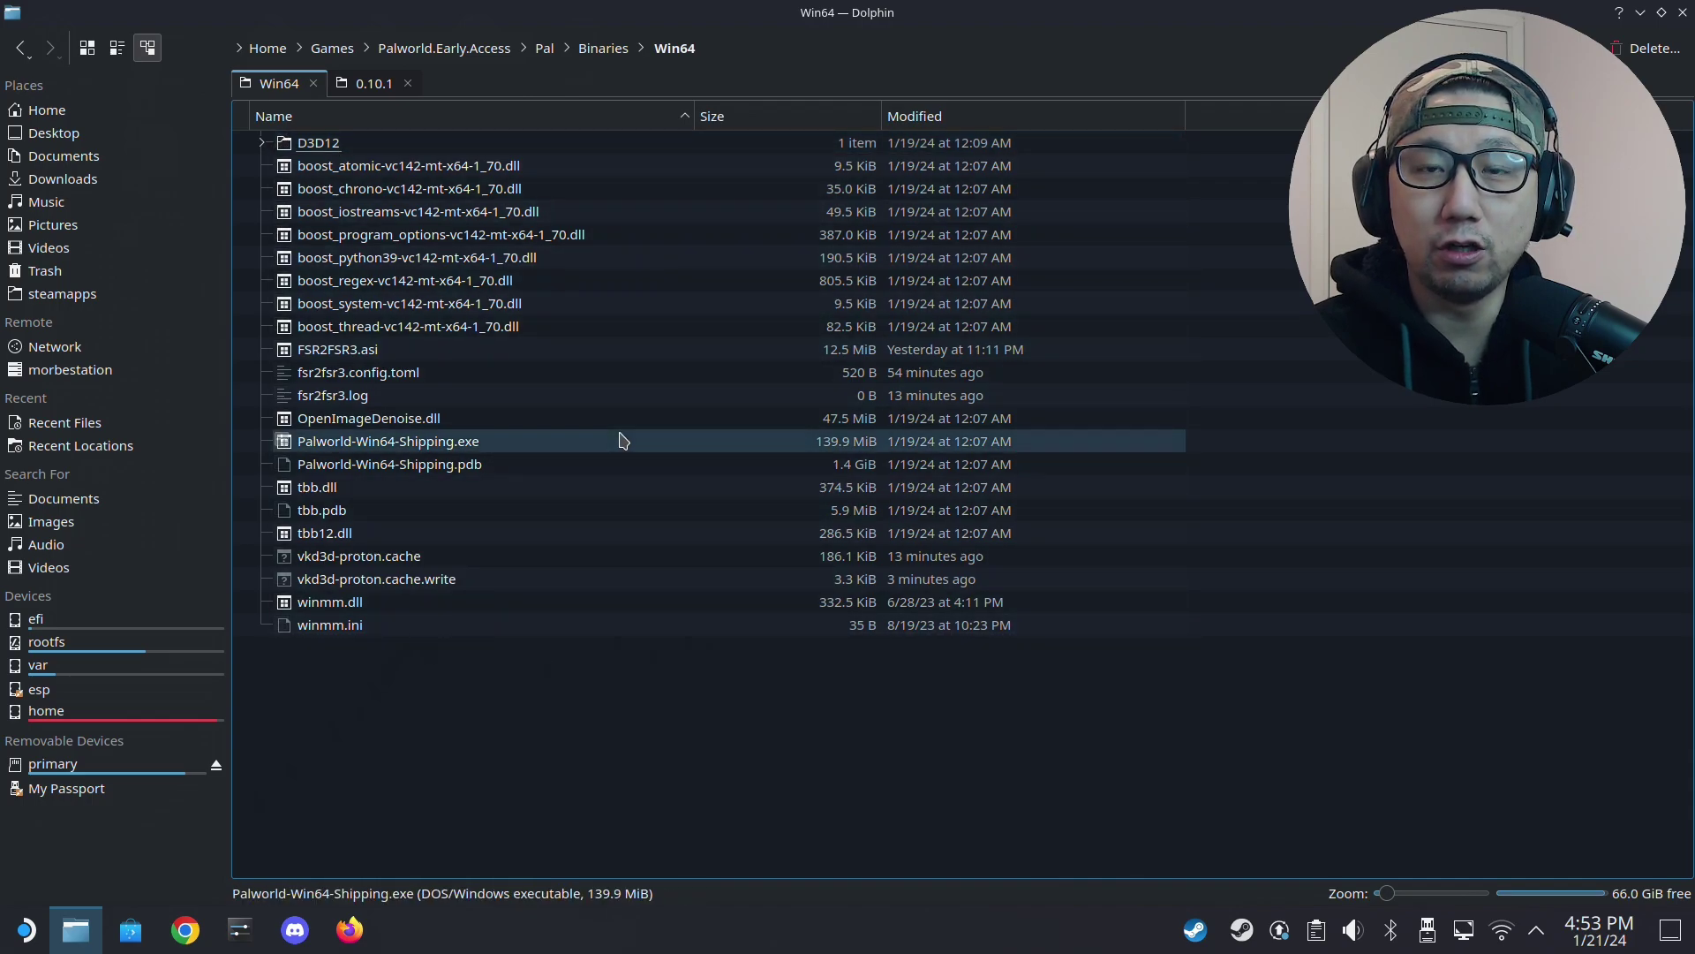
{"action": "left_click", "coordinate": [369, 83]}
Step: Navigate to LukeFZ_Mods/FSR2FSR3/0.10.1/sdk and open FSR2FSR3_SDK.zip in Ark
{"action": "left_click", "coordinate": [387, 52]}
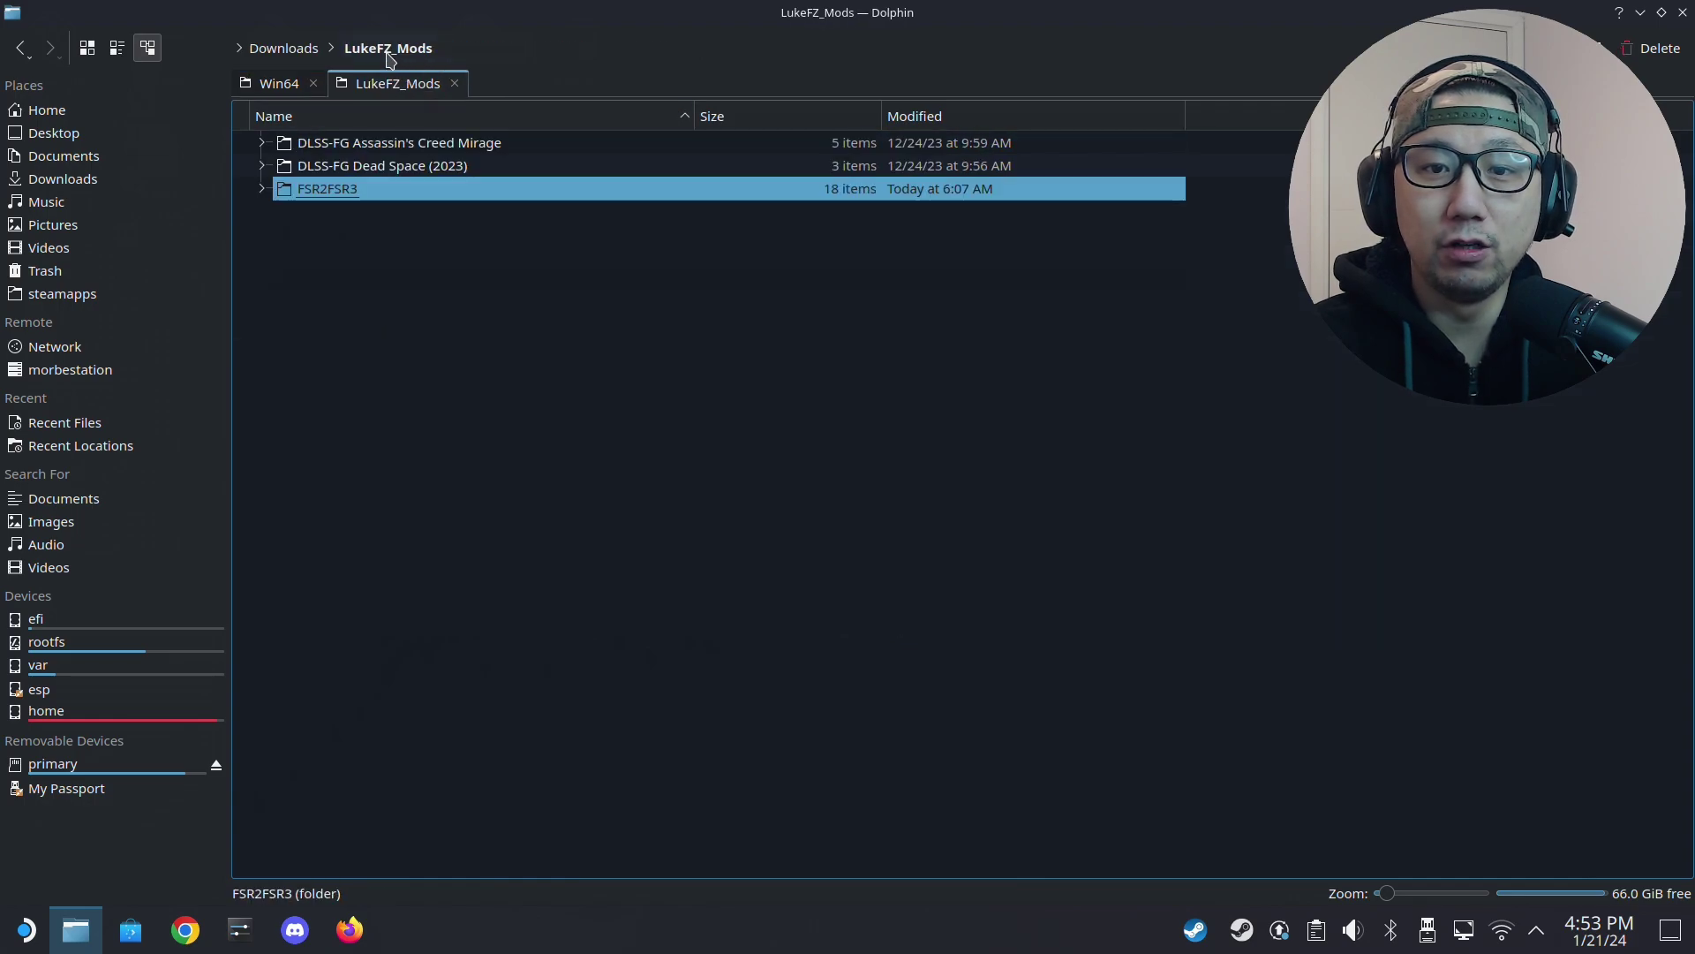
{"action": "double_click", "coordinate": [332, 188]}
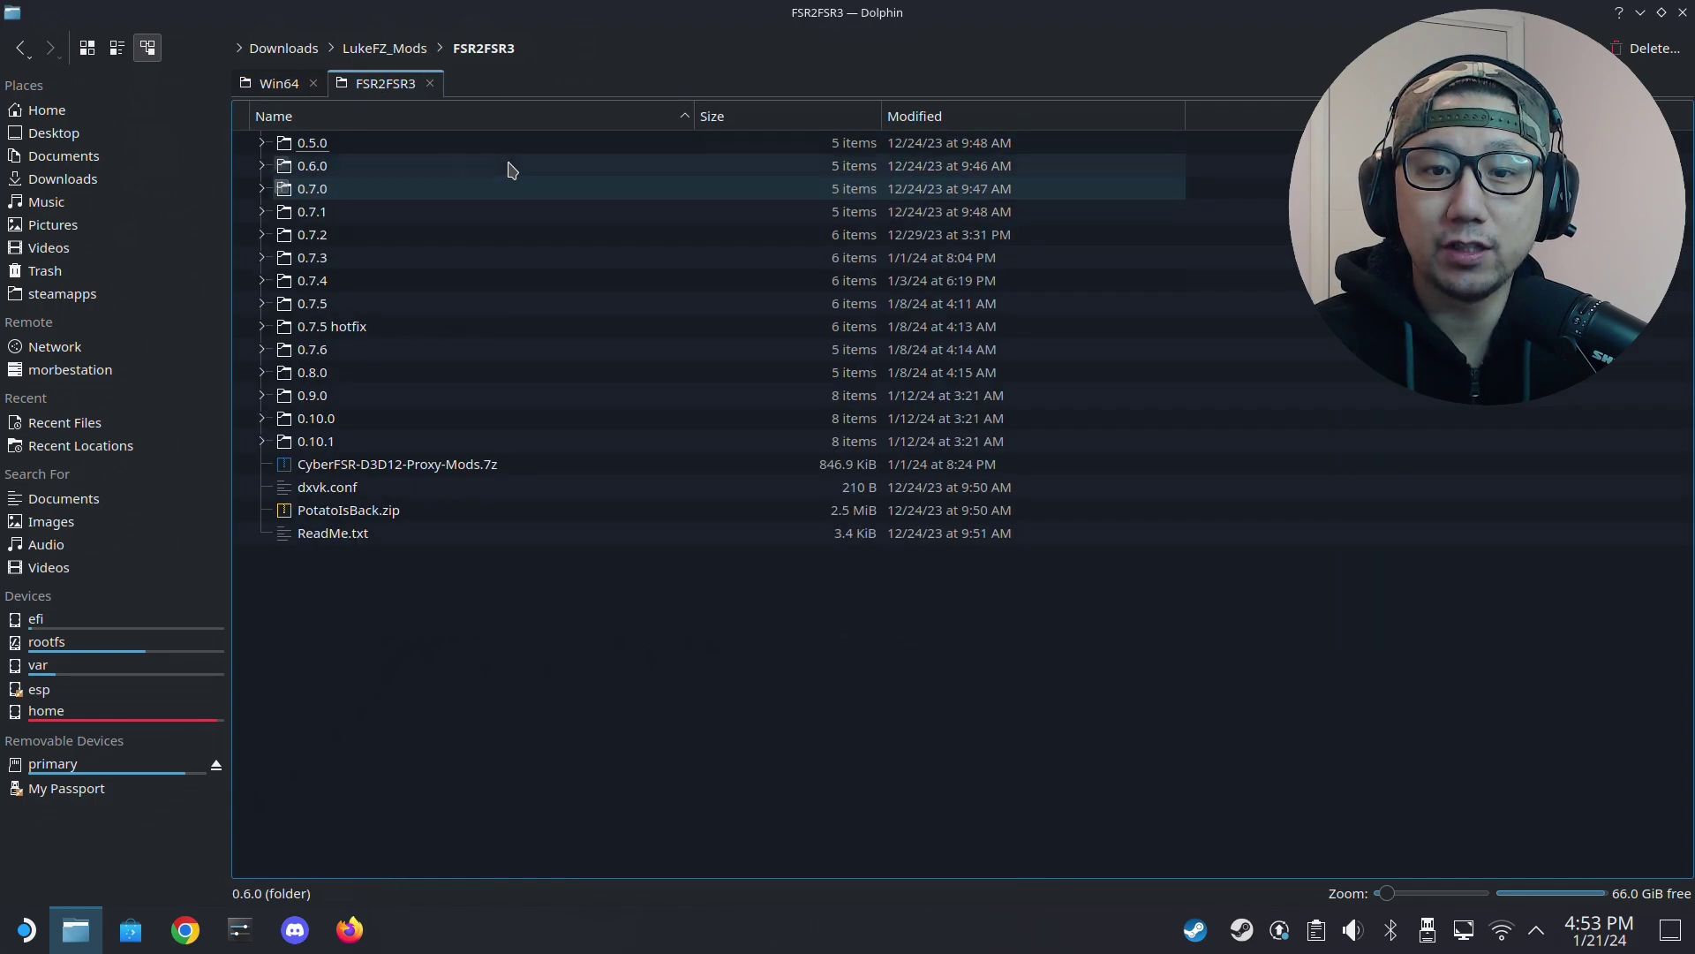
{"action": "left_click", "coordinate": [392, 447]}
{"action": "left_click", "coordinate": [377, 451]}
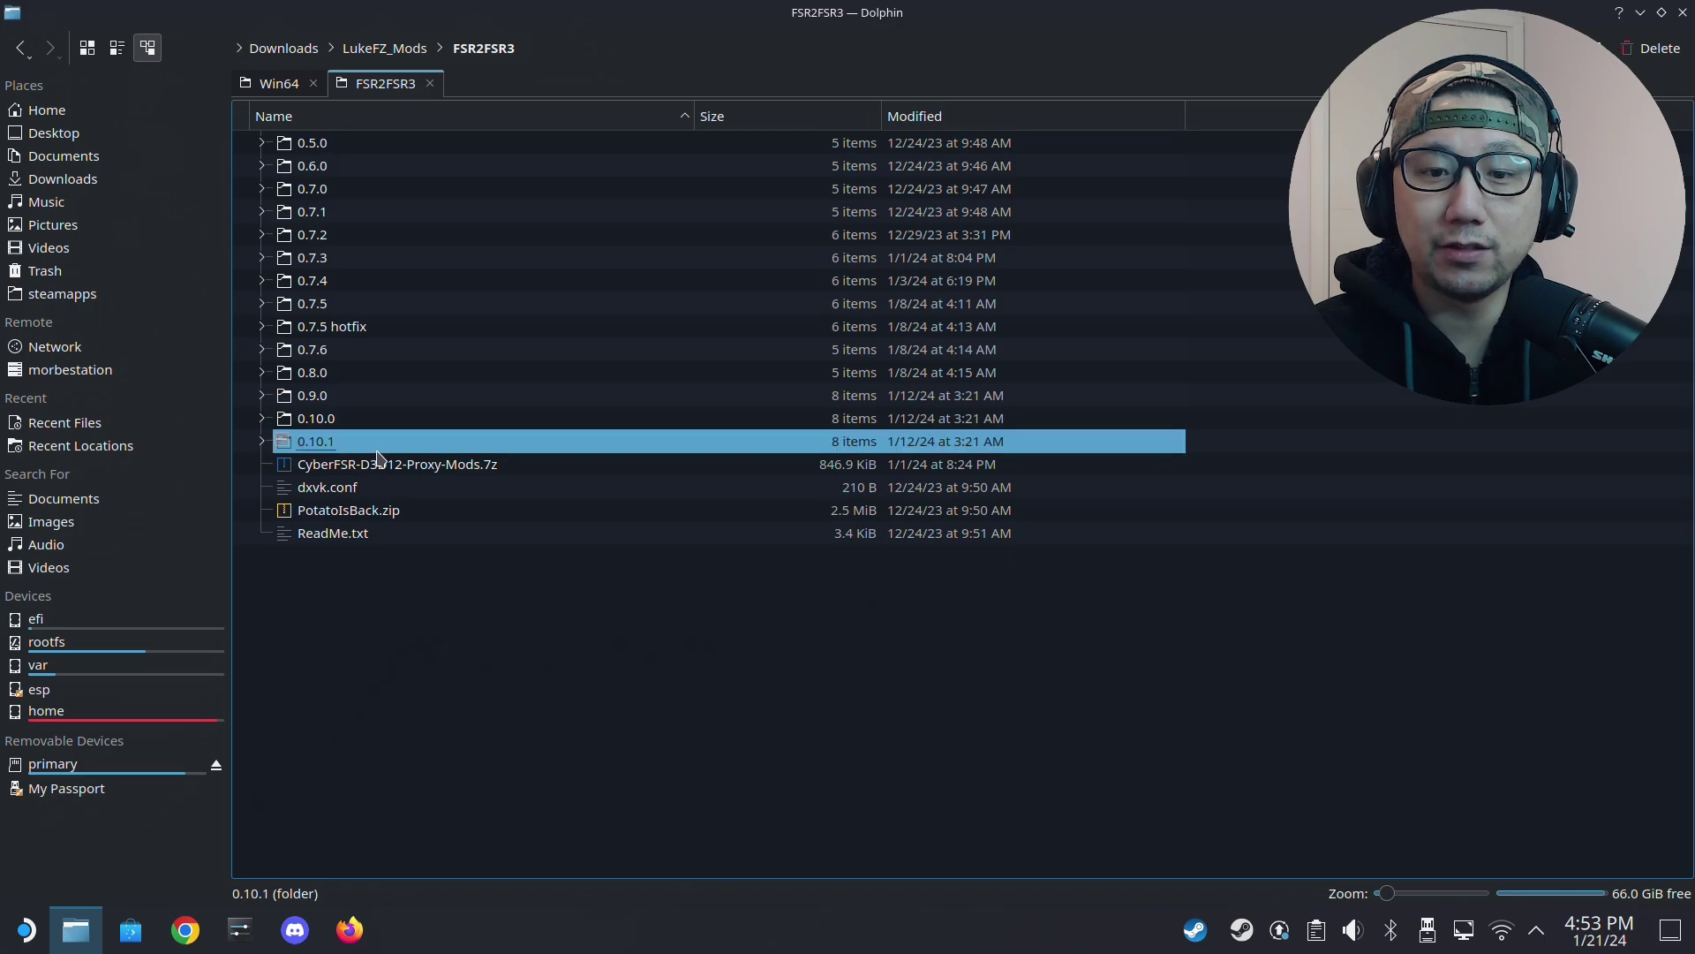
{"action": "double_click", "coordinate": [377, 455]}
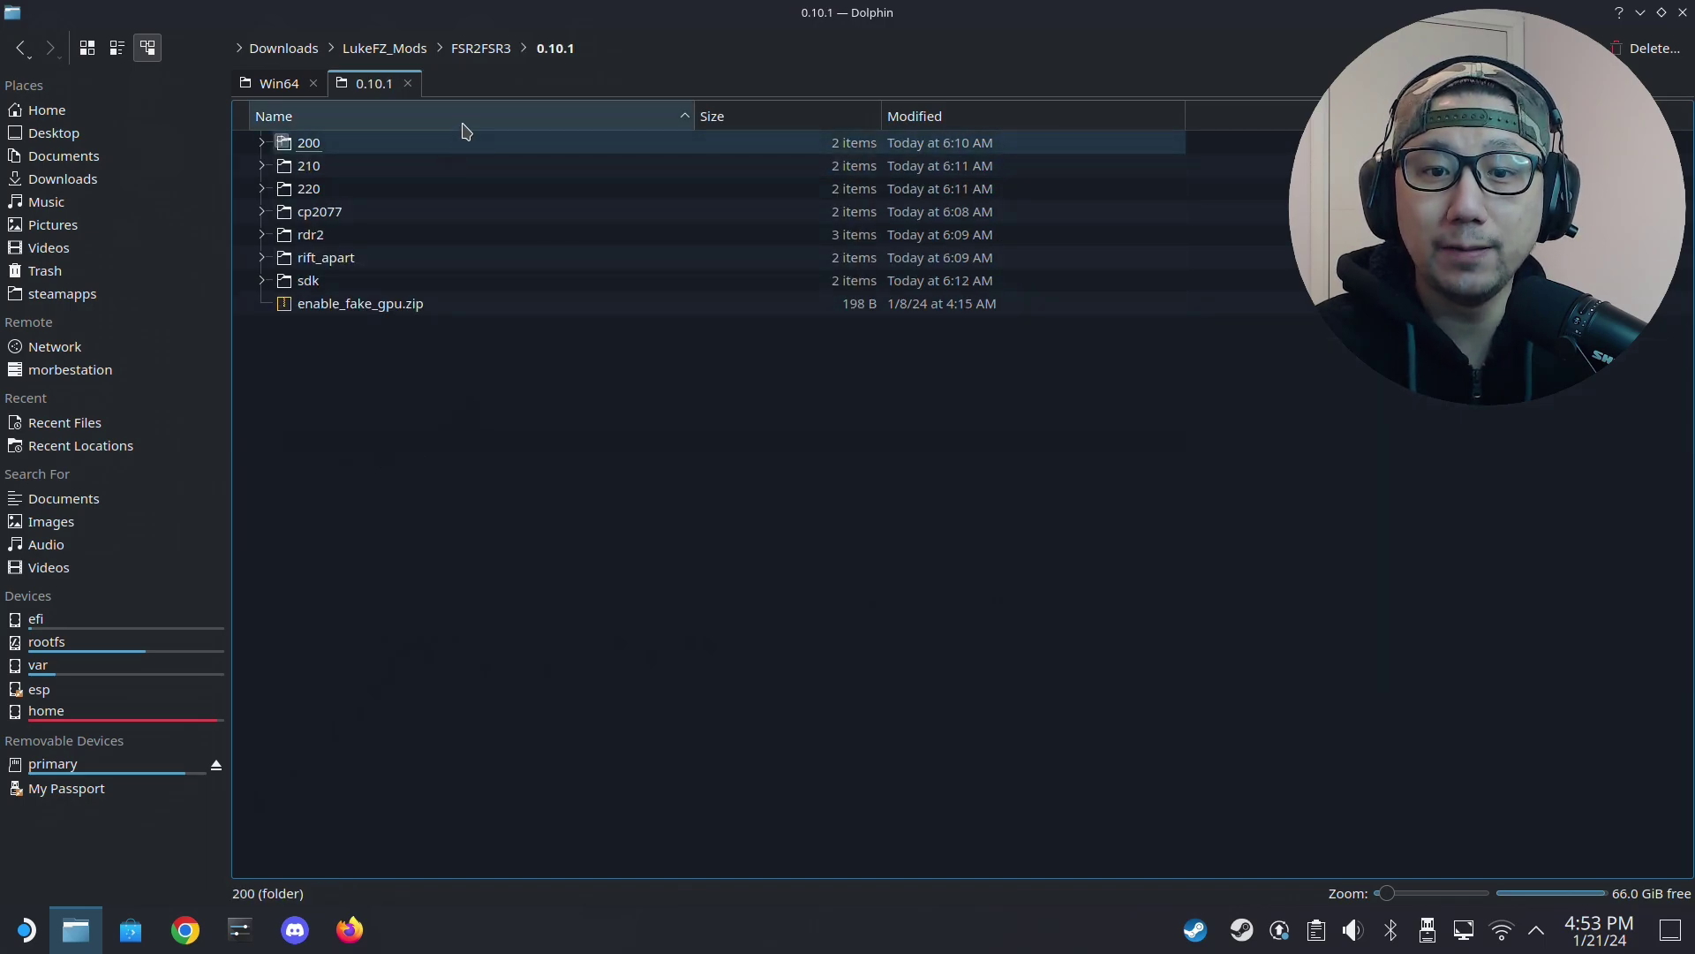
{"action": "double_click", "coordinate": [332, 284]}
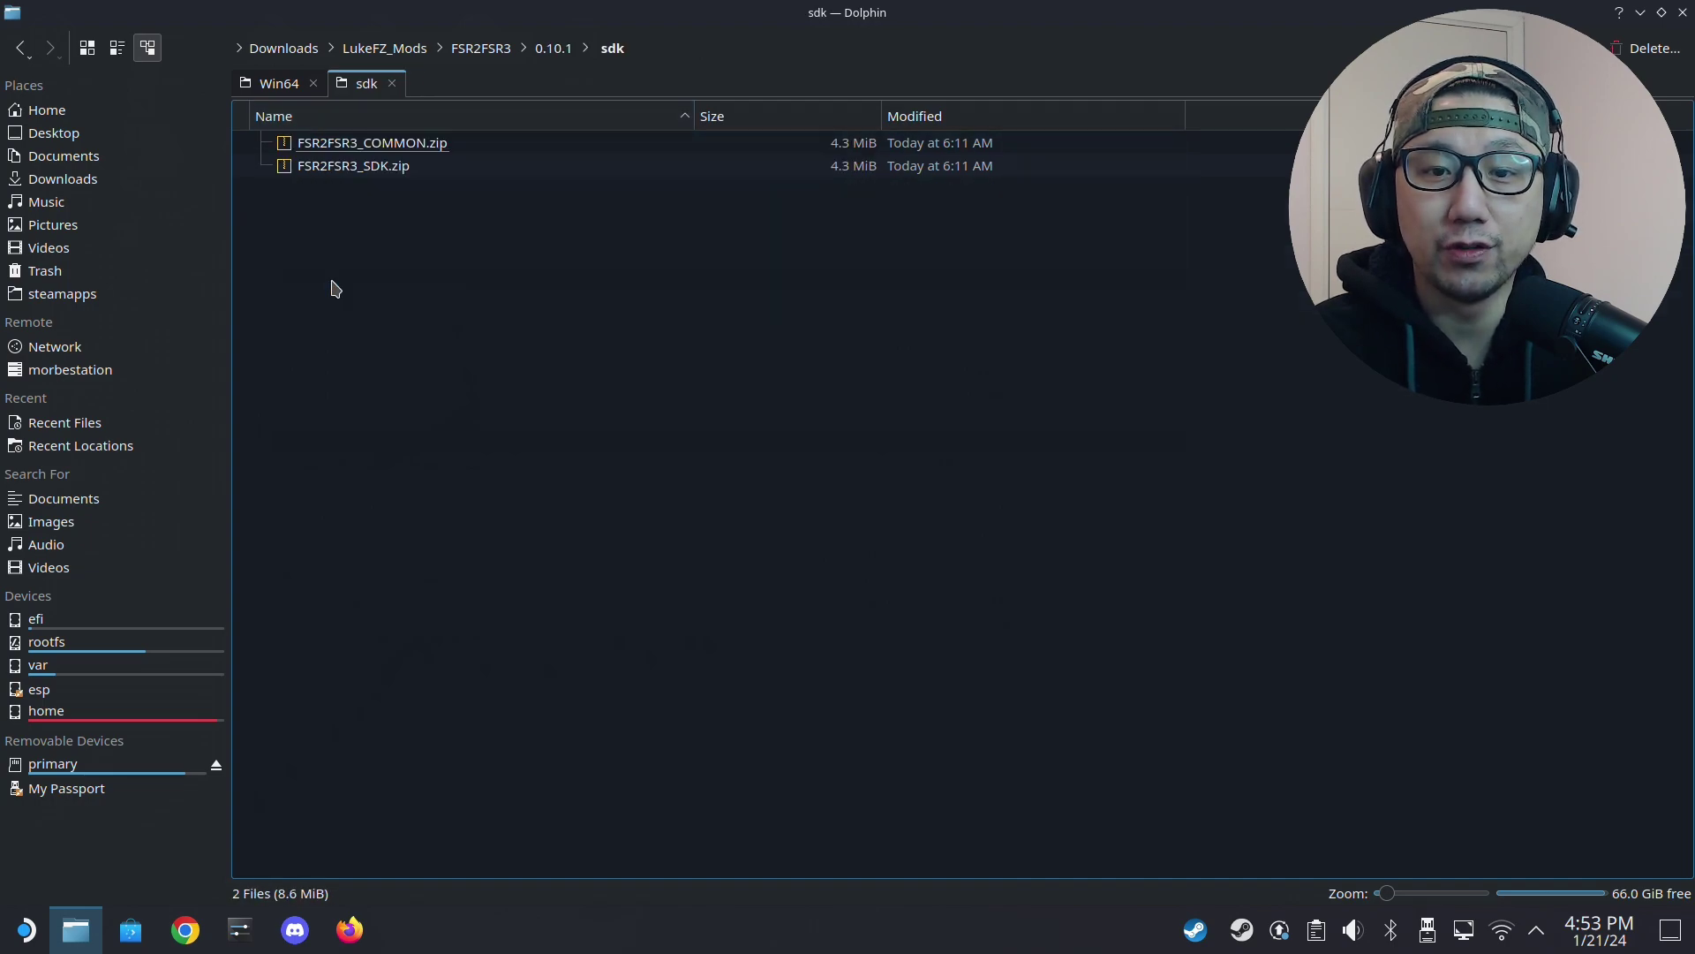
{"action": "double_click", "coordinate": [377, 168]}
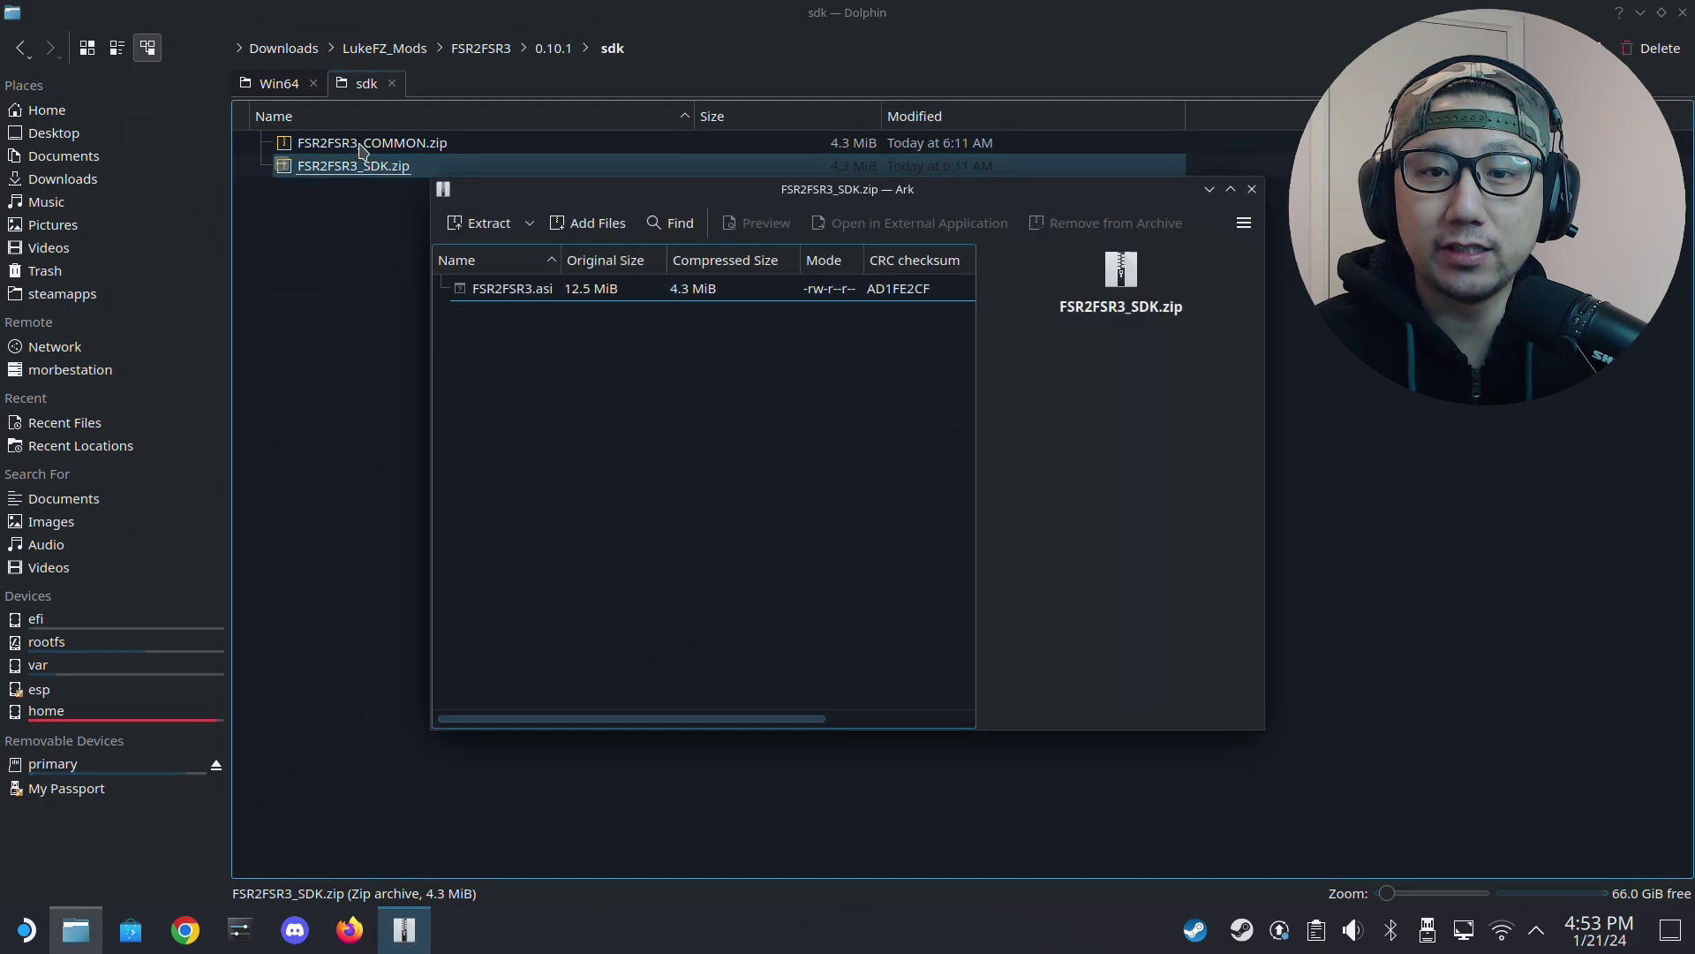
Step: Extract FSR2FSR3.asi into the Win64 folder, overwriting the existing copy, and close Ark
{"action": "left_click", "coordinate": [263, 88]}
{"action": "left_click", "coordinate": [404, 930]}
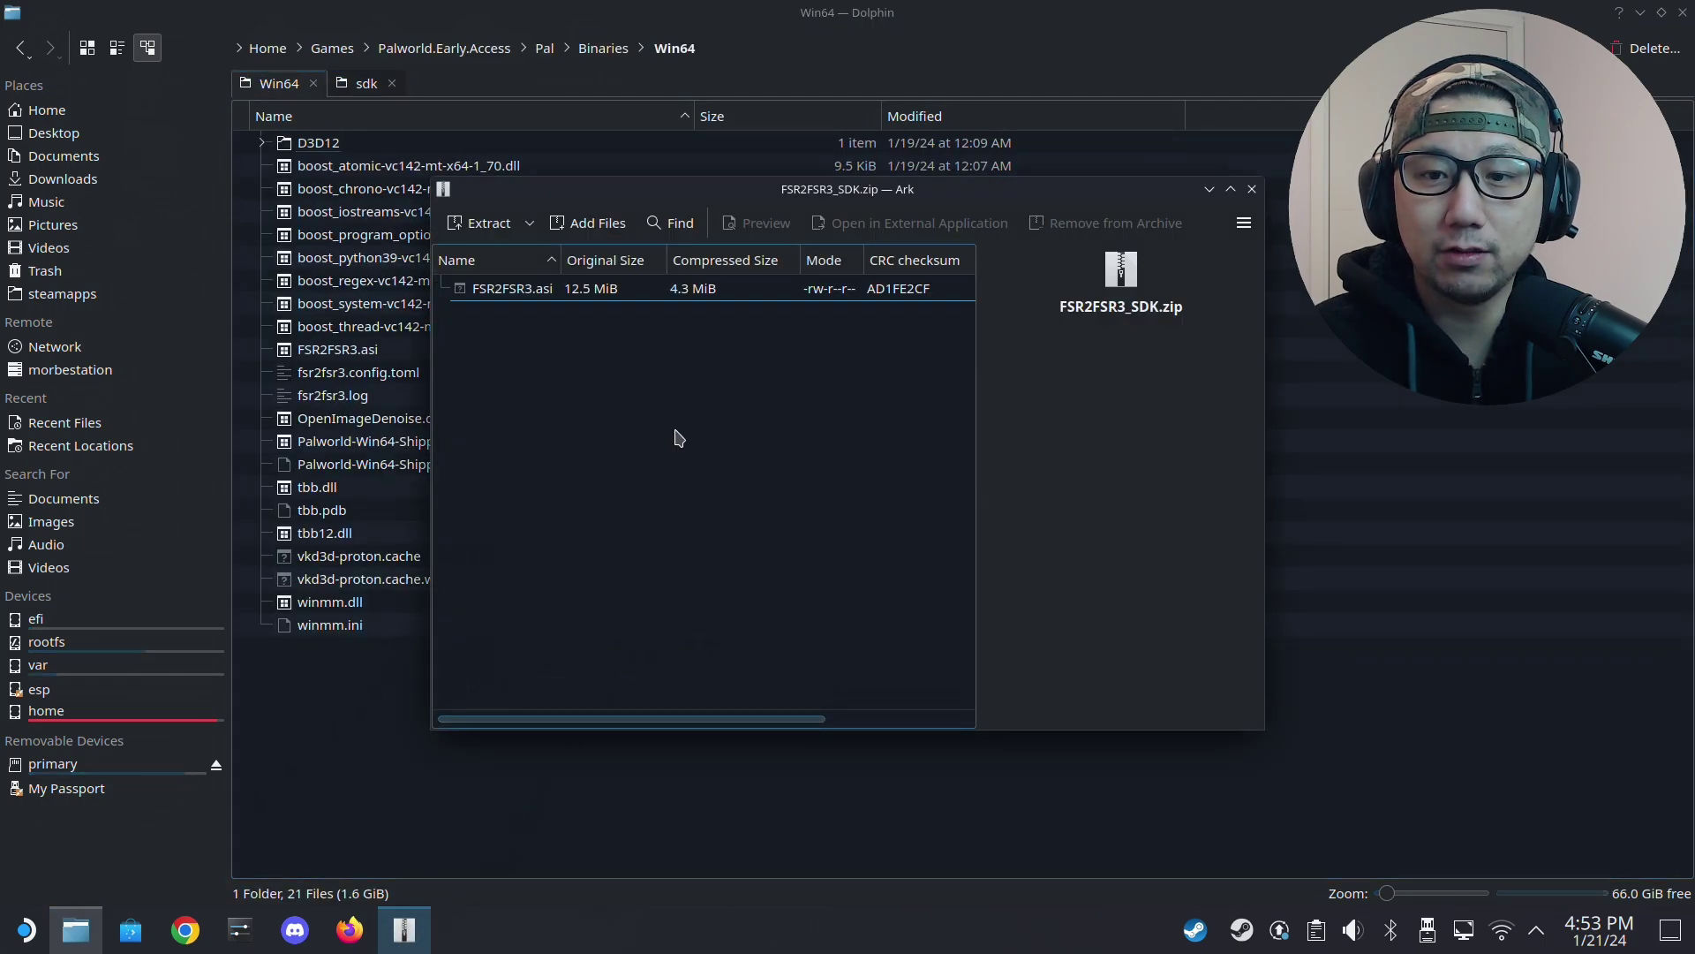
{"action": "left_click_drag", "start_coordinate": [514, 289], "coordinate": [322, 688]}
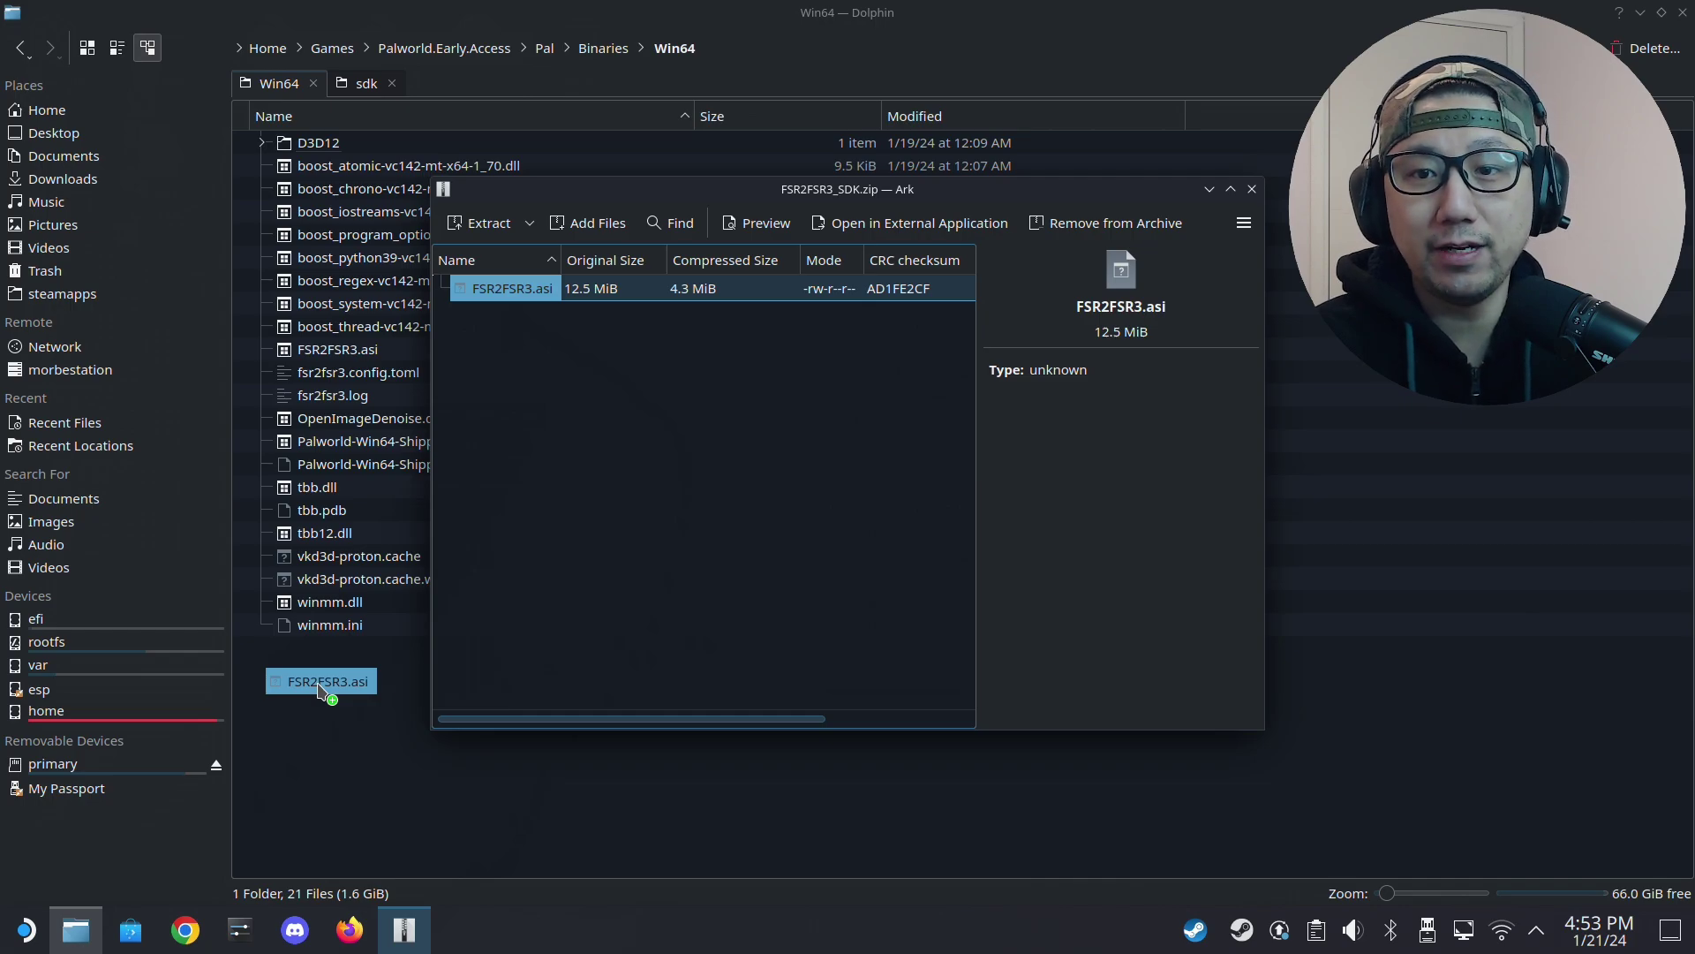
{"action": "left_click_drag", "start_coordinate": [322, 688], "coordinate": [323, 690]}
{"action": "left_click", "coordinate": [679, 603]}
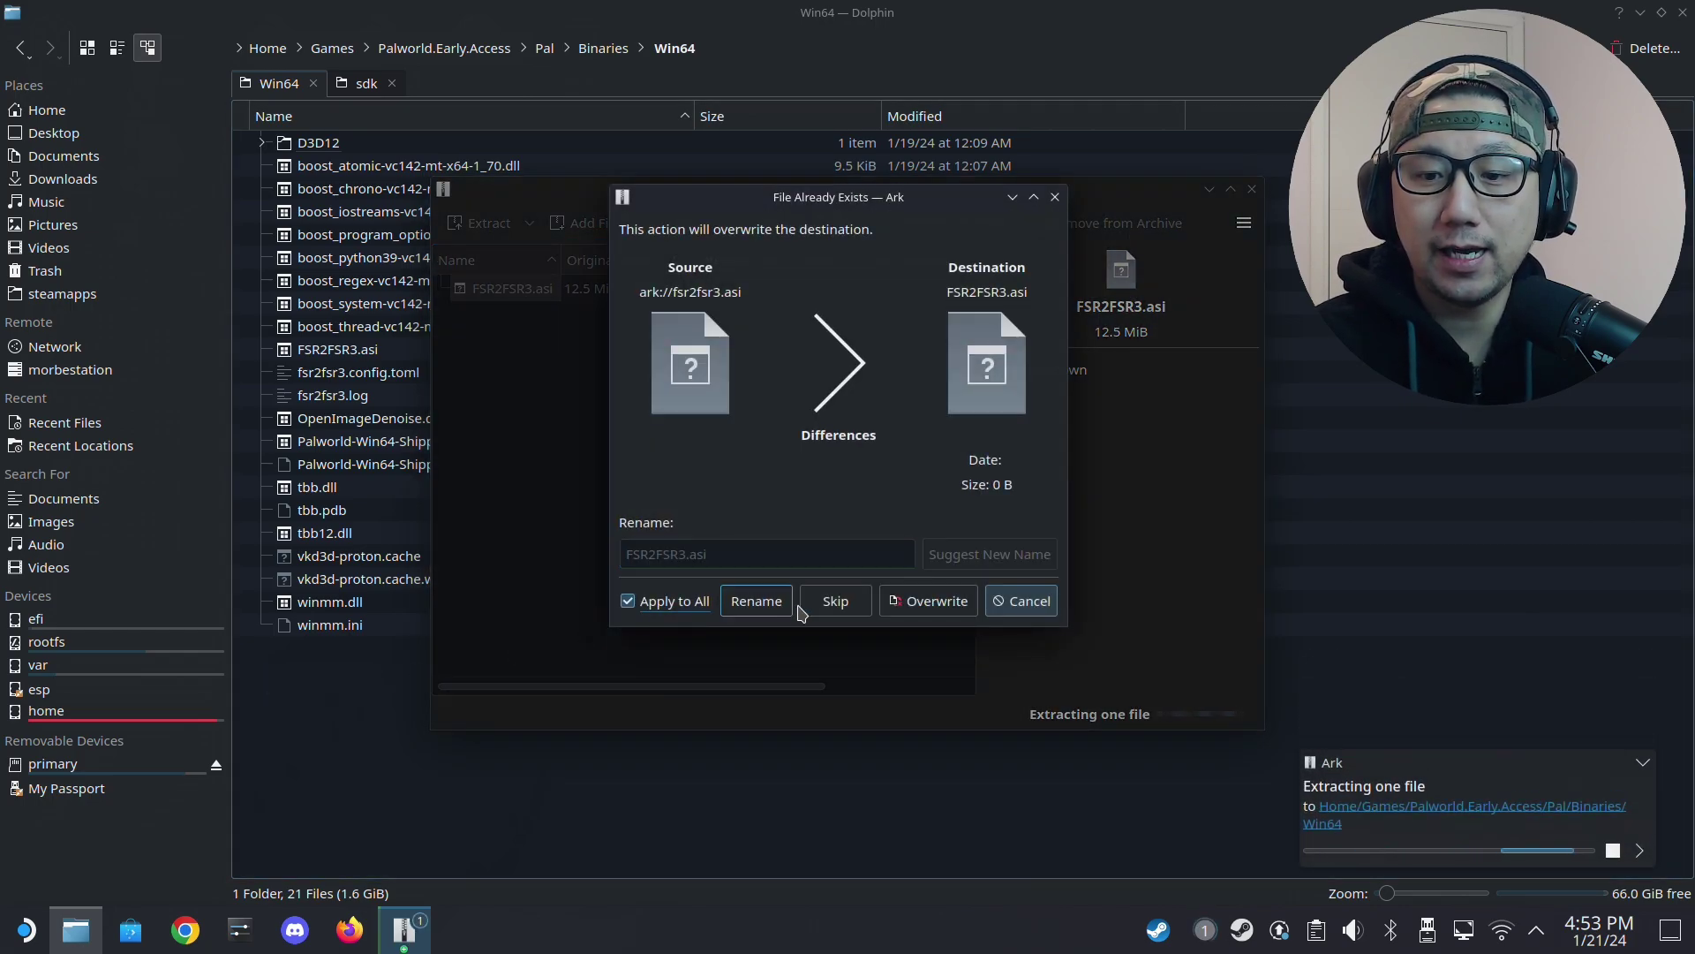
{"action": "left_click", "coordinate": [941, 603]}
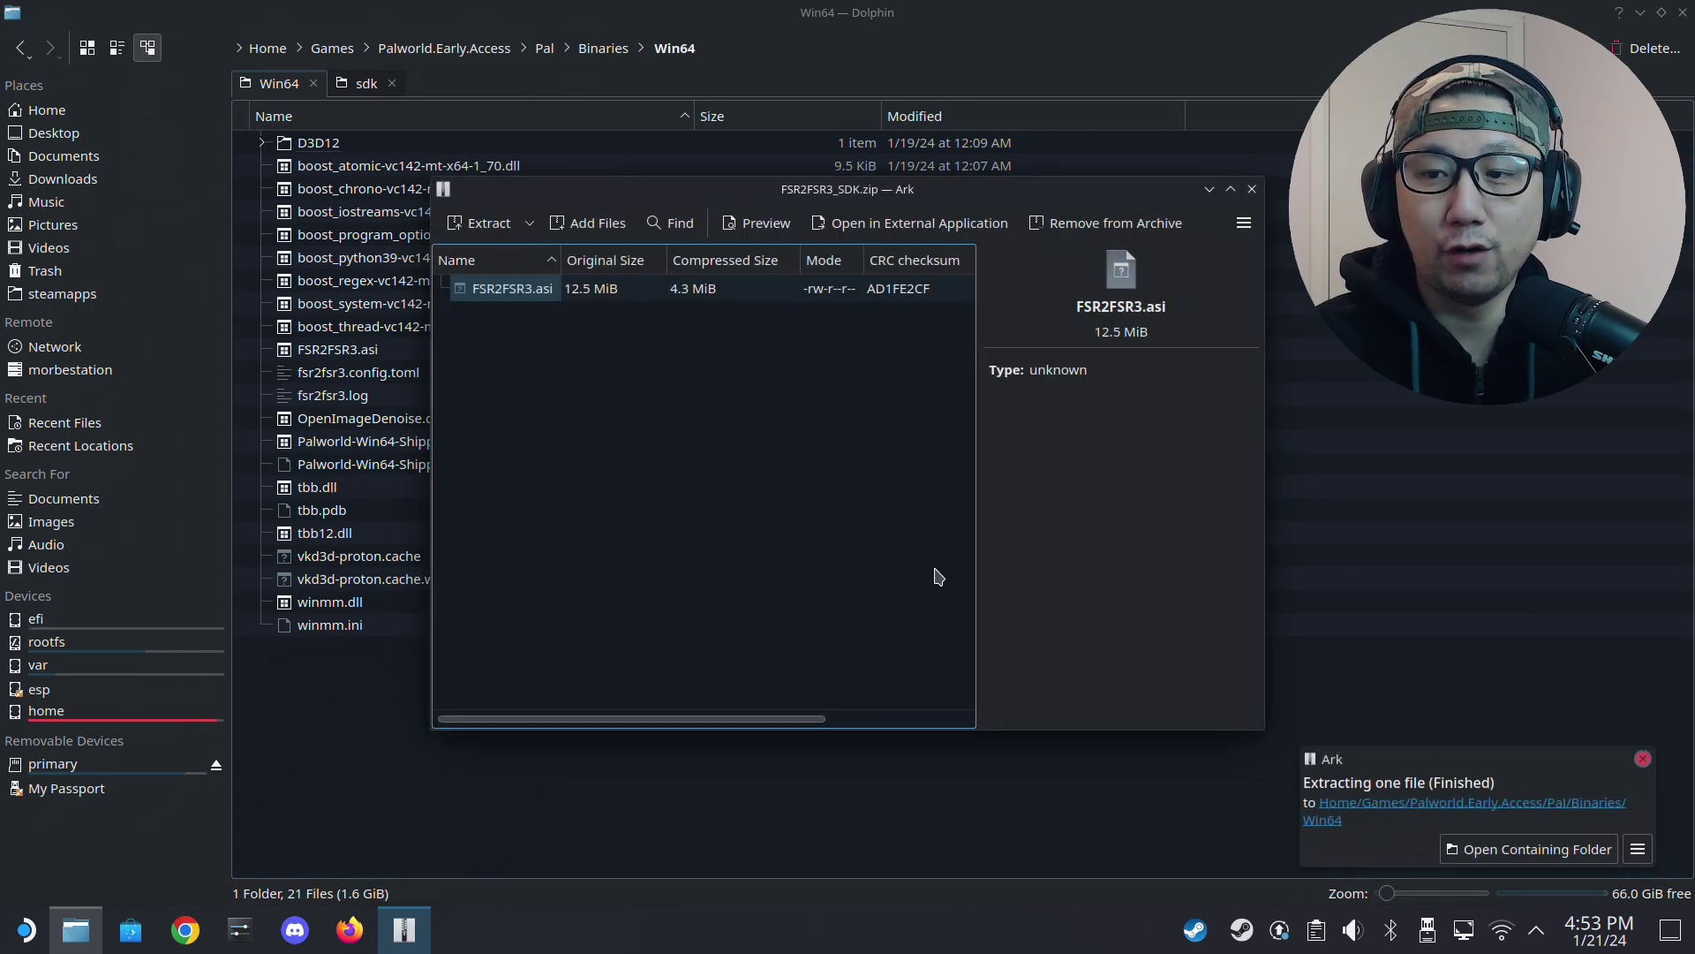
{"action": "left_click", "coordinate": [1250, 192]}
{"action": "left_click", "coordinate": [365, 83]}
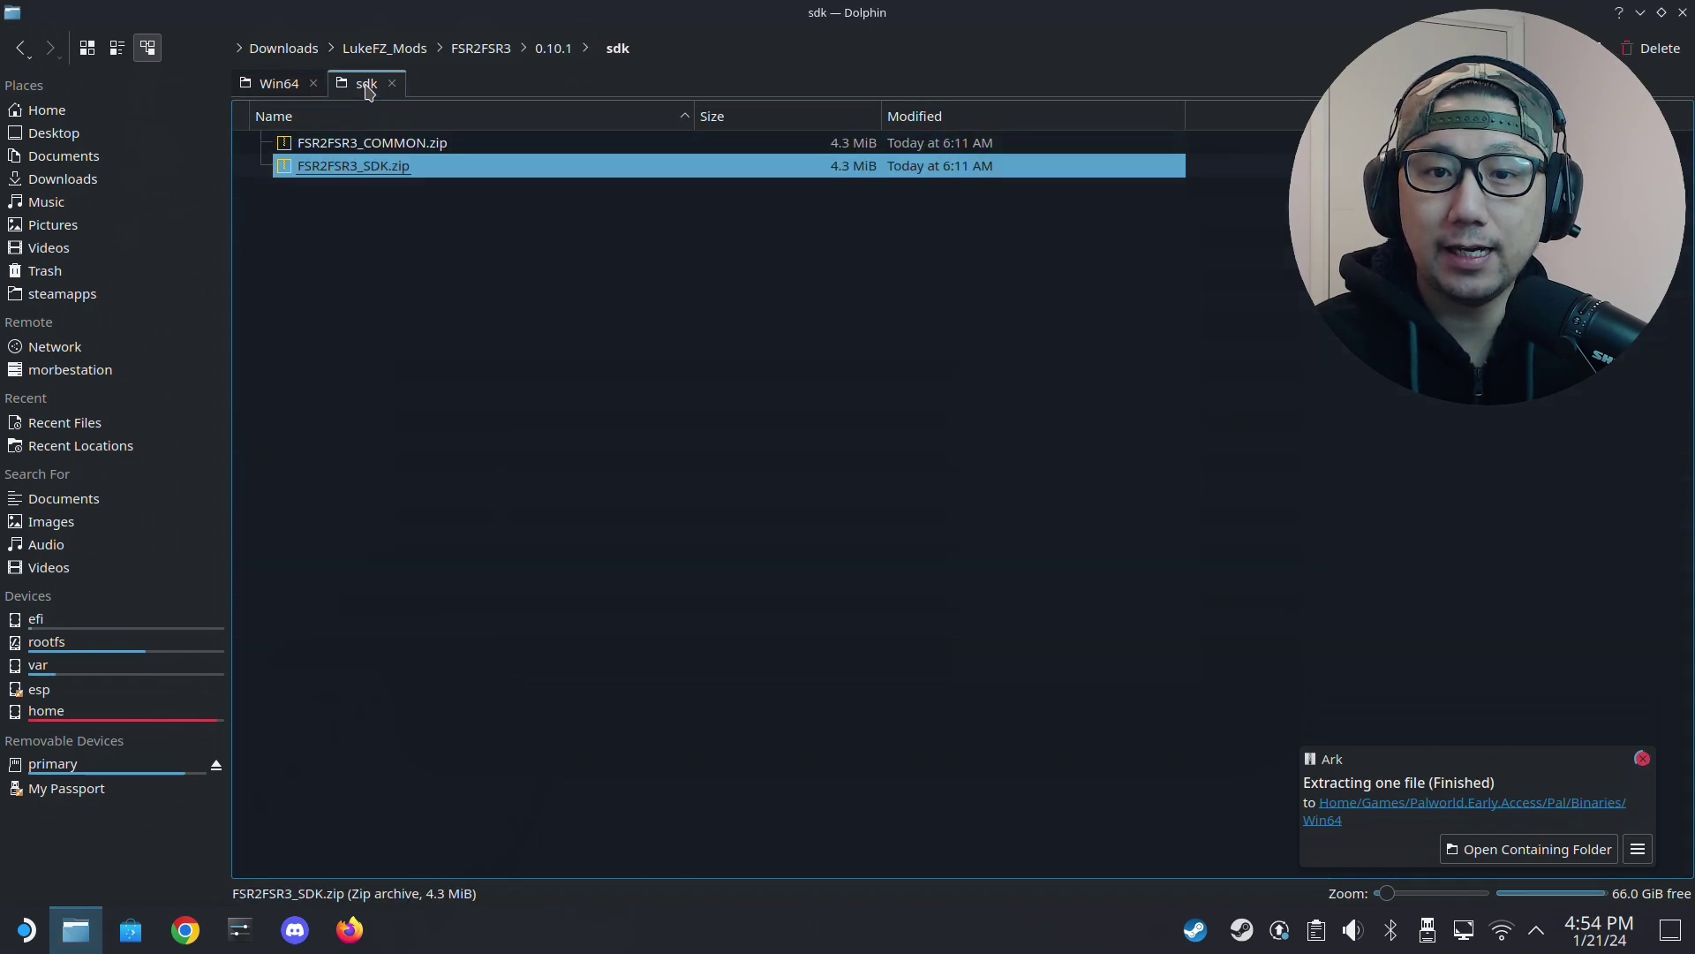
Step: Open FSR2FSR3_COMMON.zip and extract winmm.dll and winmm.ini into Win64, overwriting existing copies
{"action": "double_click", "coordinate": [380, 142]}
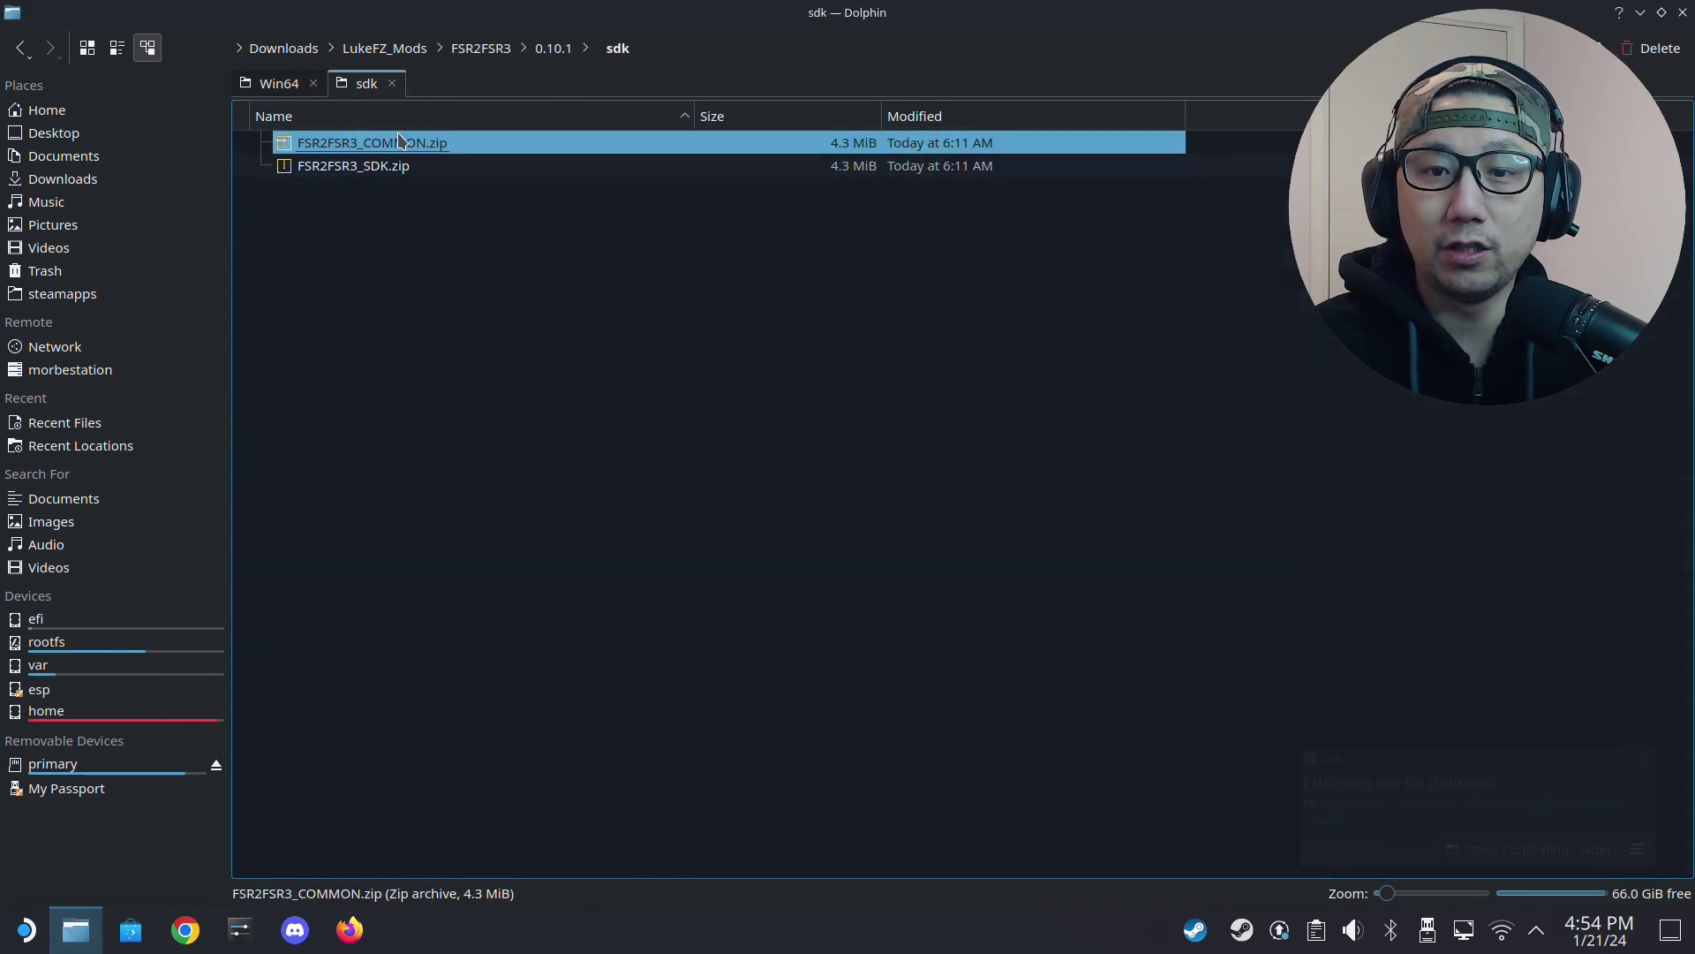
{"action": "left_click", "coordinate": [284, 85]}
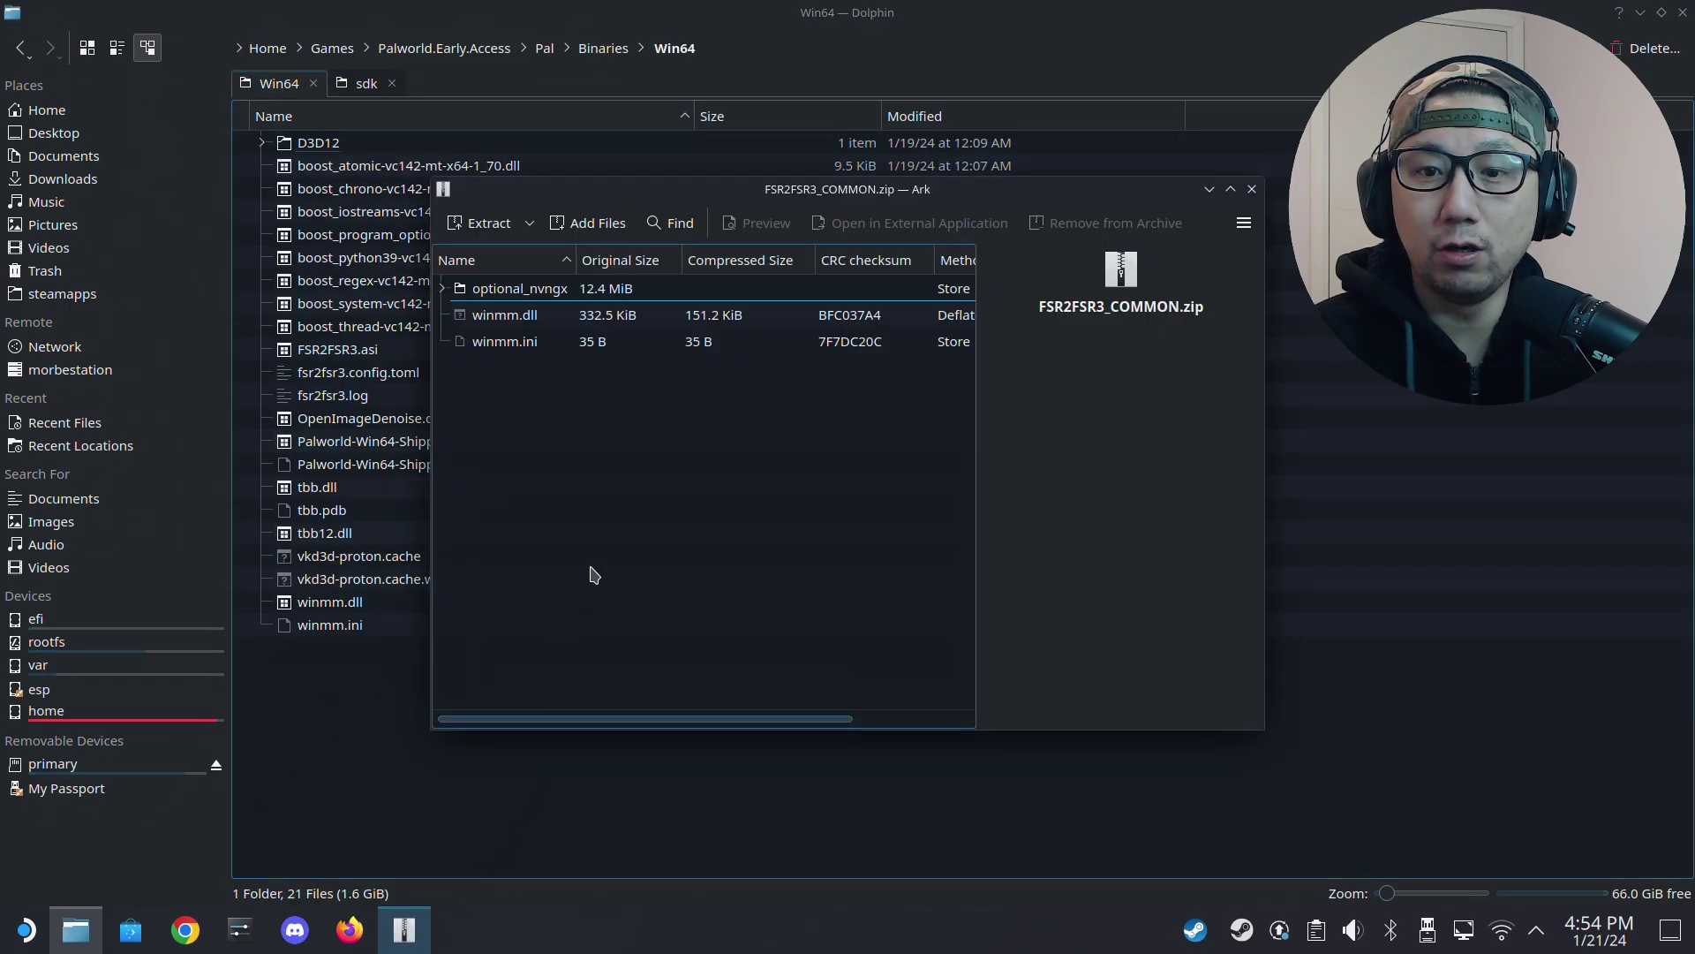
{"action": "left_click", "coordinate": [492, 346]}
{"action": "left_click", "coordinate": [468, 326], "text": "shift"}
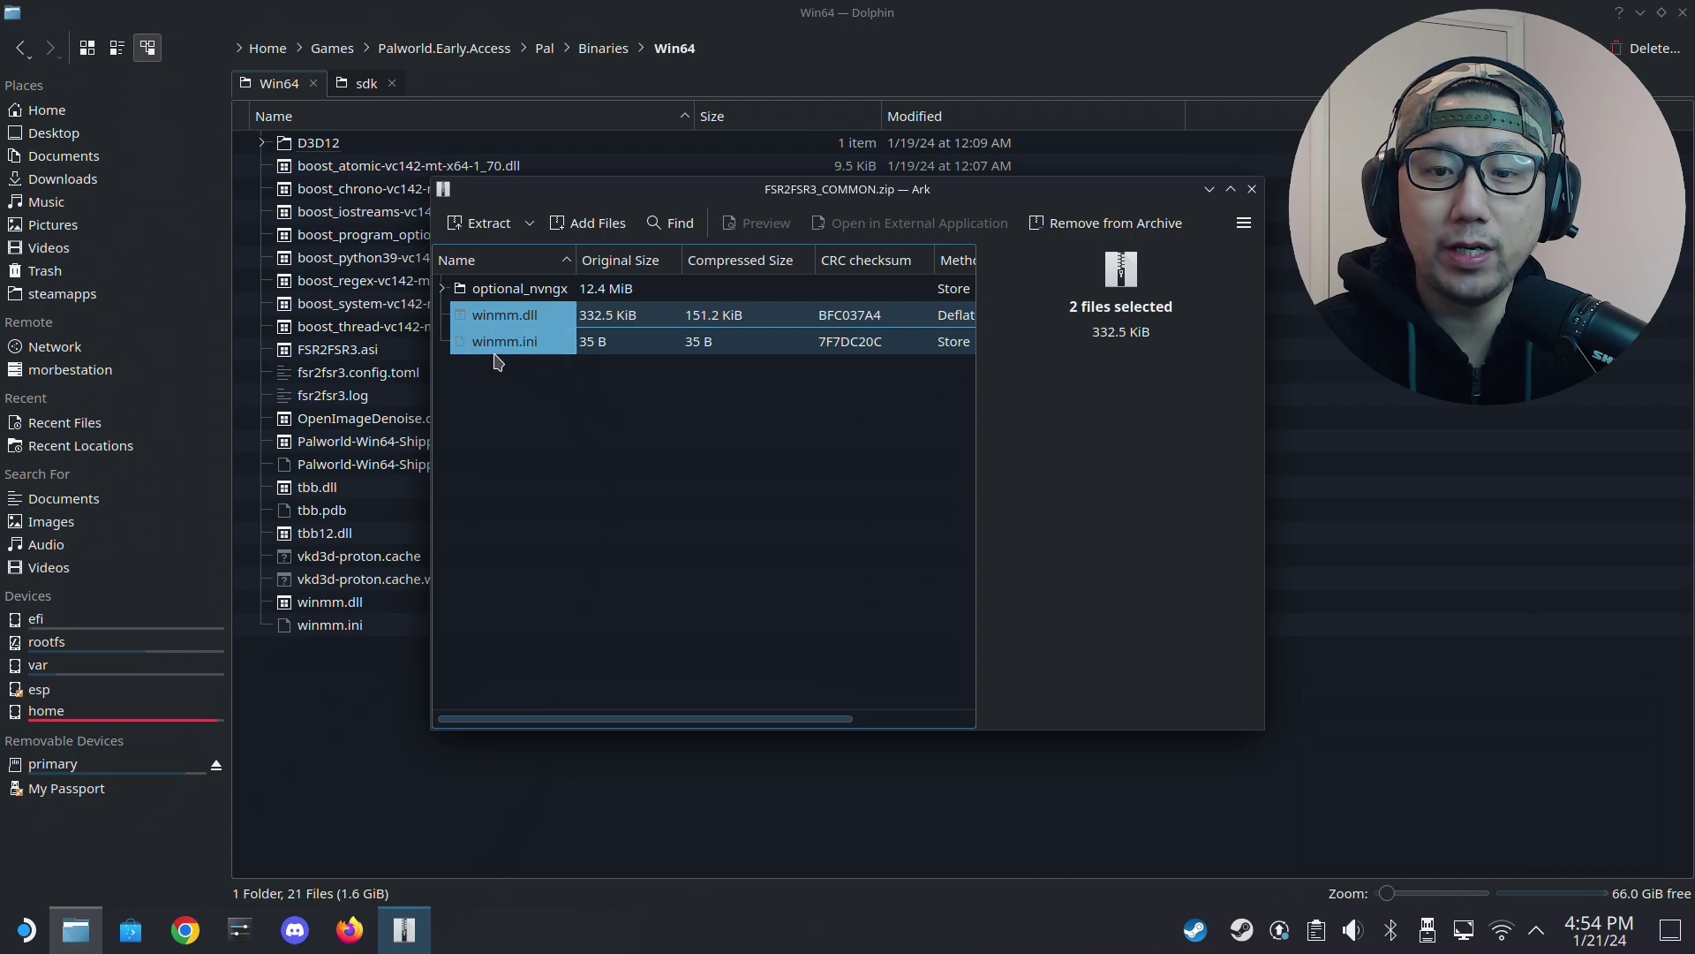
{"action": "left_click_drag", "start_coordinate": [518, 355], "coordinate": [344, 734]}
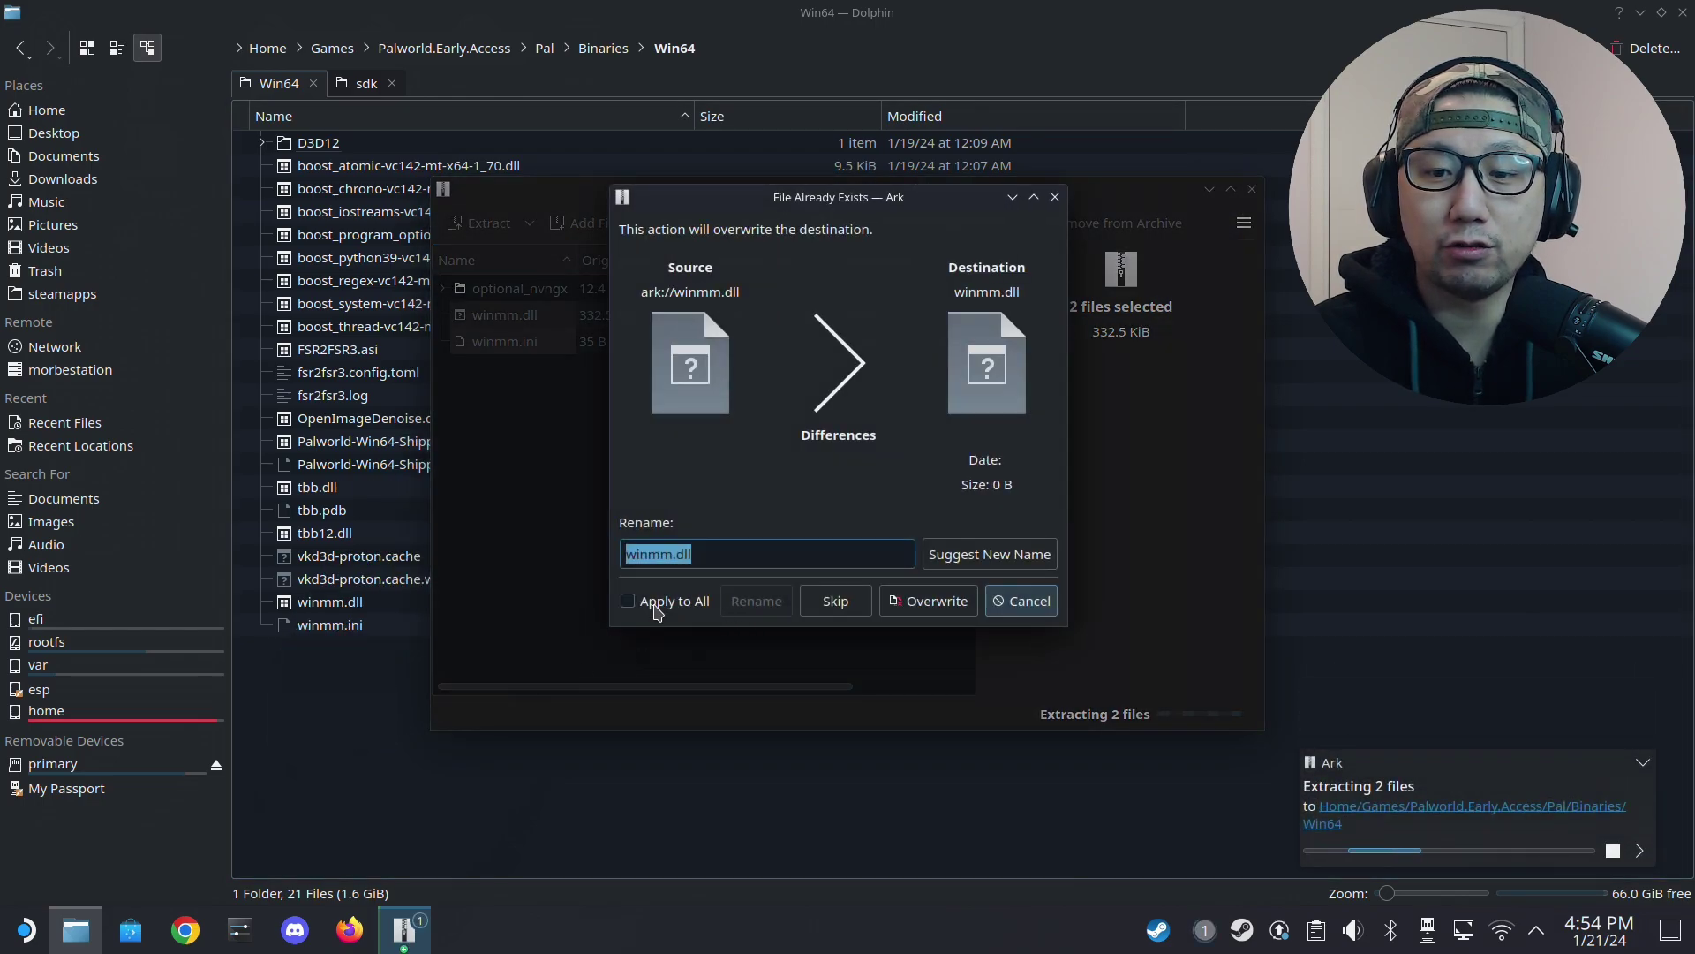
{"action": "left_click", "coordinate": [656, 608]}
{"action": "left_click", "coordinate": [927, 600]}
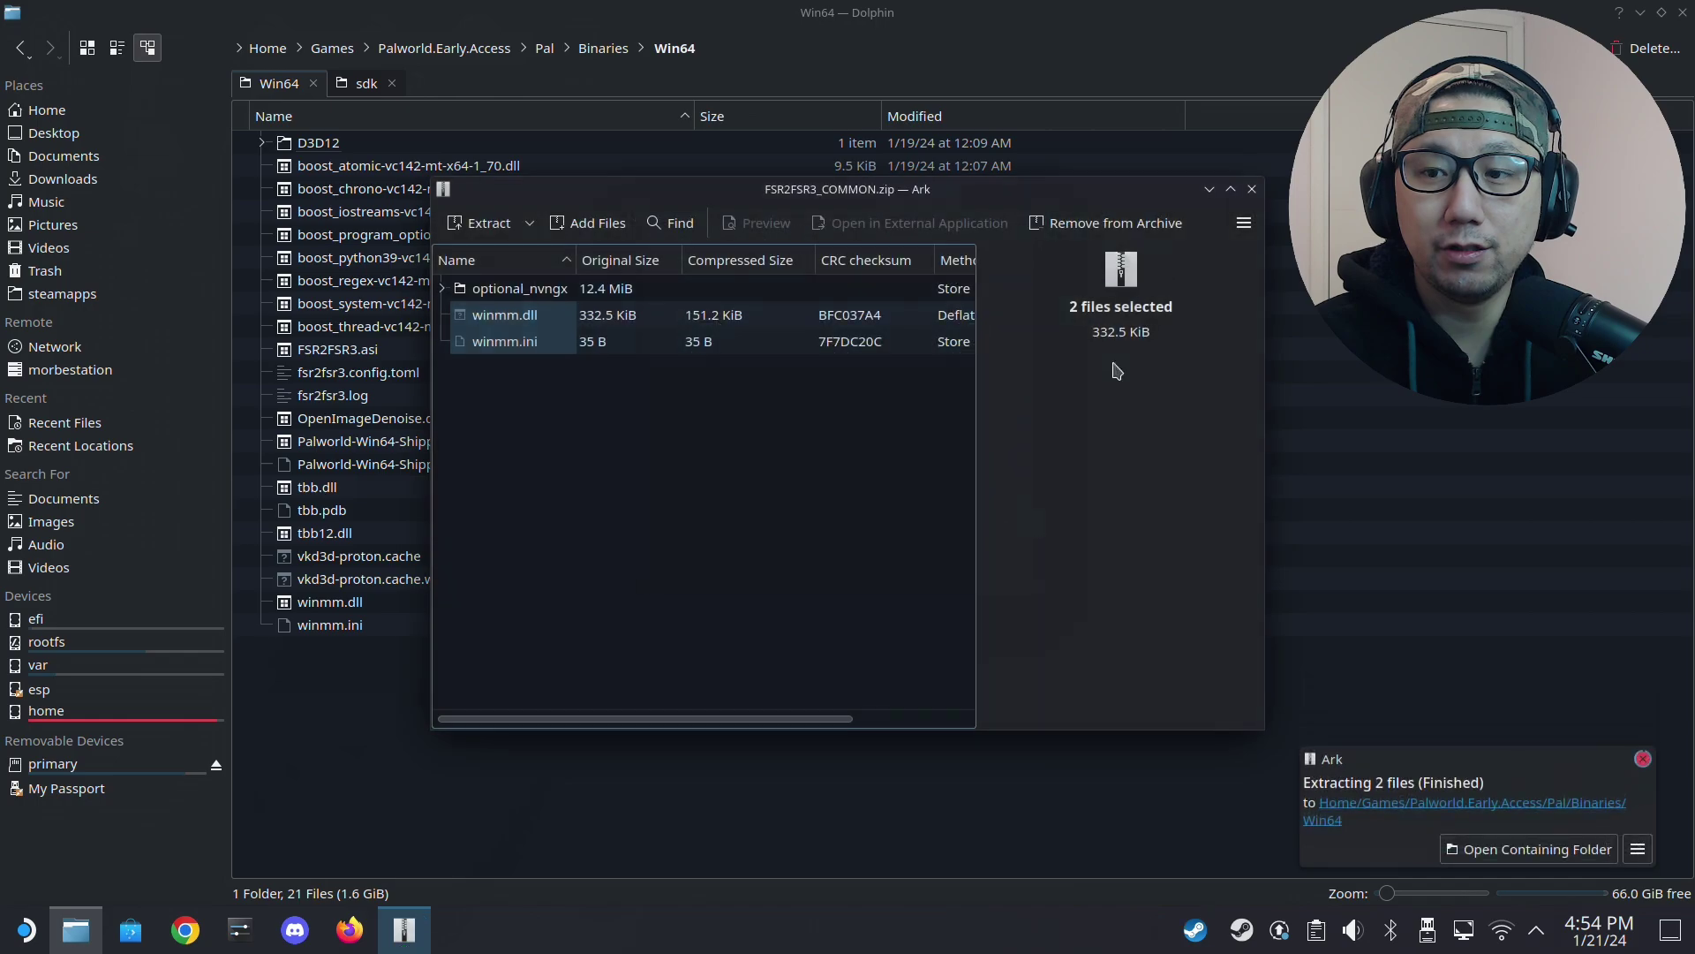
{"action": "left_click", "coordinate": [1252, 189]}
{"action": "left_click", "coordinate": [360, 378]}
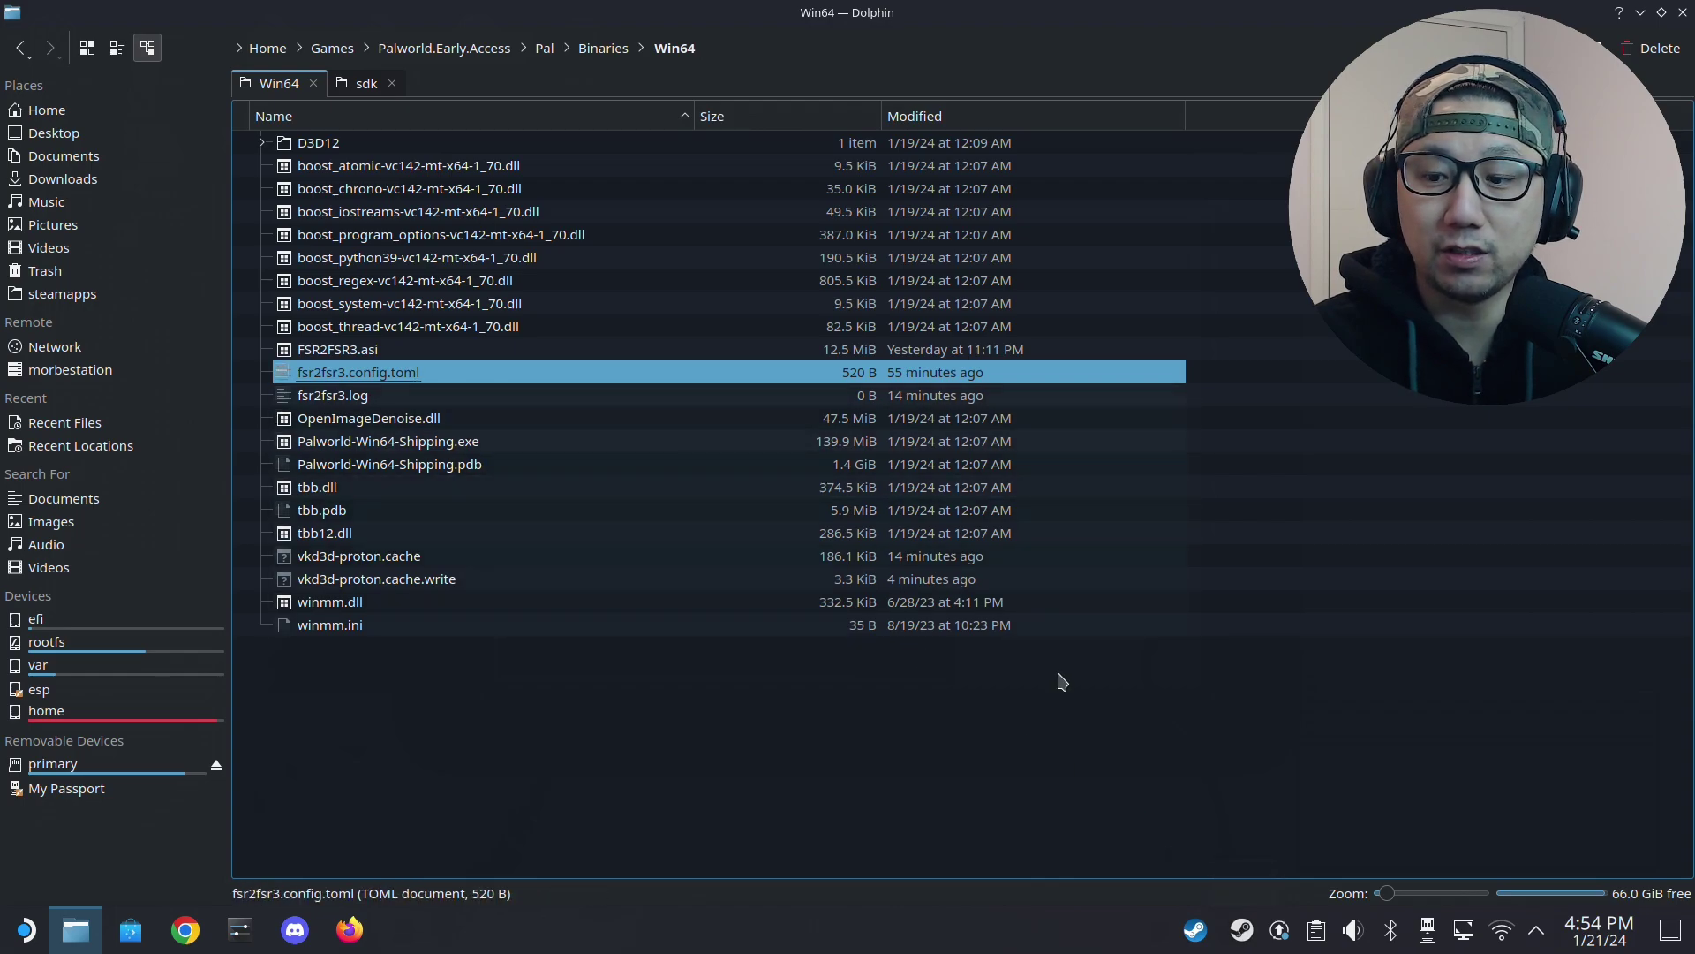
Step: Open Palworld's Properties from the Steam library via the tray icon
{"action": "right_click", "coordinate": [1243, 927]}
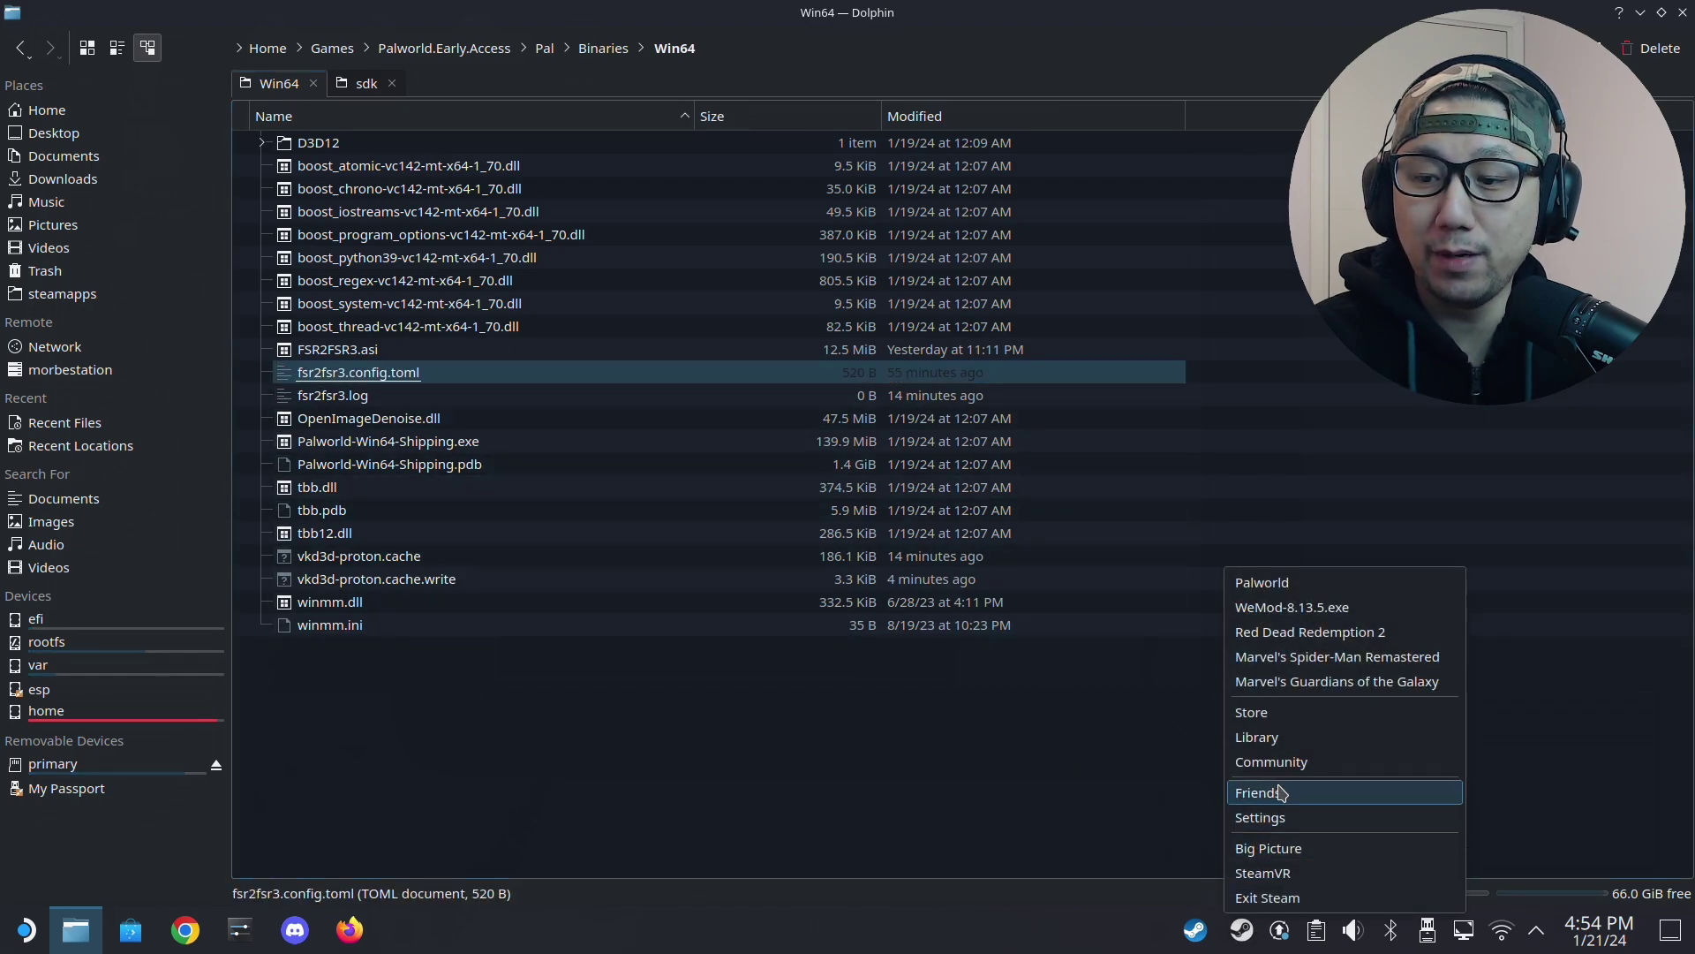
{"action": "left_click", "coordinate": [1257, 737]}
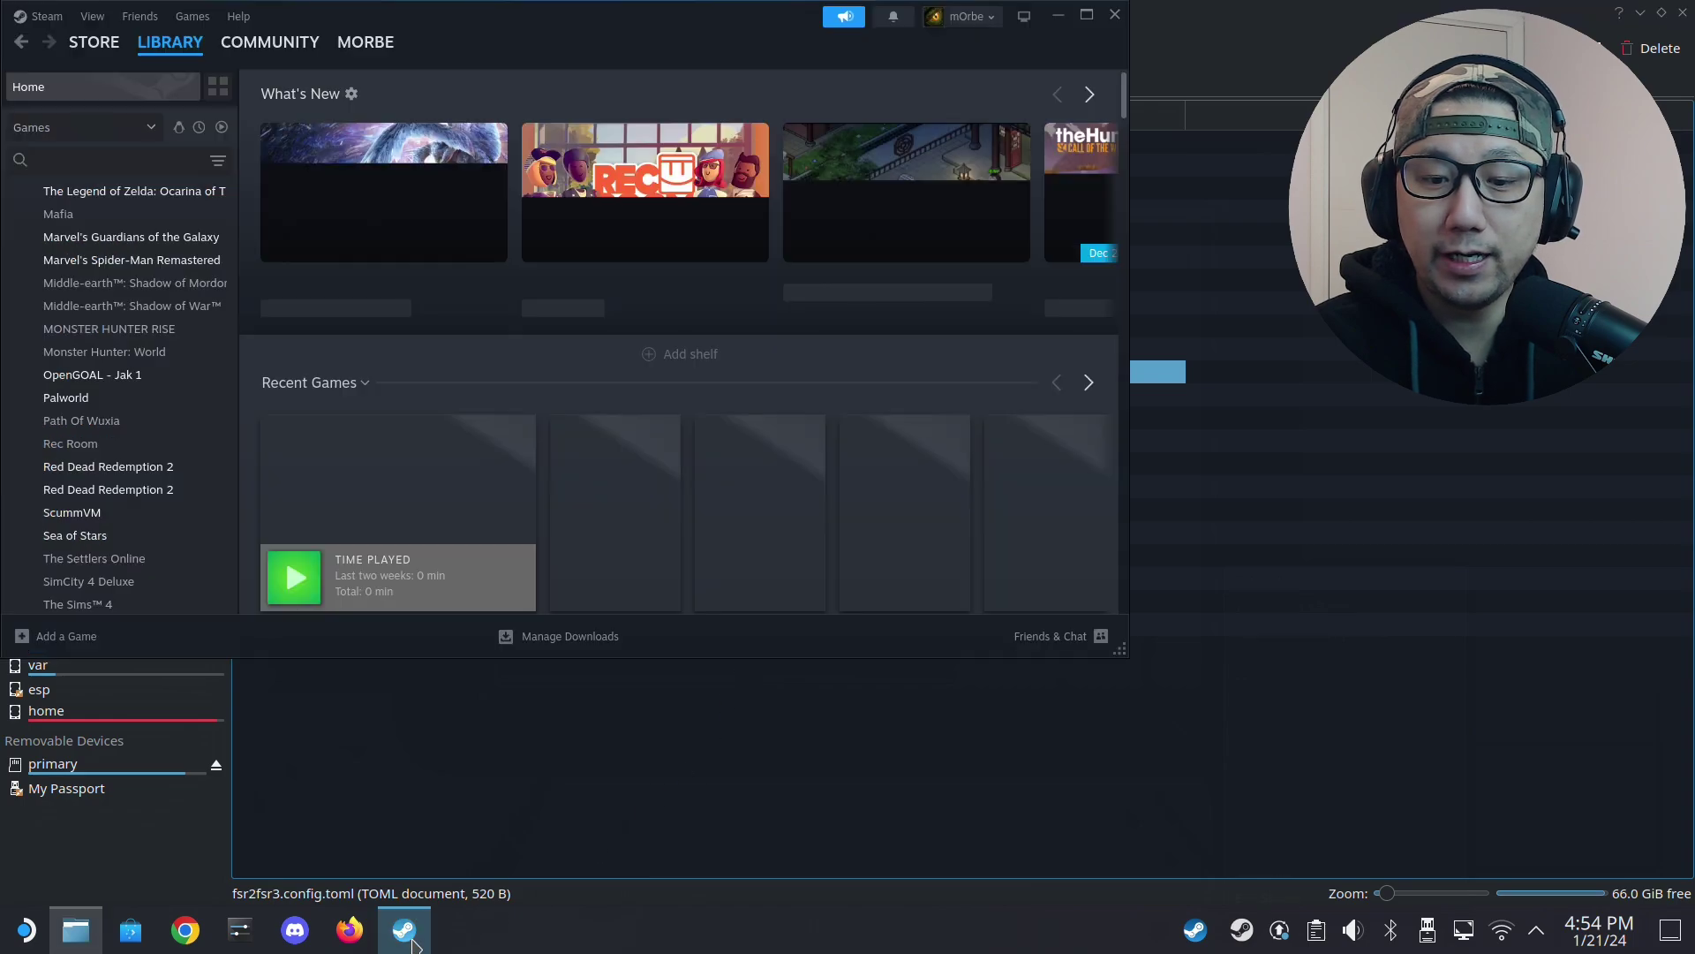
{"action": "left_click", "coordinate": [335, 468]}
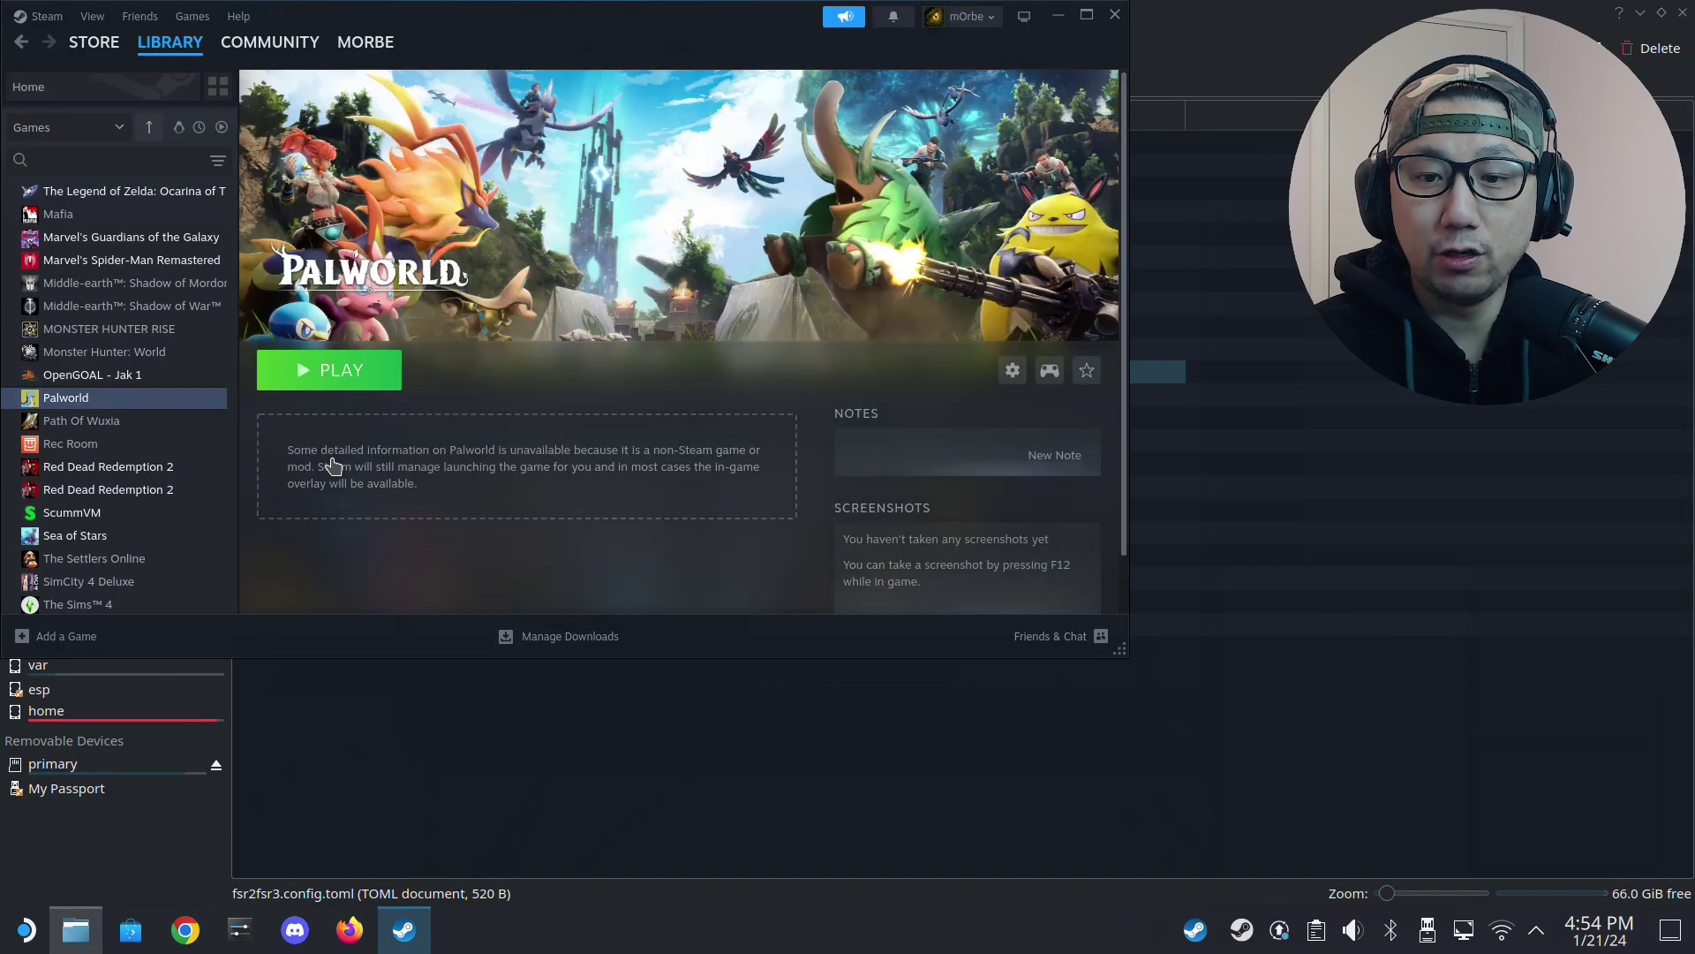
{"action": "left_click", "coordinate": [1013, 370]}
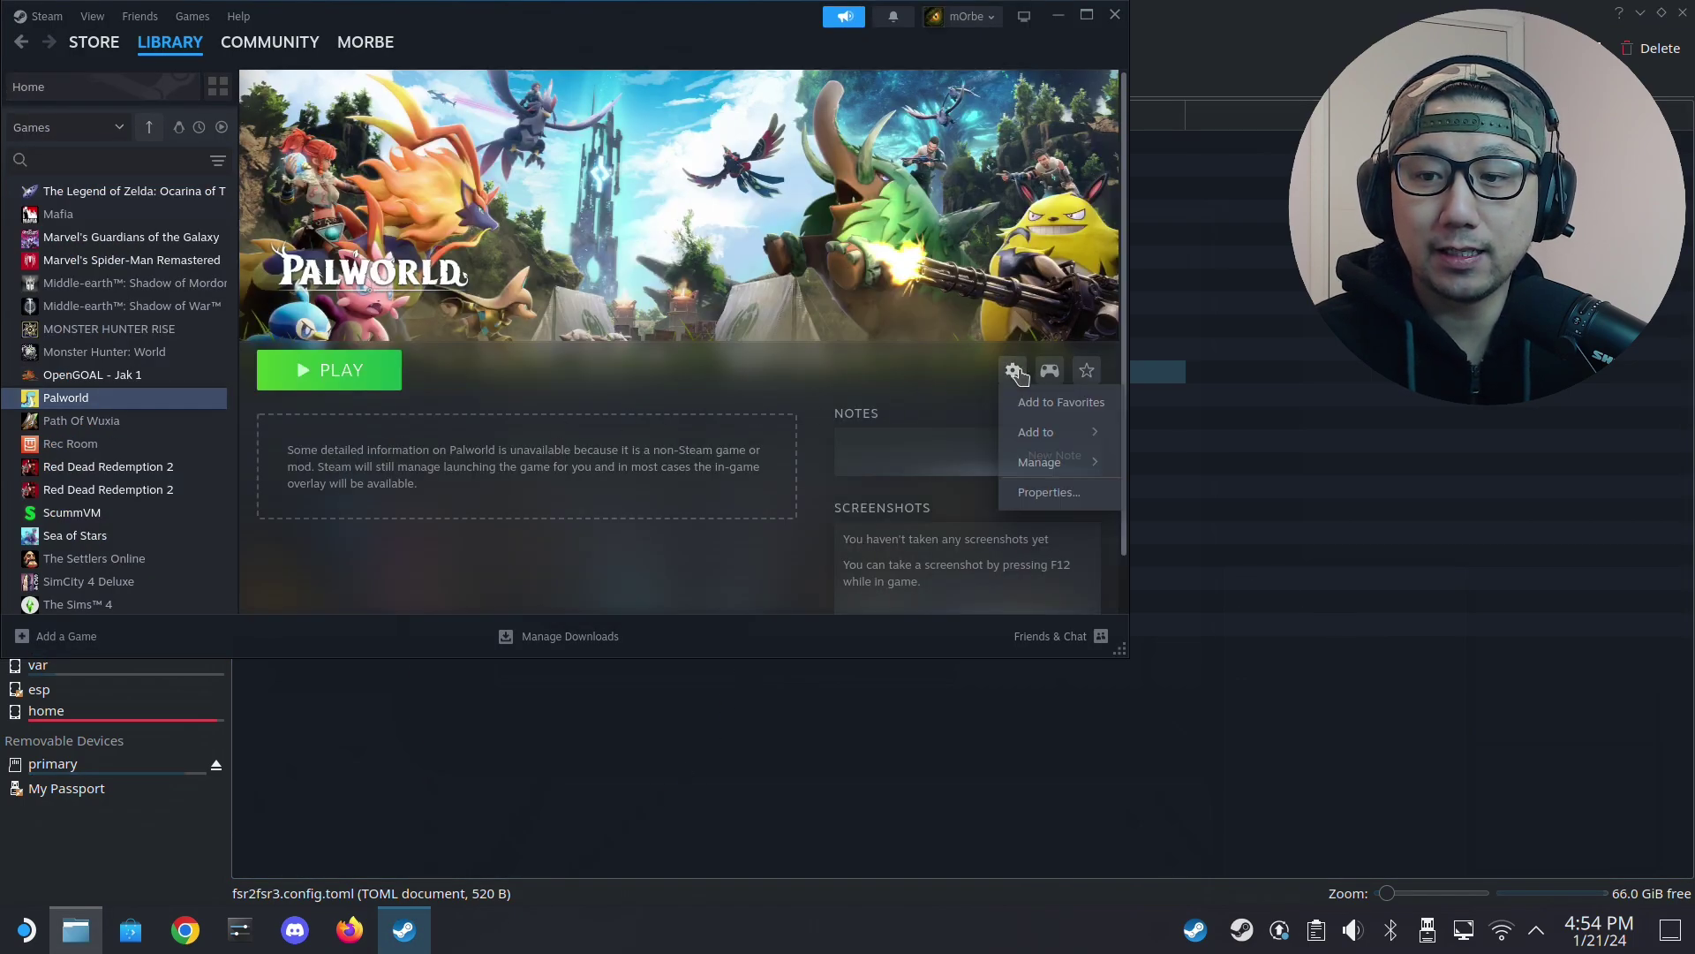
{"action": "left_click", "coordinate": [1057, 488]}
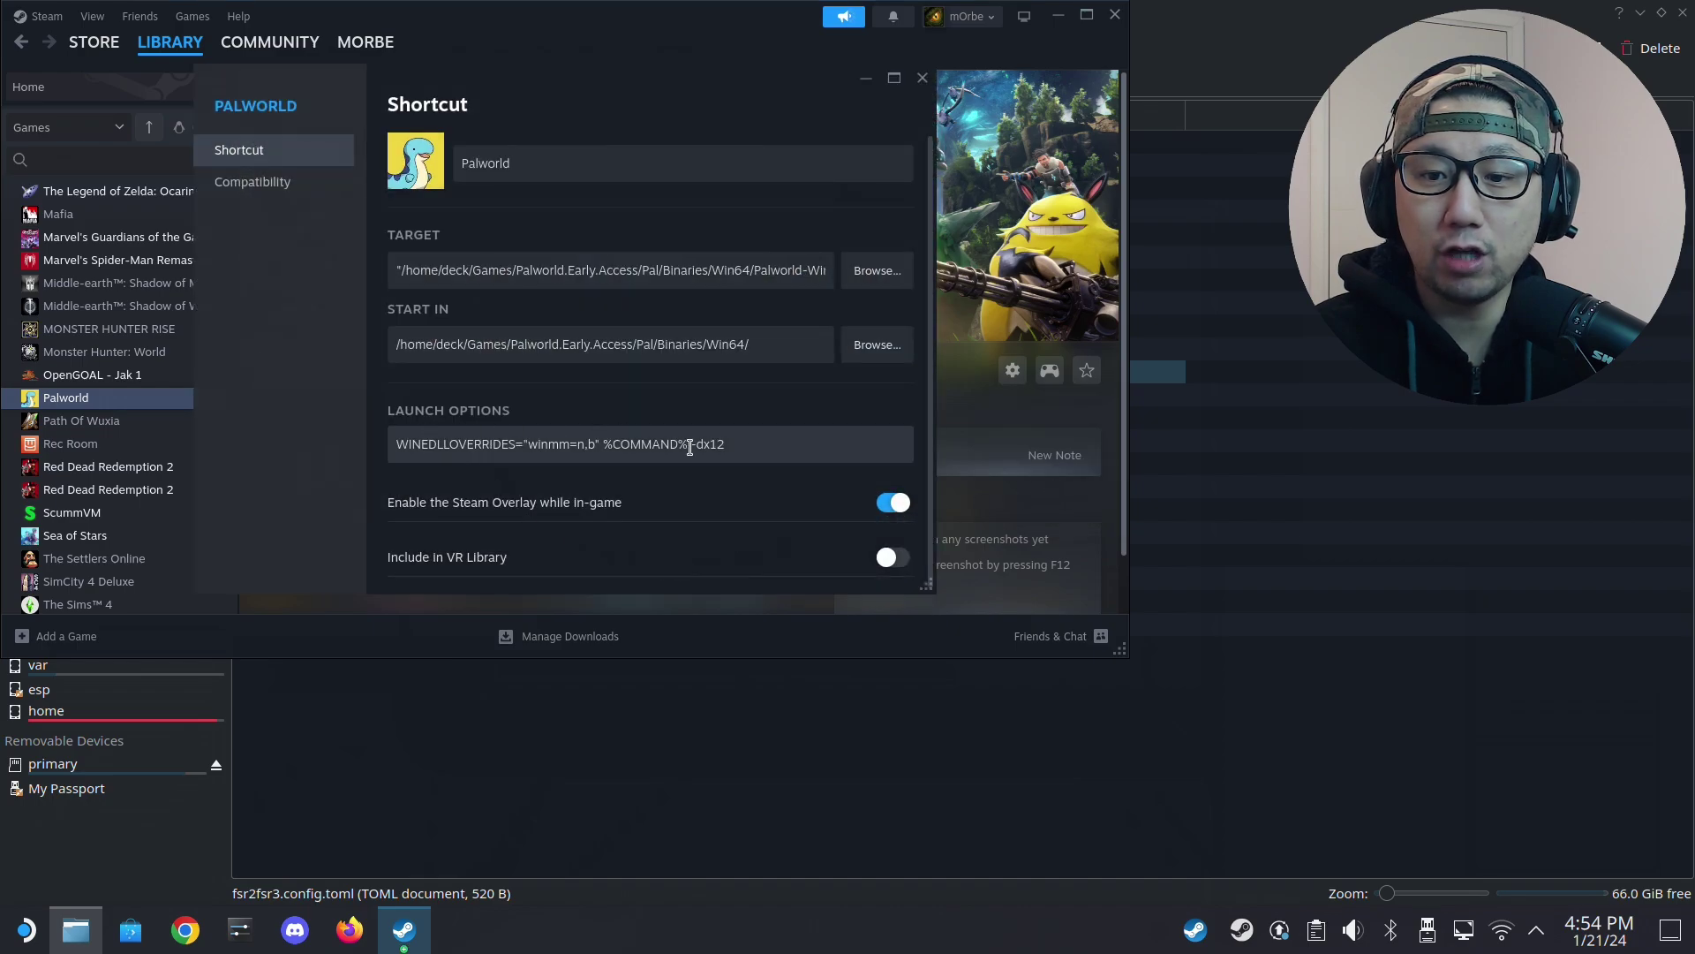
Step: Verify the launch options read WINEDLLOVERRIDES="winmm=n,b" %COMMAND% -dx12, then close Properties
{"action": "left_click_drag", "start_coordinate": [739, 441], "coordinate": [502, 440]}
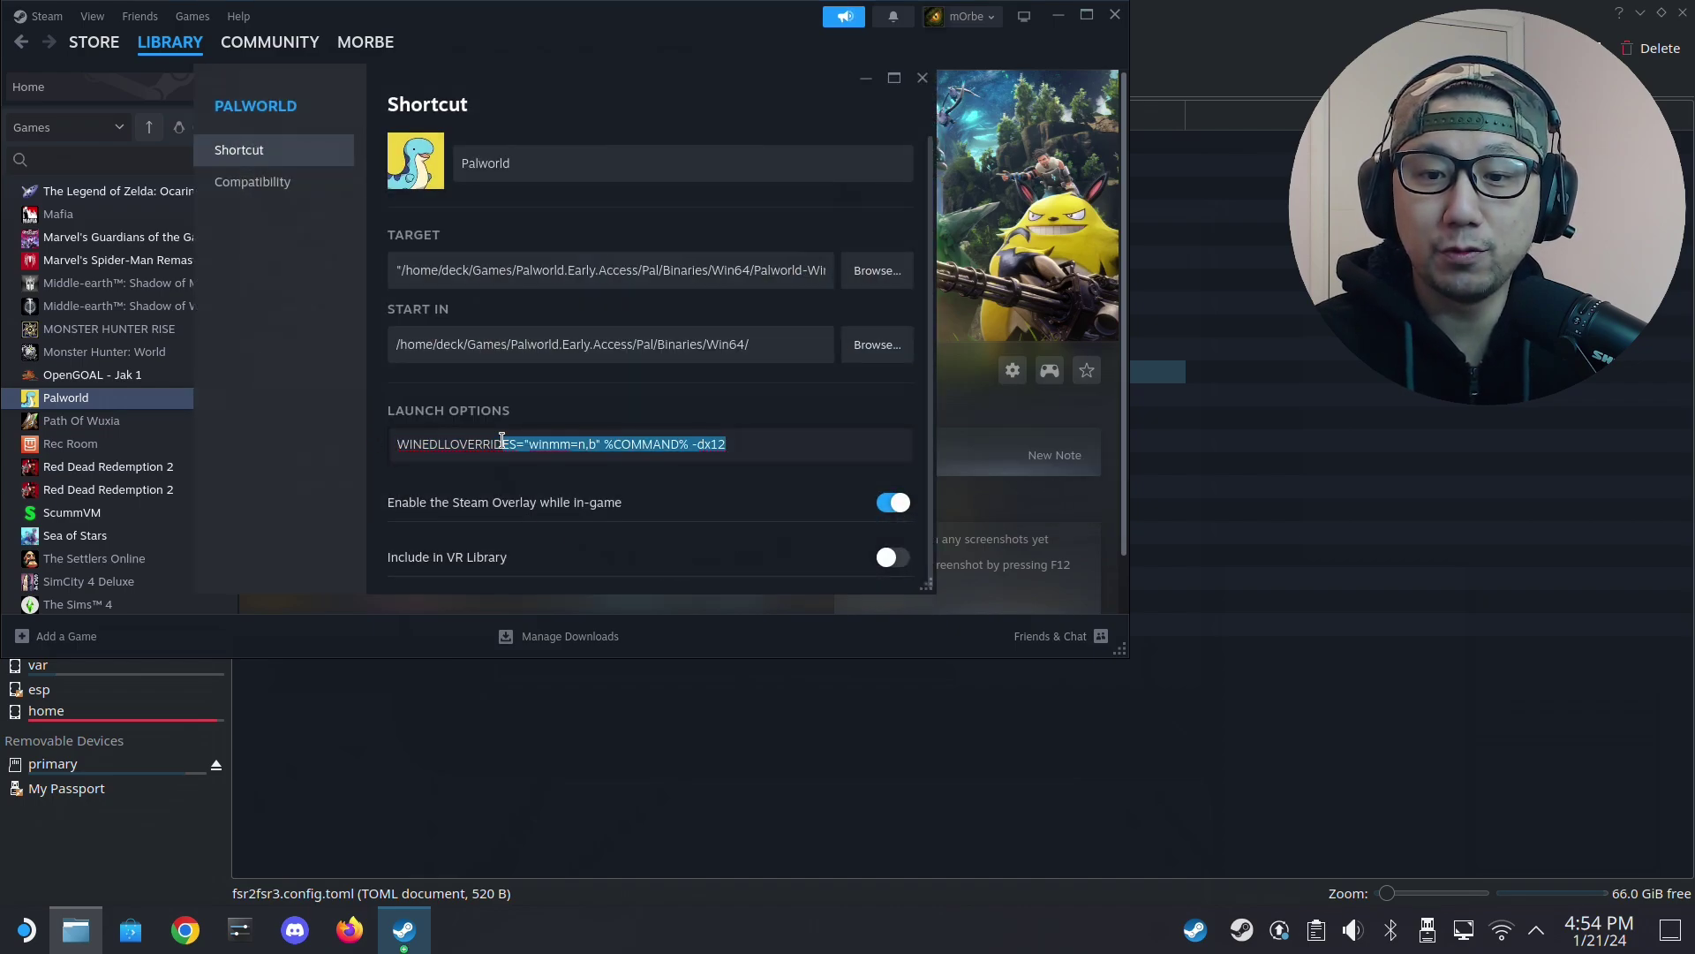
{"action": "left_click", "coordinate": [501, 442]}
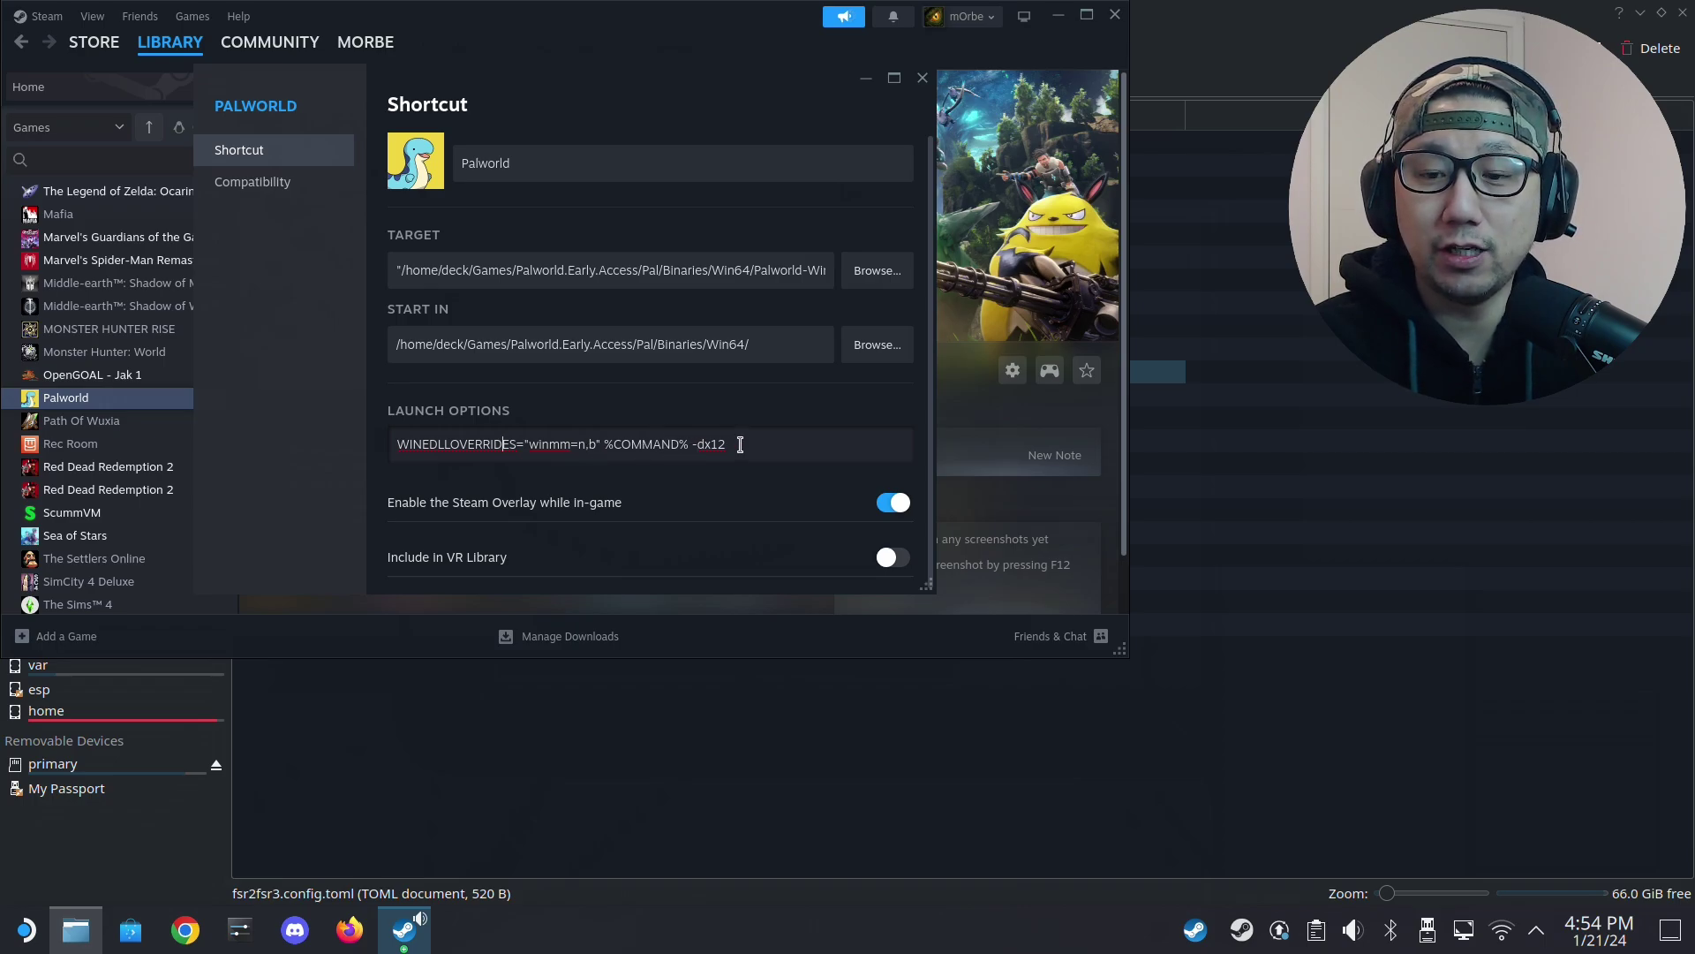
{"action": "left_click", "coordinate": [695, 445]}
{"action": "key", "text": "shift+Home"}
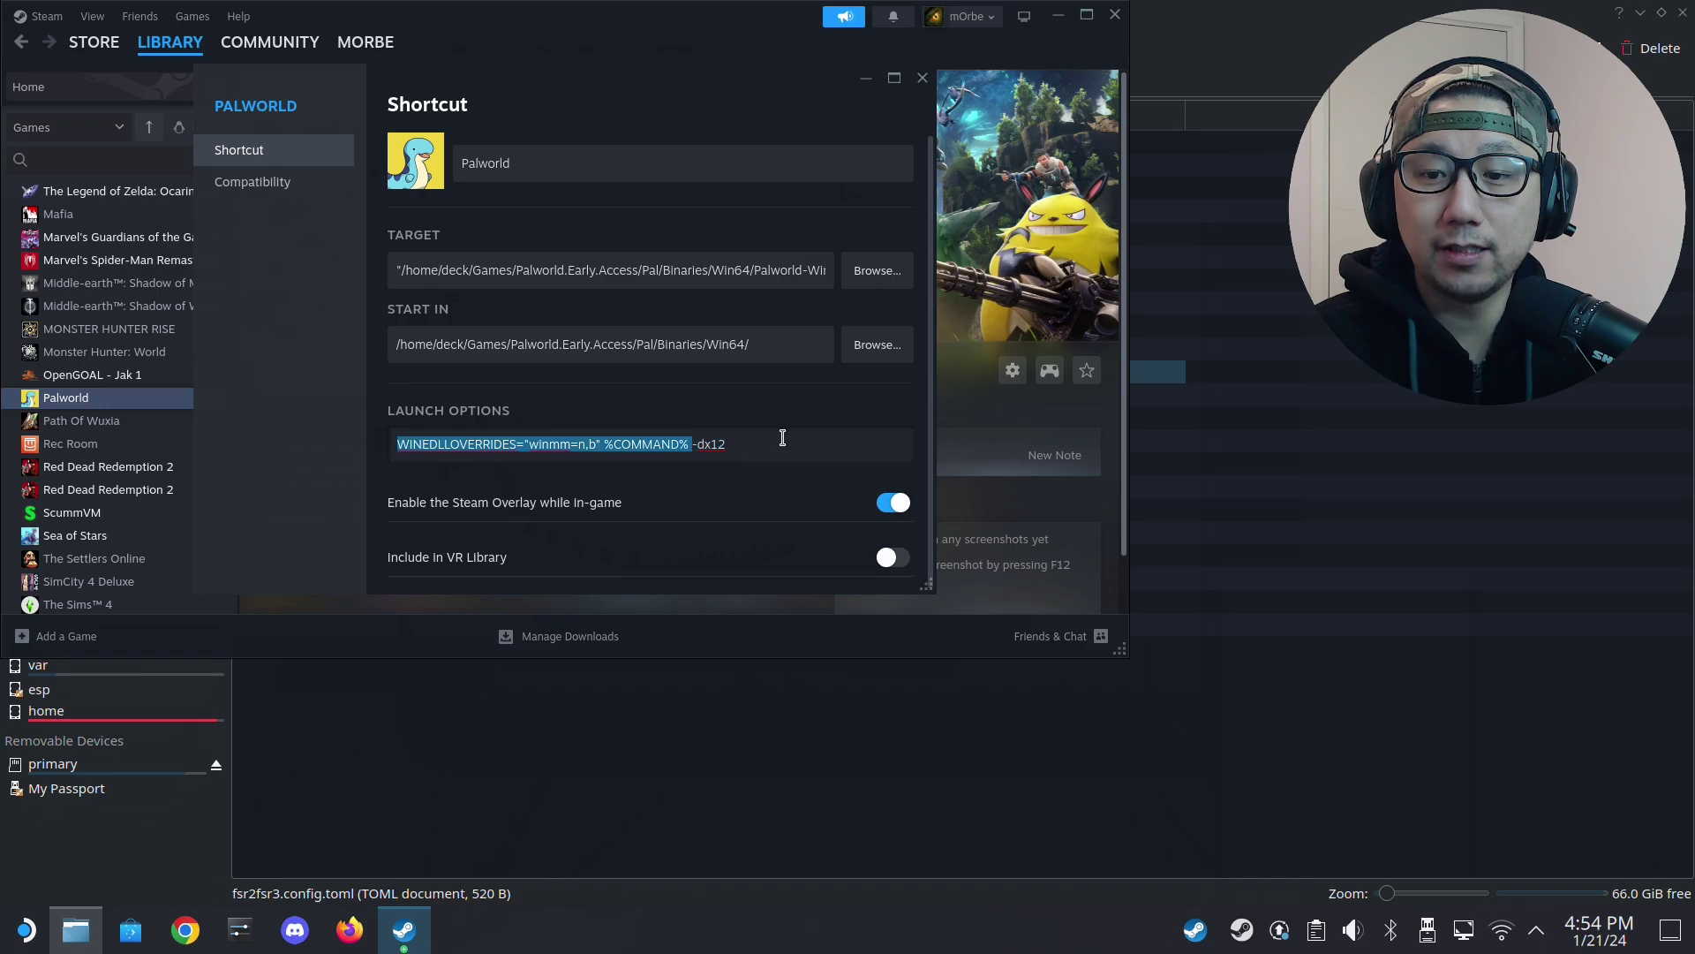
{"action": "left_click", "coordinate": [782, 438]}
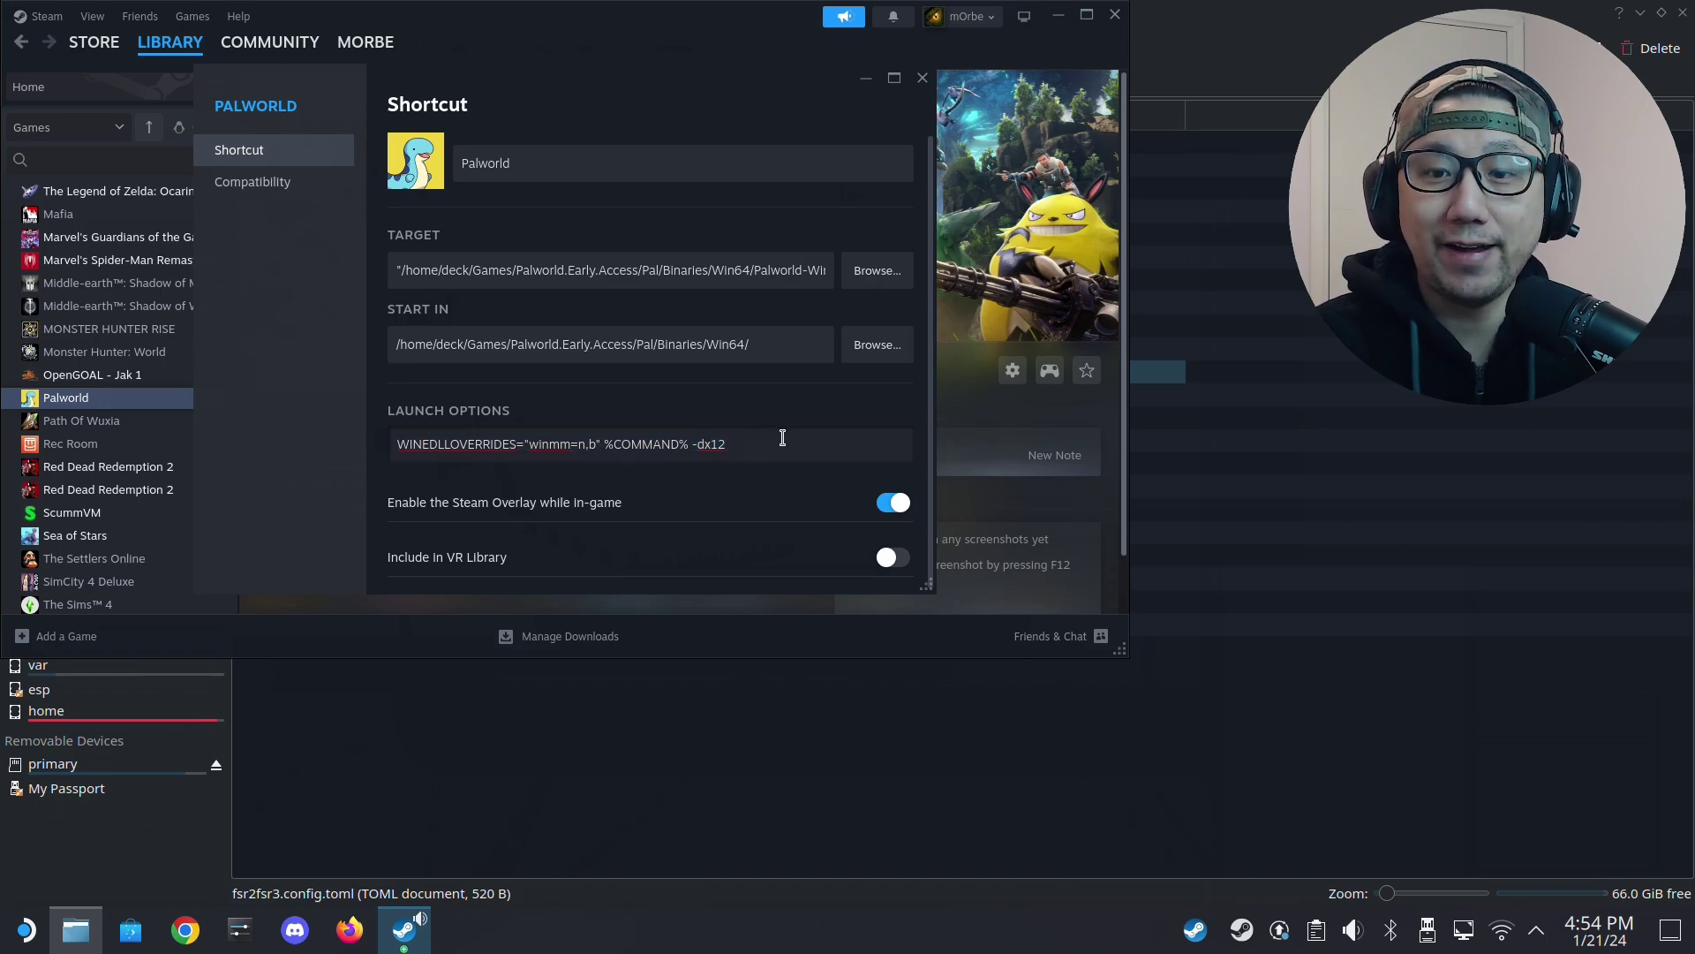
{"action": "key", "text": "ctrl+a"}
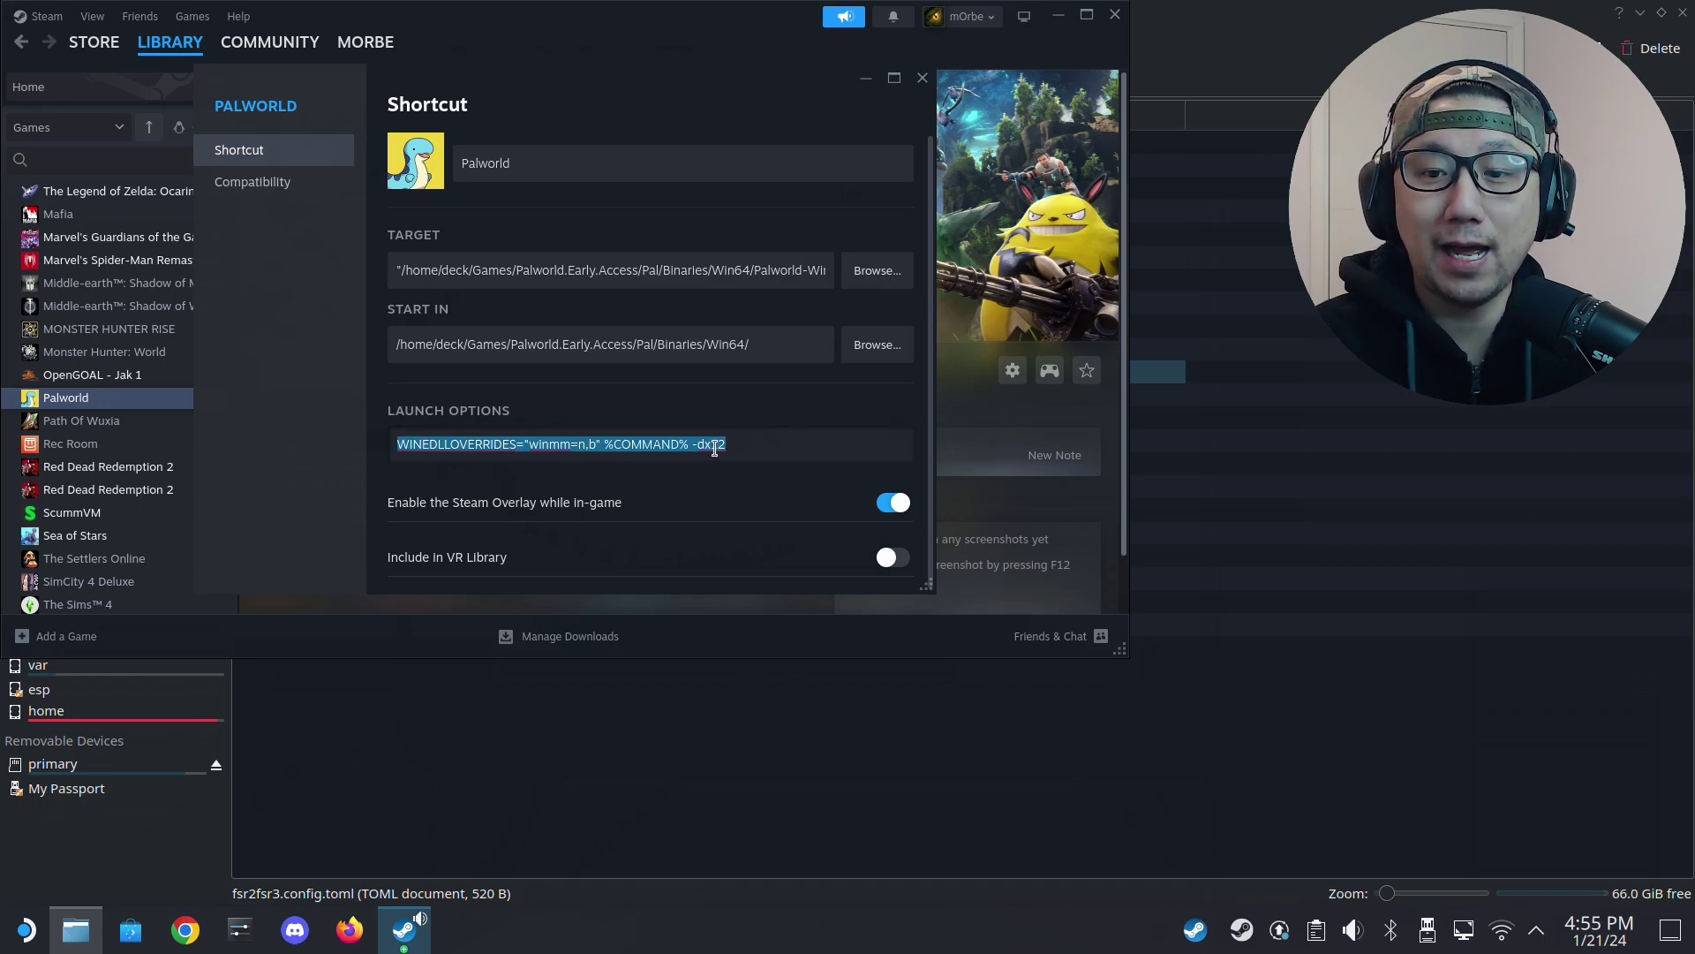
{"action": "left_click", "coordinate": [923, 78]}
Step: Launch Palworld, dismiss the patch notes and quit from the title menu, then open fsr2fsr3.config.toml
{"action": "left_click", "coordinate": [380, 365]}
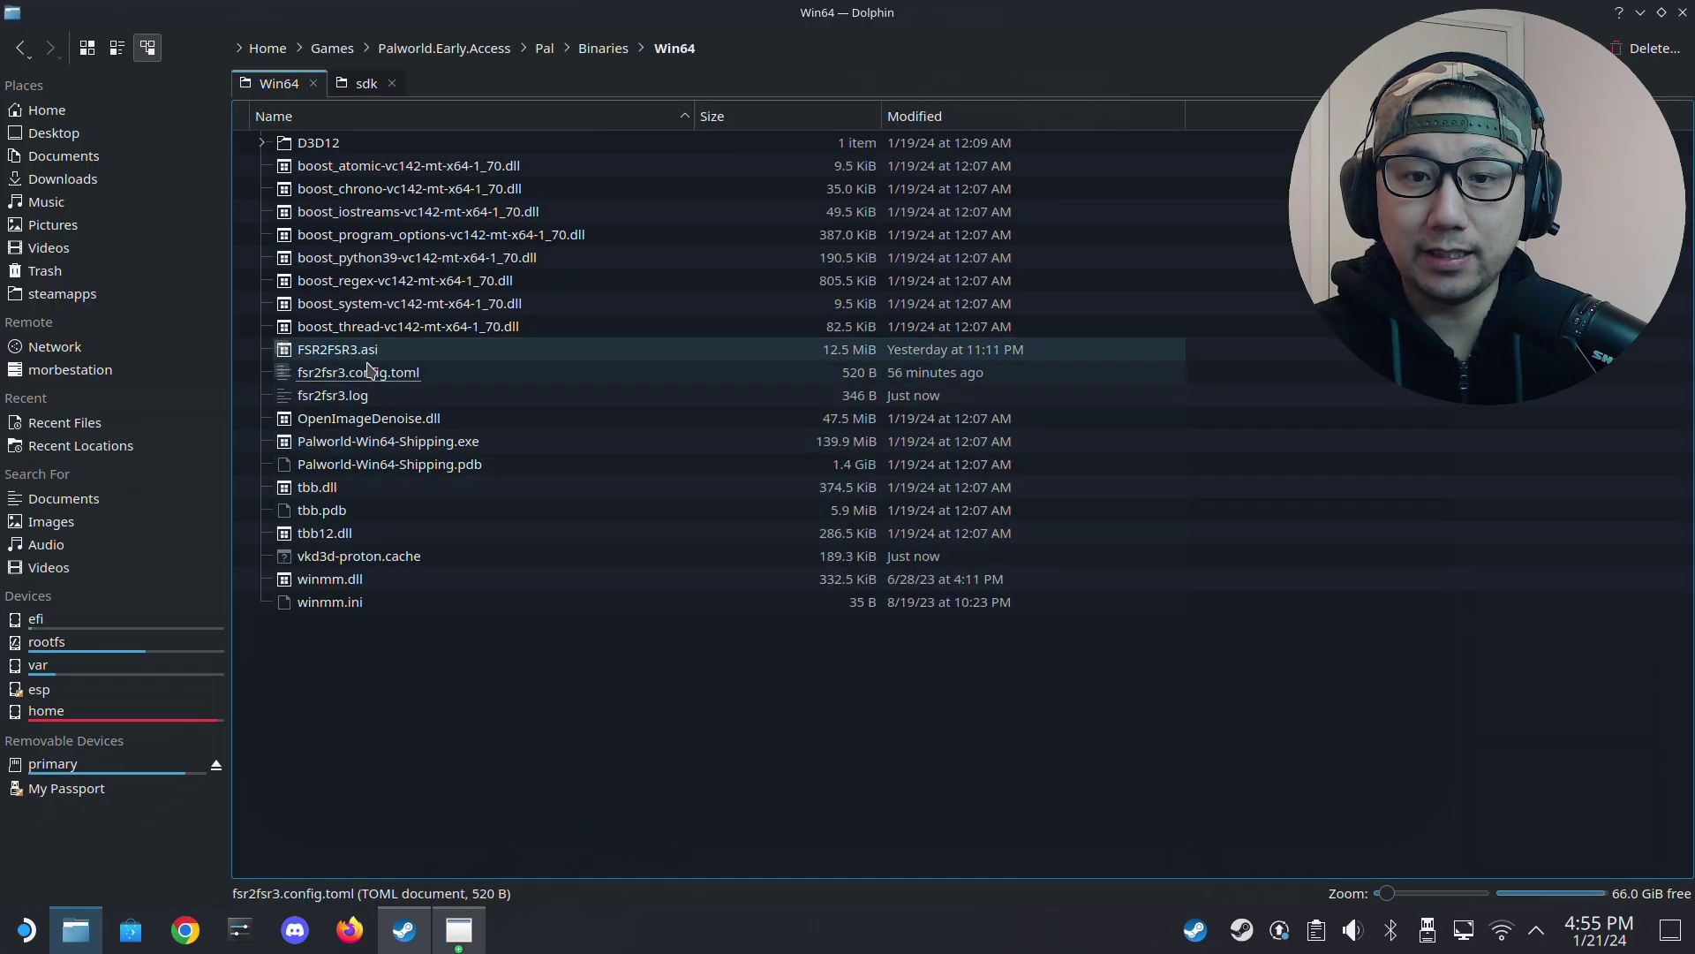
{"action": "left_click", "coordinate": [310, 379]}
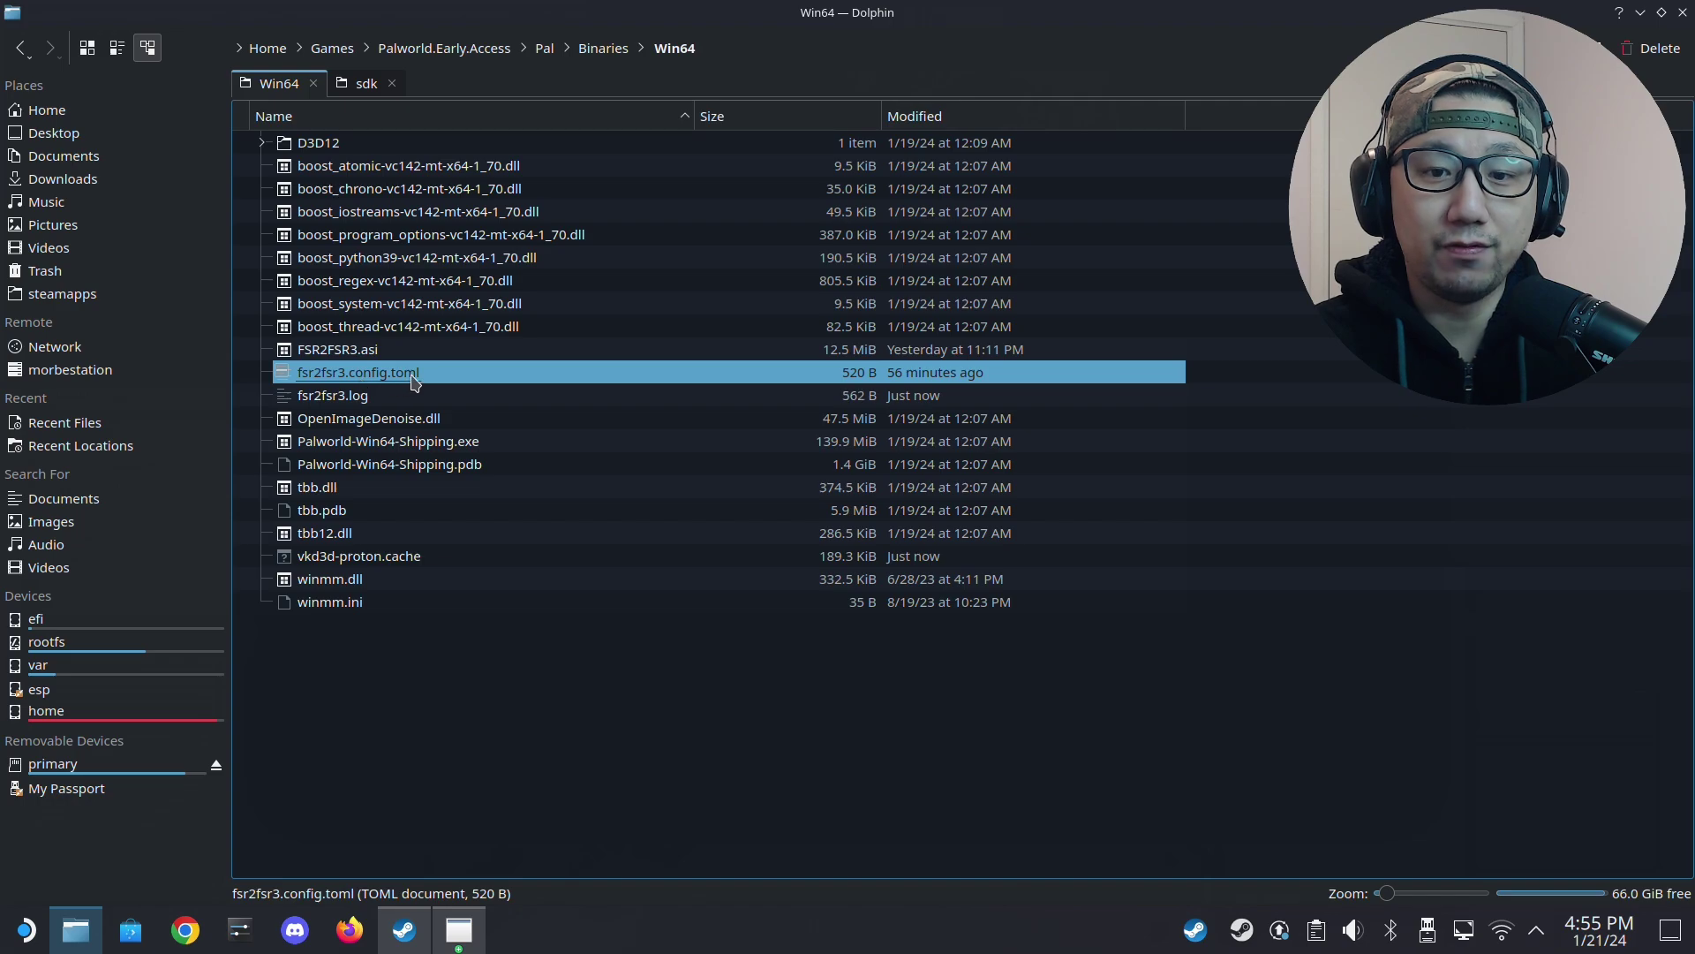
{"action": "left_click", "coordinate": [460, 929]}
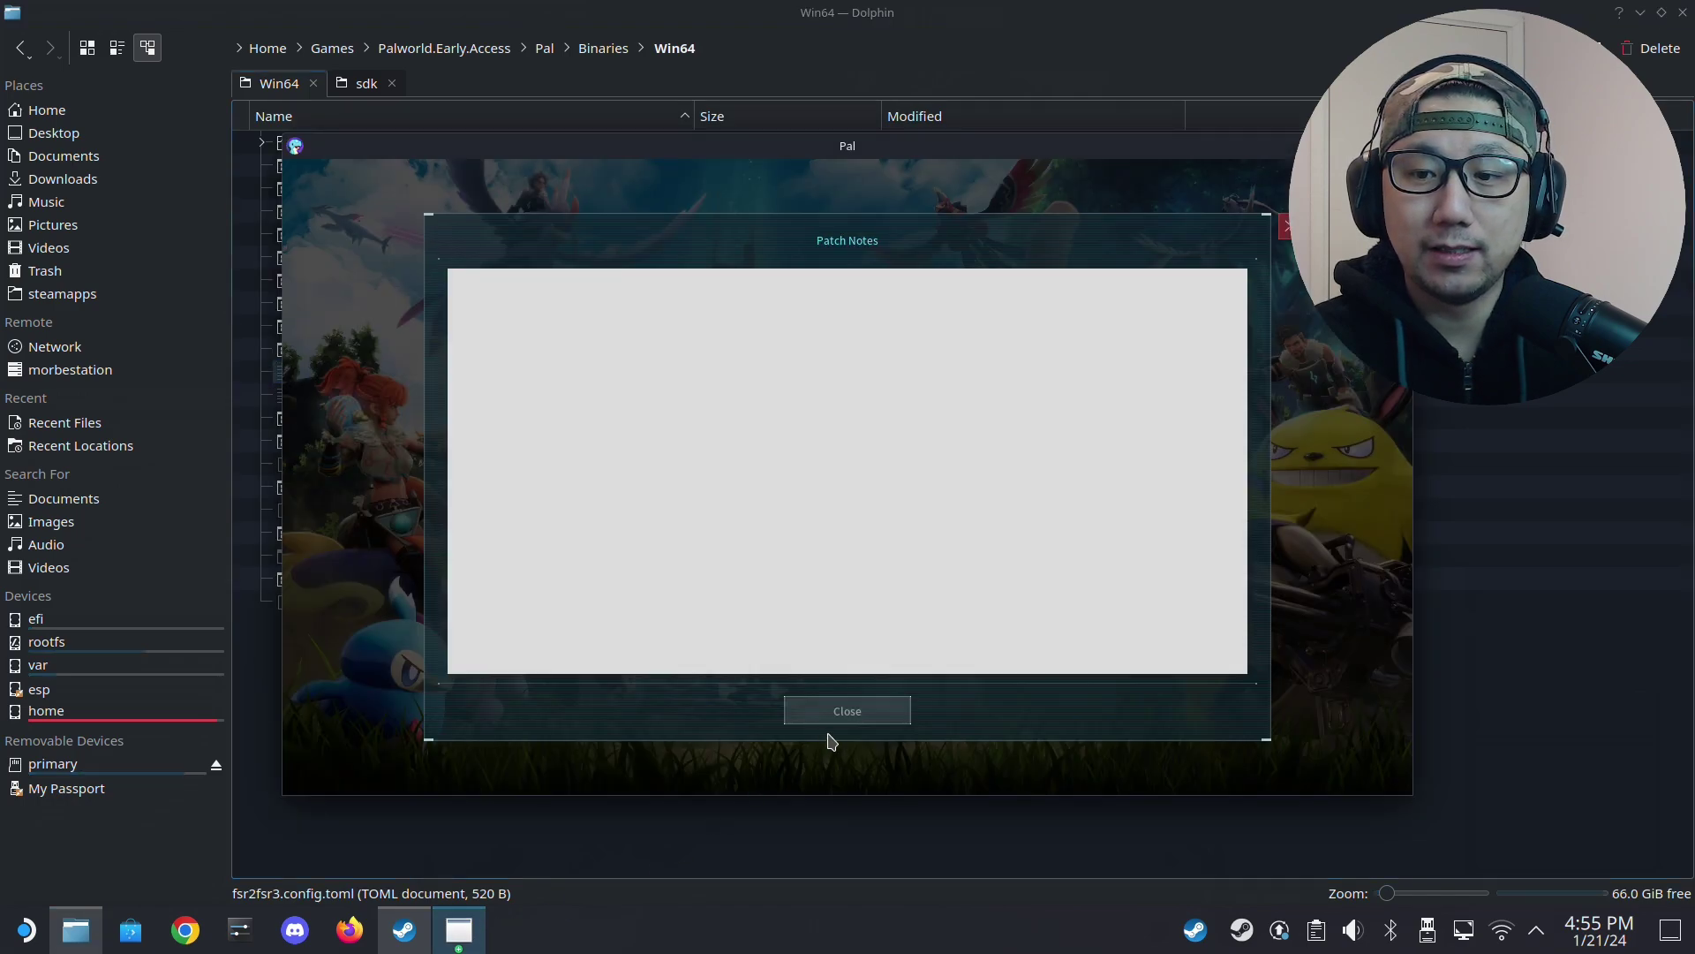
{"action": "left_click", "coordinate": [845, 712]}
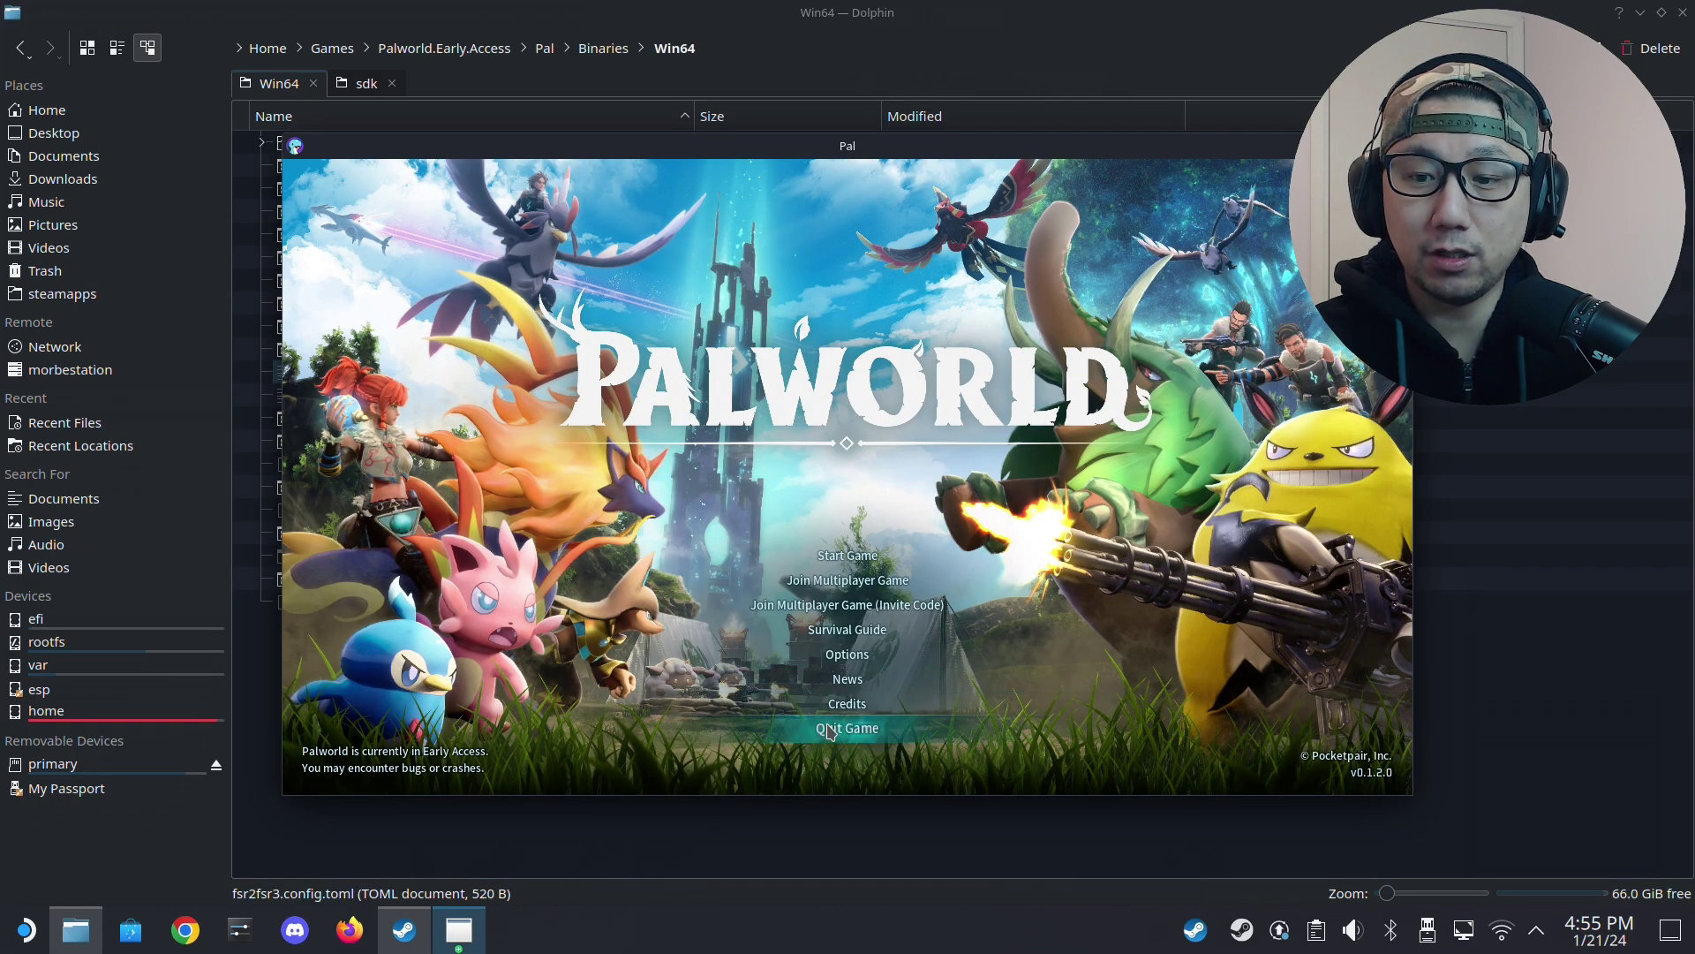
{"action": "left_click", "coordinate": [843, 728]}
{"action": "left_click", "coordinate": [780, 583]}
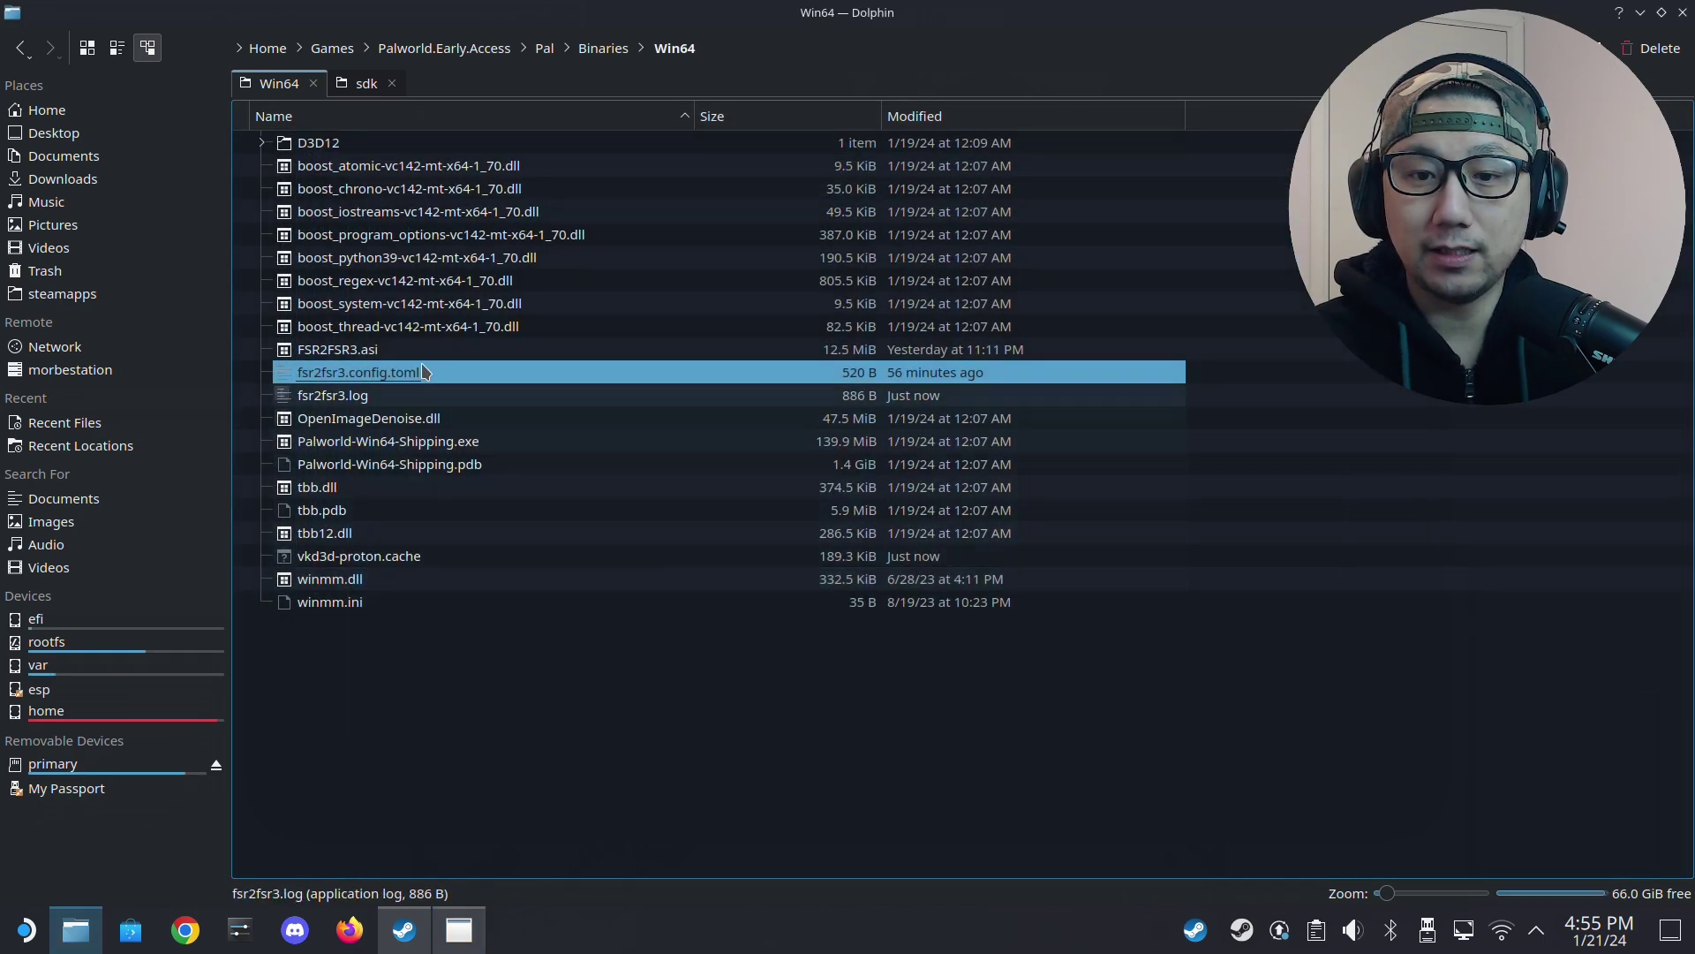
{"action": "double_click", "coordinate": [393, 372]}
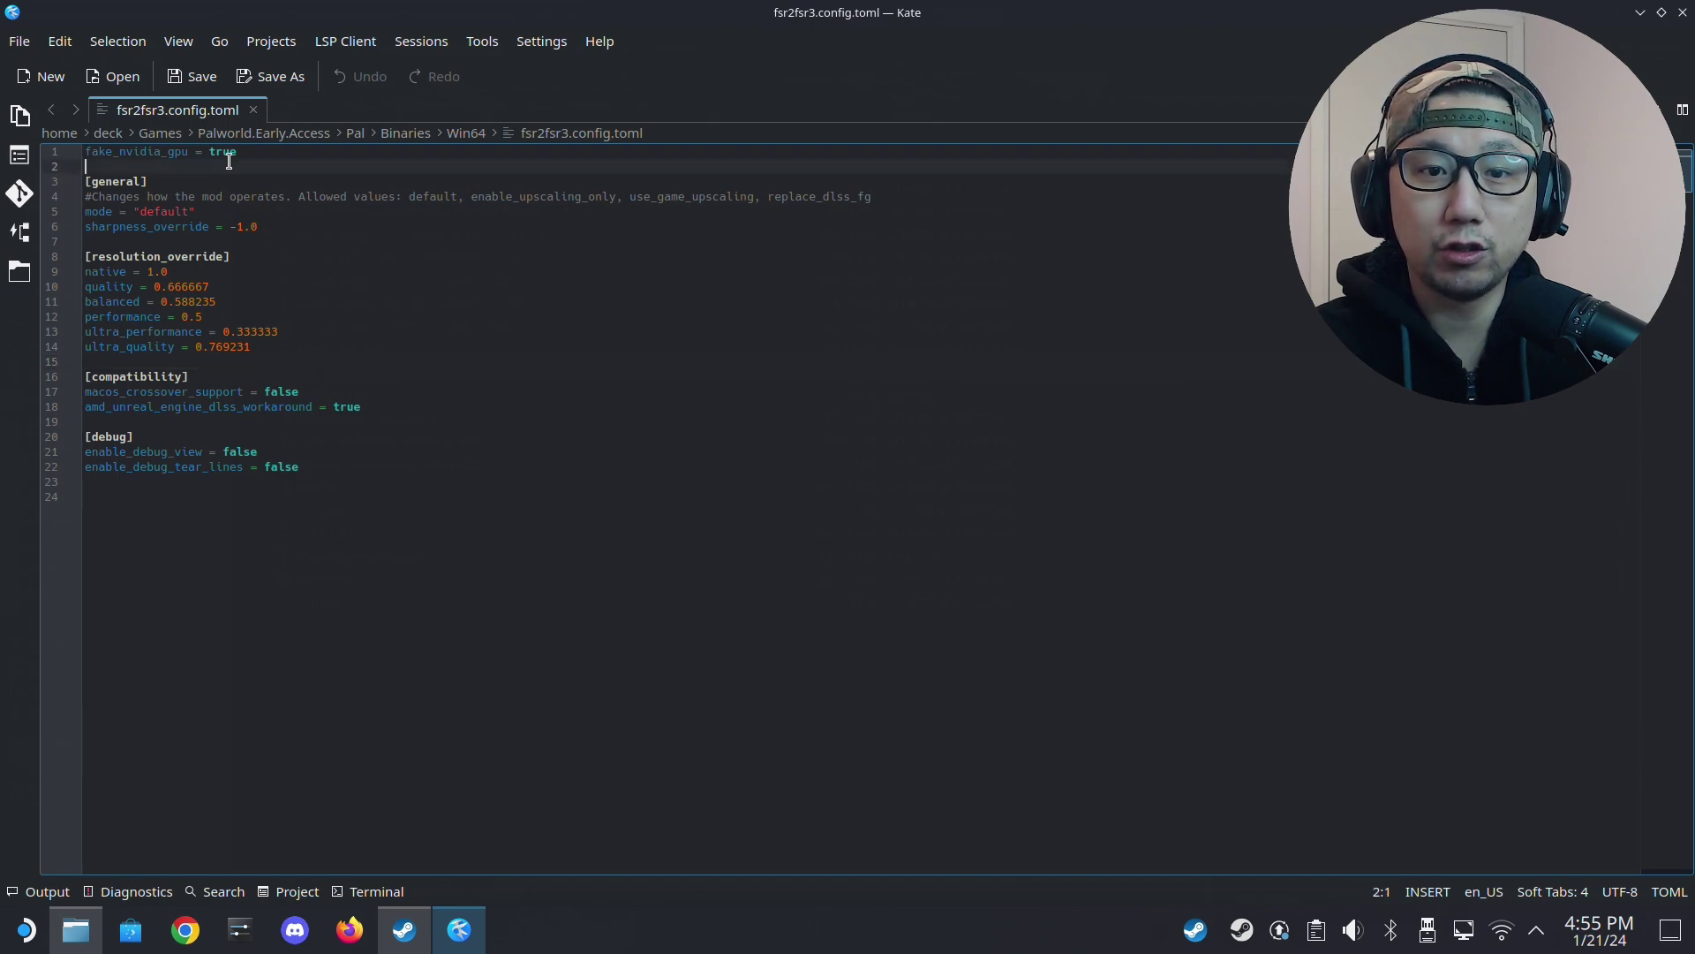
Step: Confirm fake_nvidia_gpu and amd_unreal_engine_dlss_workaround are true, save the config, and close Kate
{"action": "double_click", "coordinate": [229, 152]}
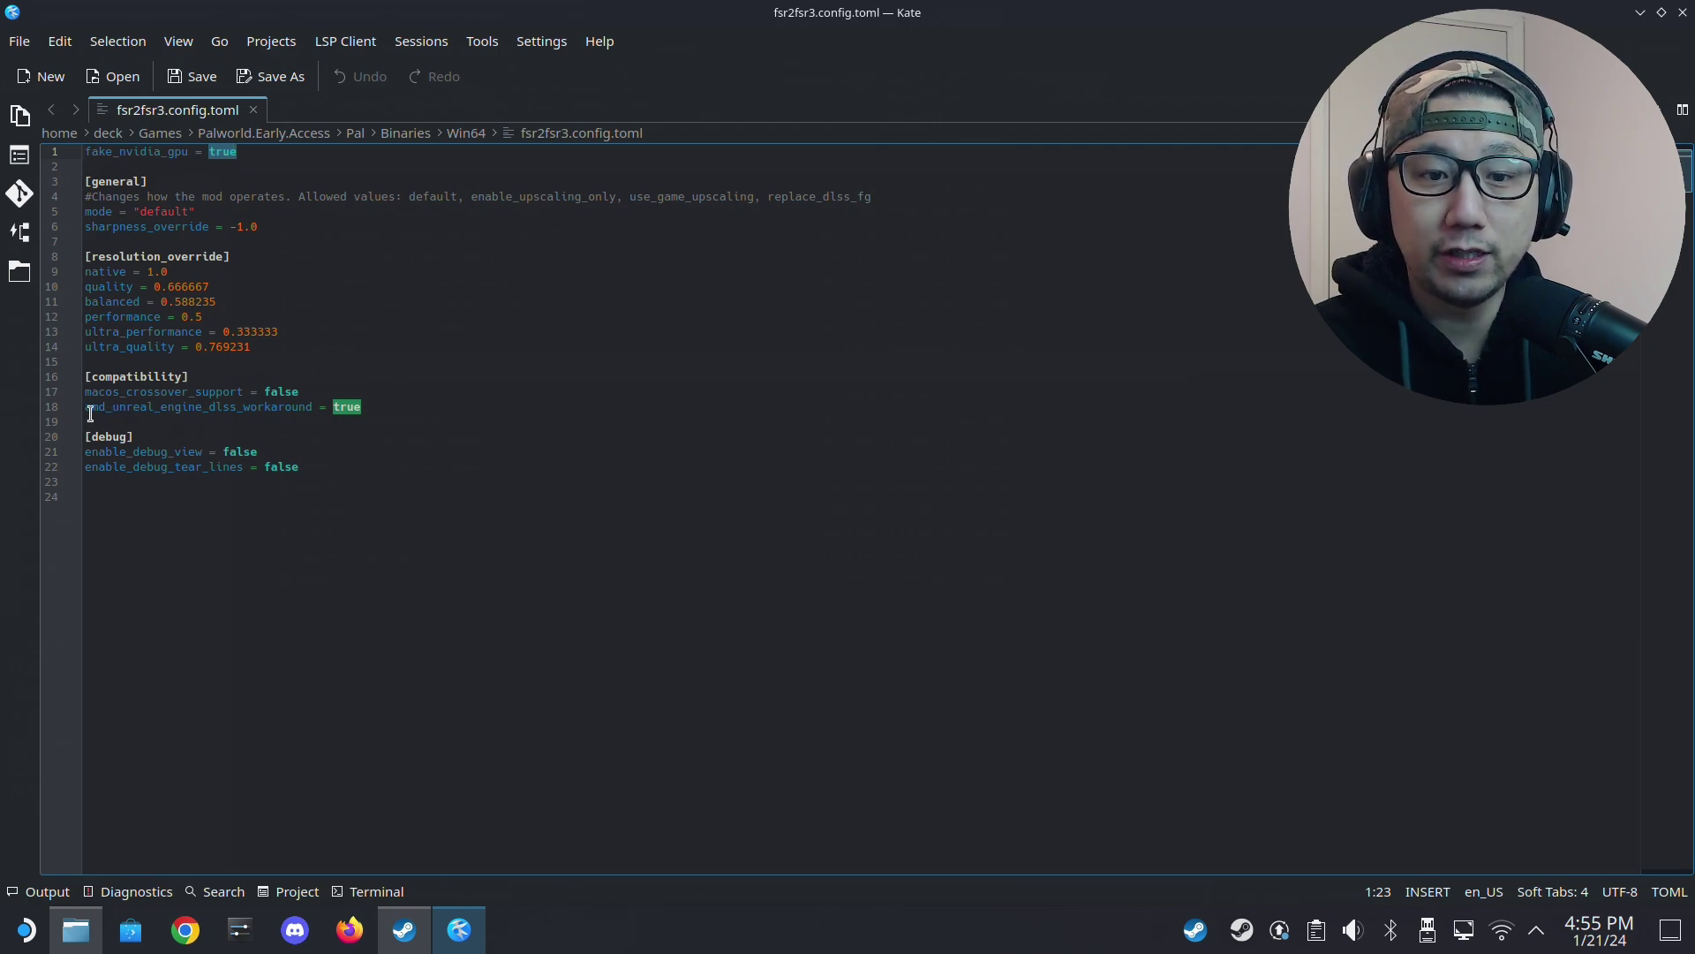
{"action": "left_click_drag", "start_coordinate": [88, 409], "coordinate": [353, 423]}
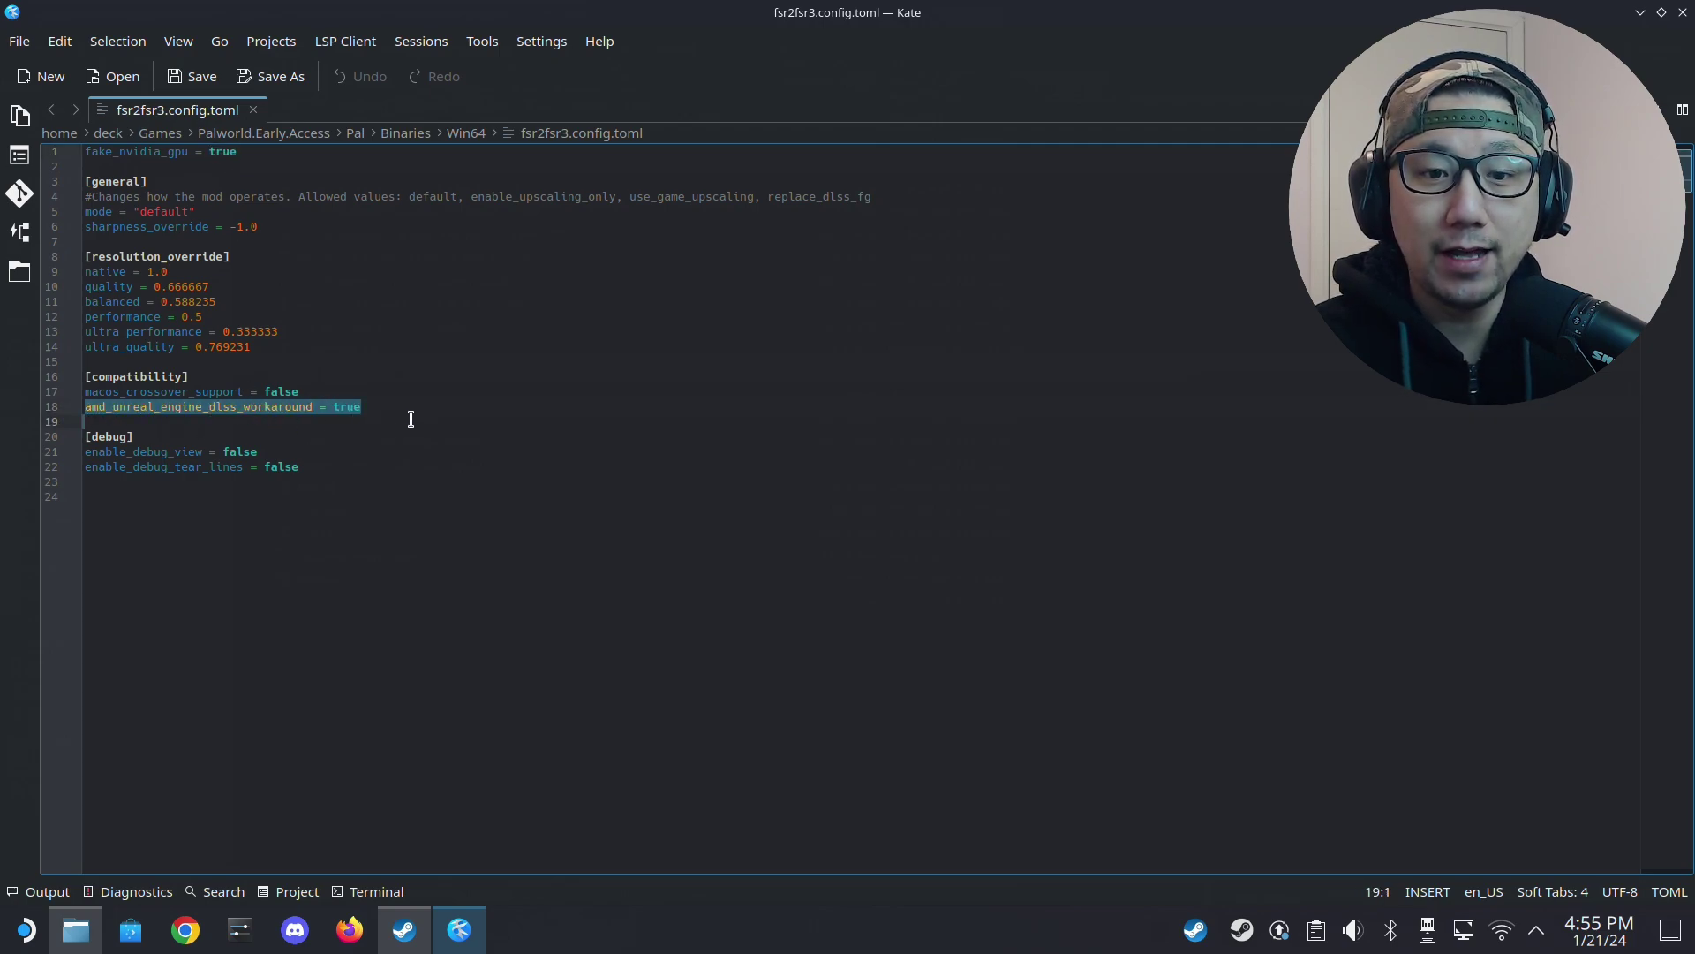
{"action": "left_click", "coordinate": [353, 412]}
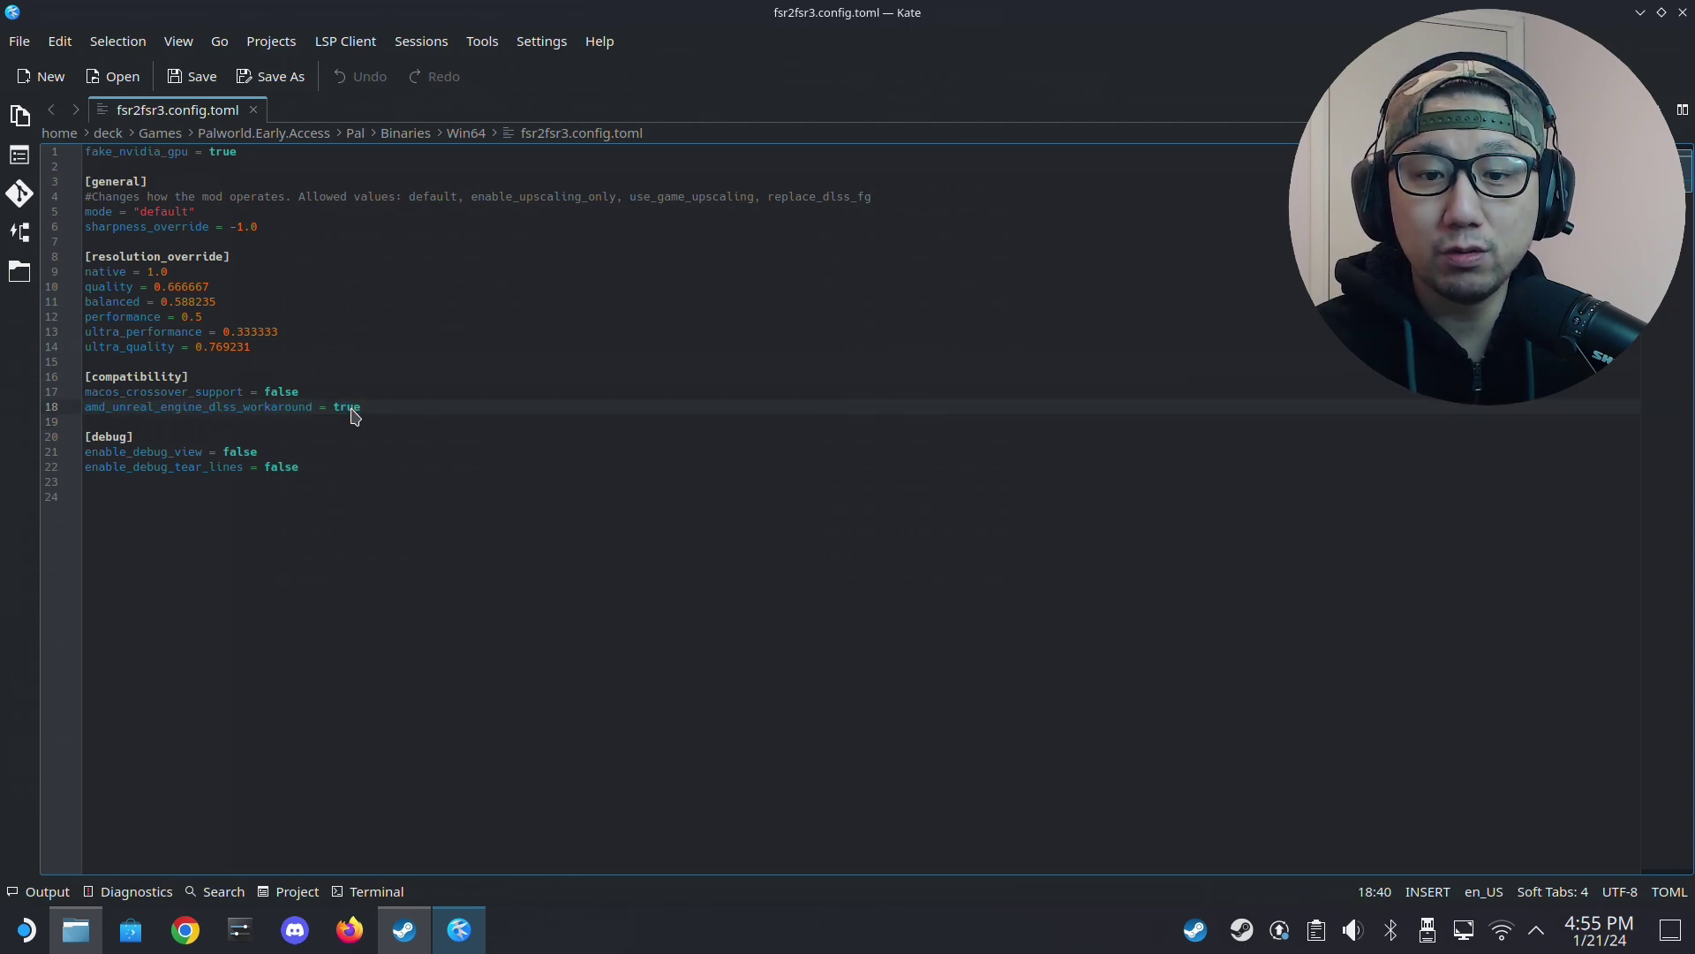
{"action": "double_click", "coordinate": [353, 411]}
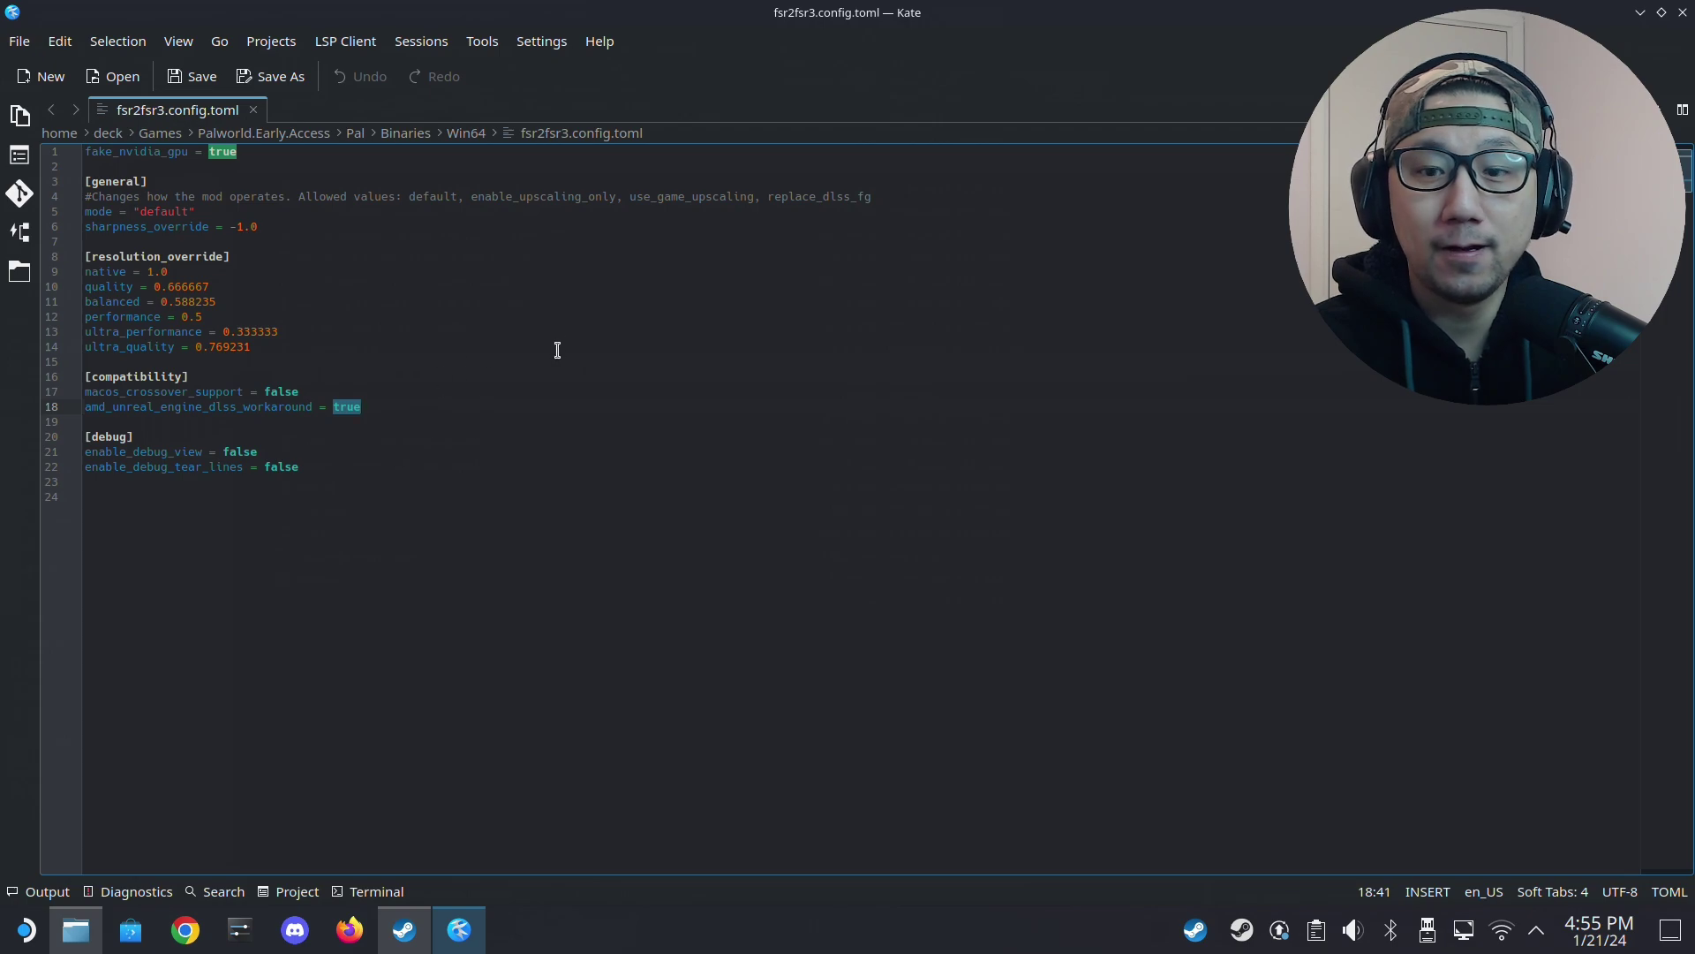
{"action": "left_click", "coordinate": [18, 40]}
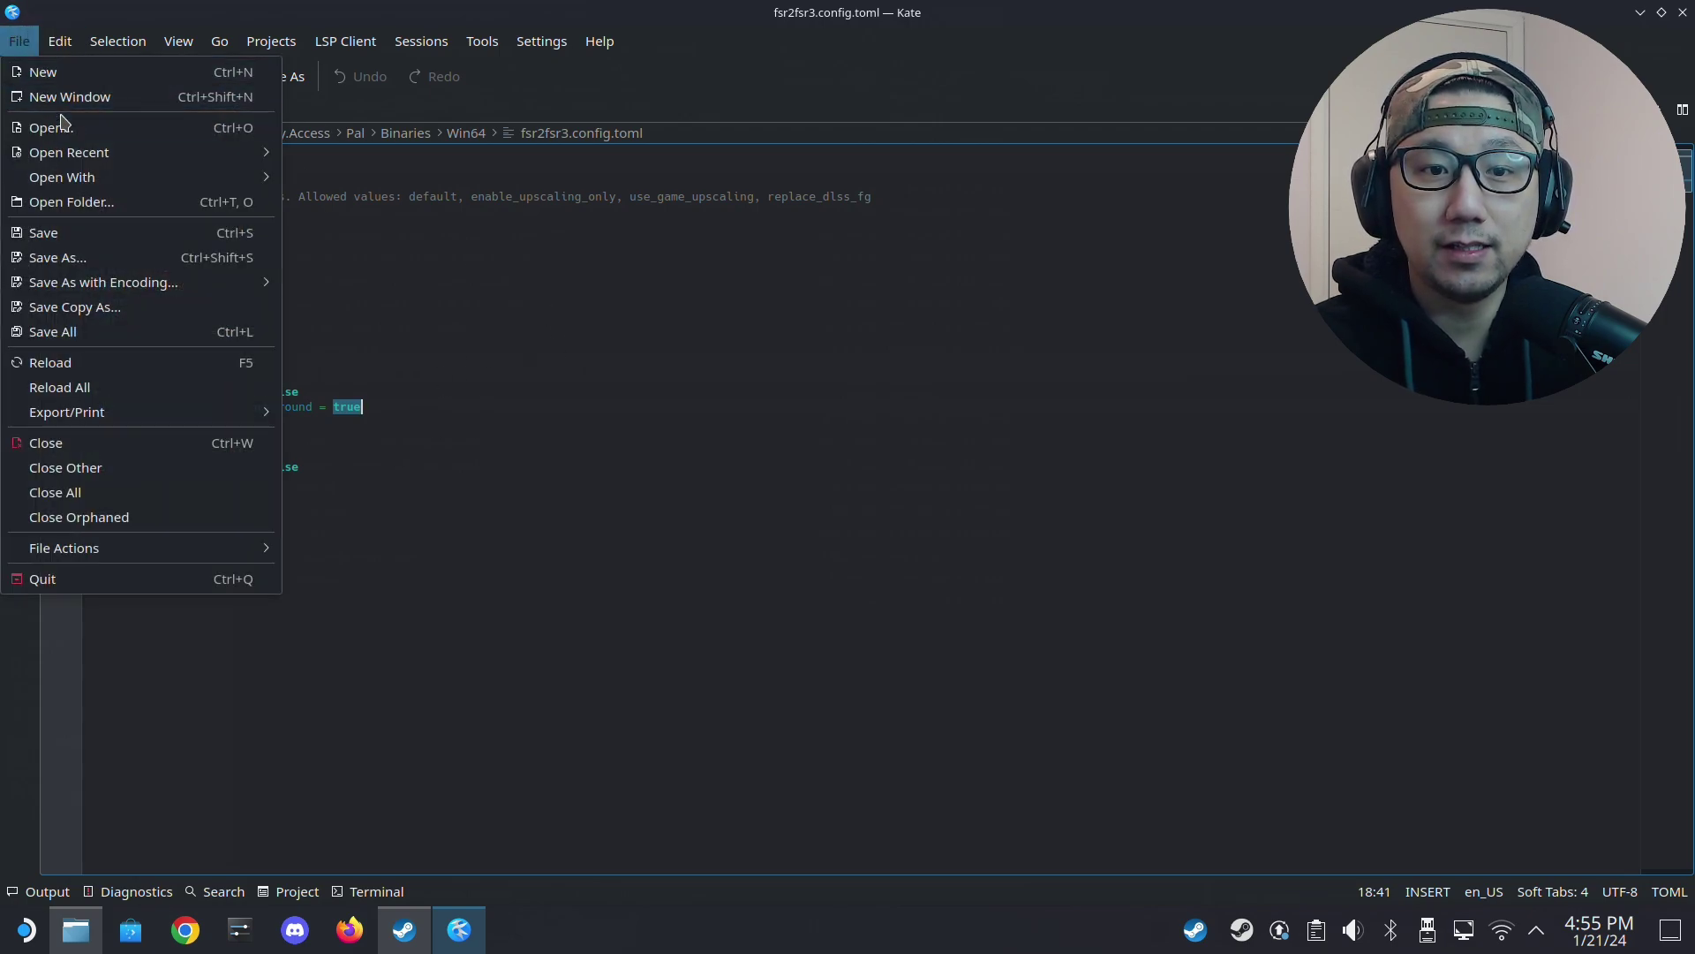
{"action": "left_click", "coordinate": [74, 231]}
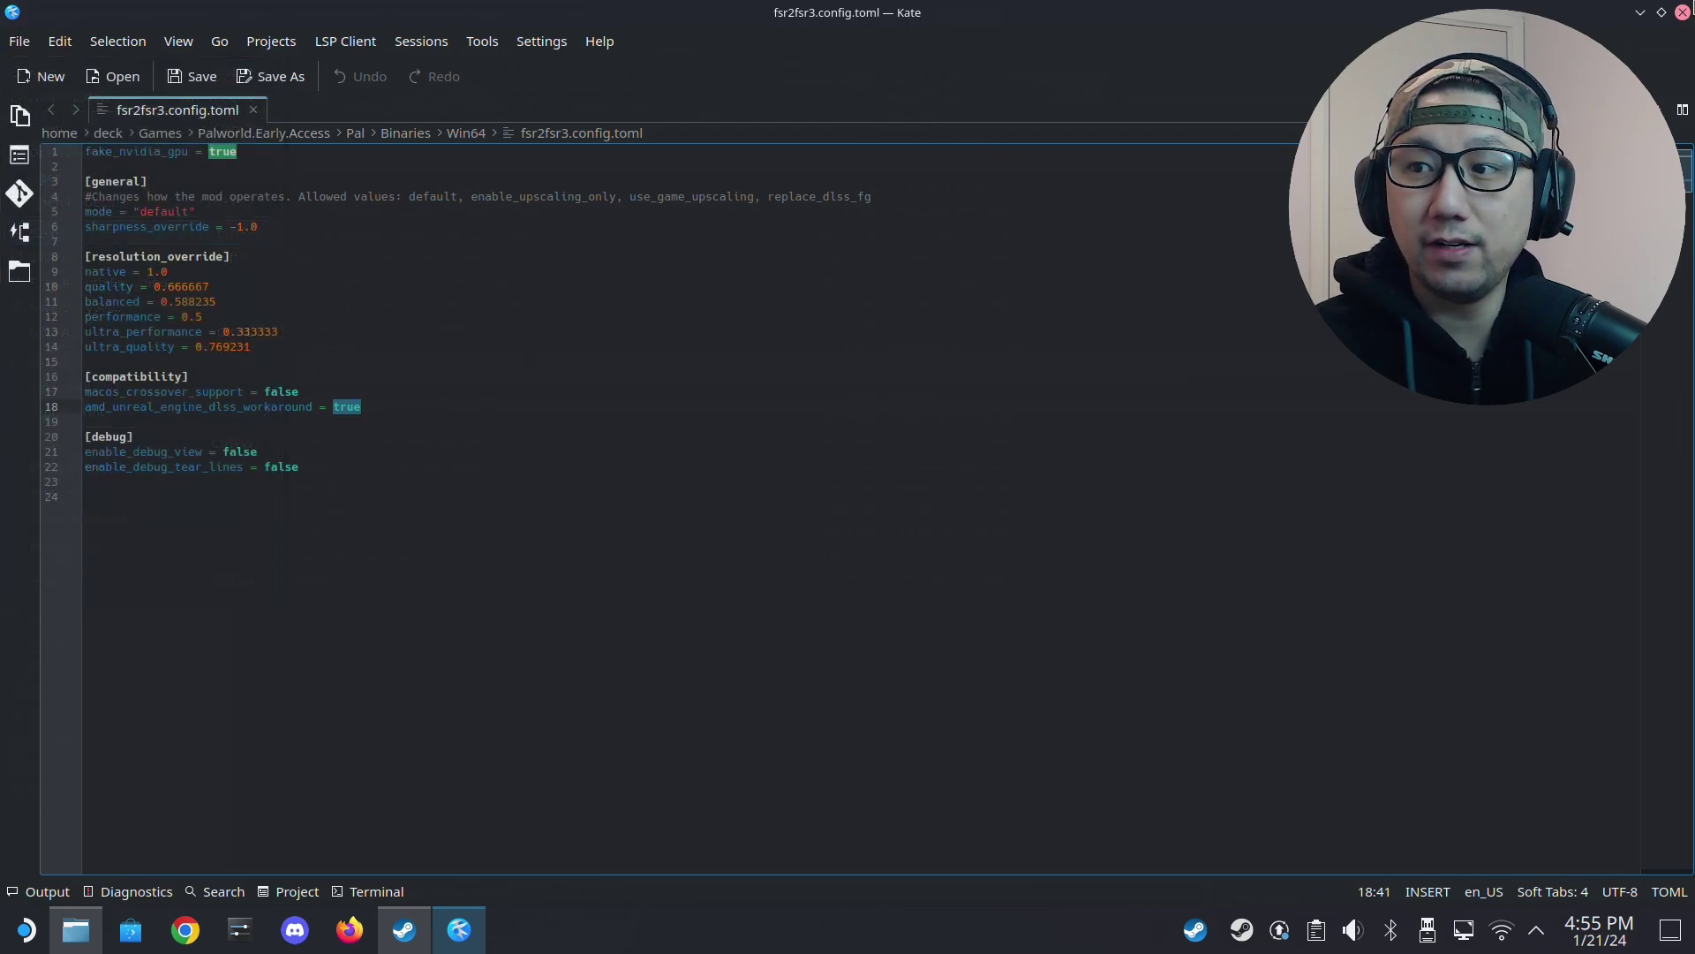
{"action": "left_click", "coordinate": [1682, 13]}
Step: Relaunch Palworld from Steam and check its Graphics options, confirming DLSS now shows Performance
{"action": "left_click", "coordinate": [405, 929]}
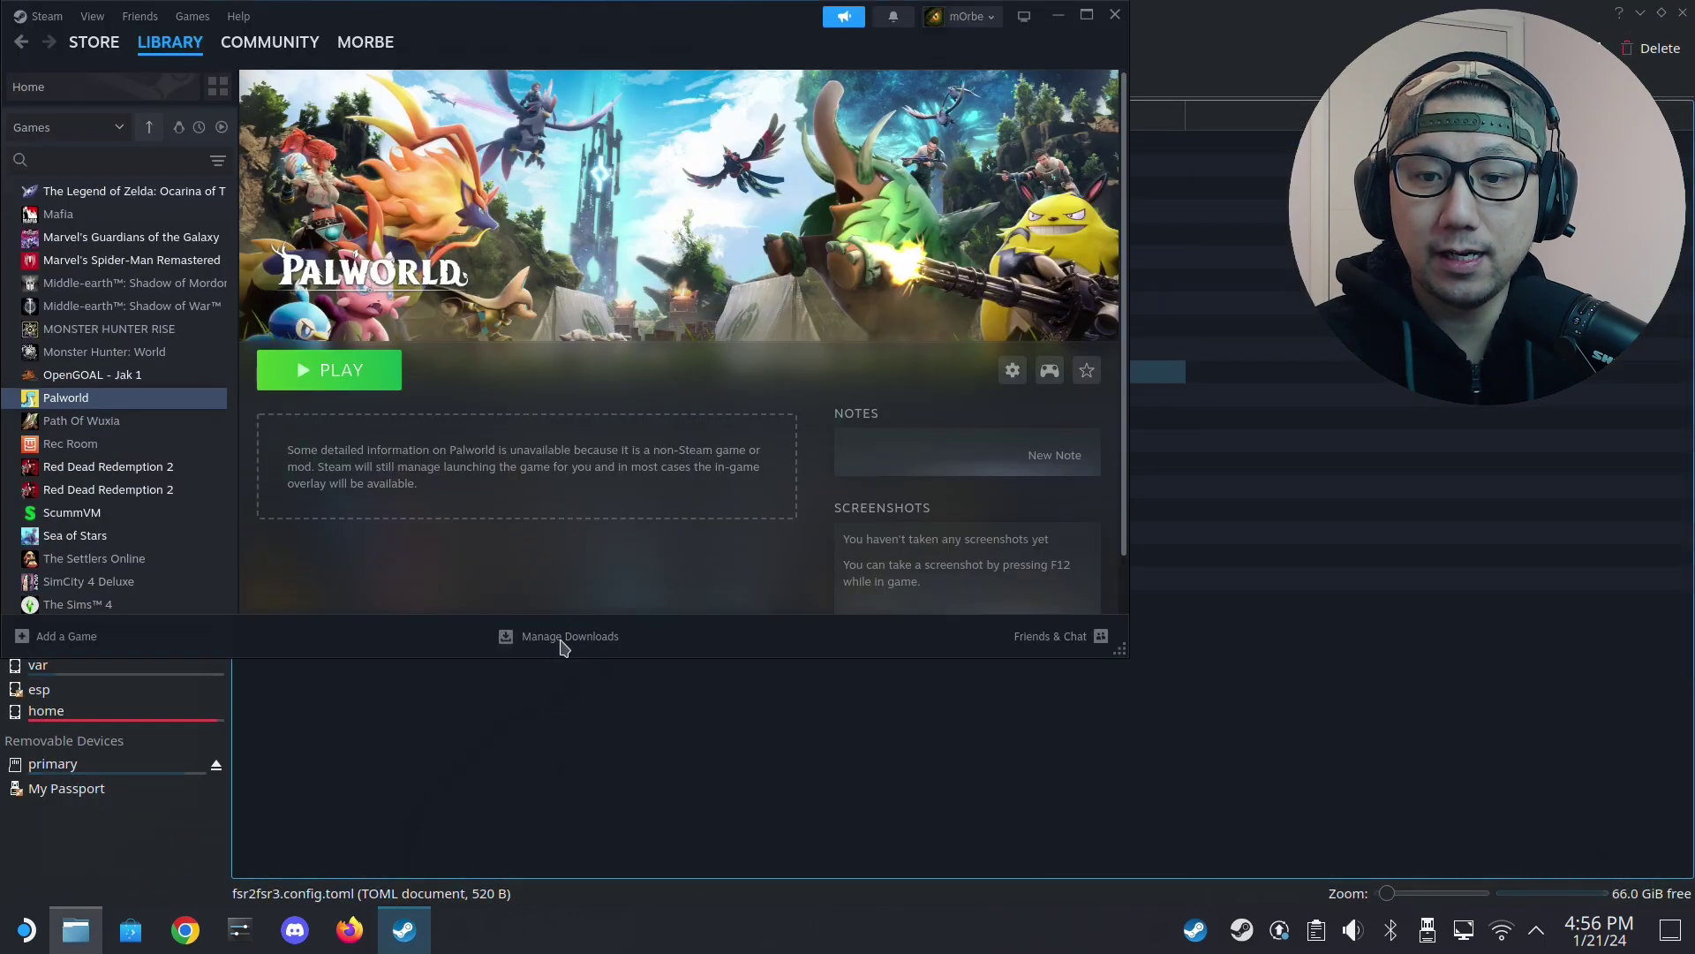
{"action": "left_click", "coordinate": [368, 382]}
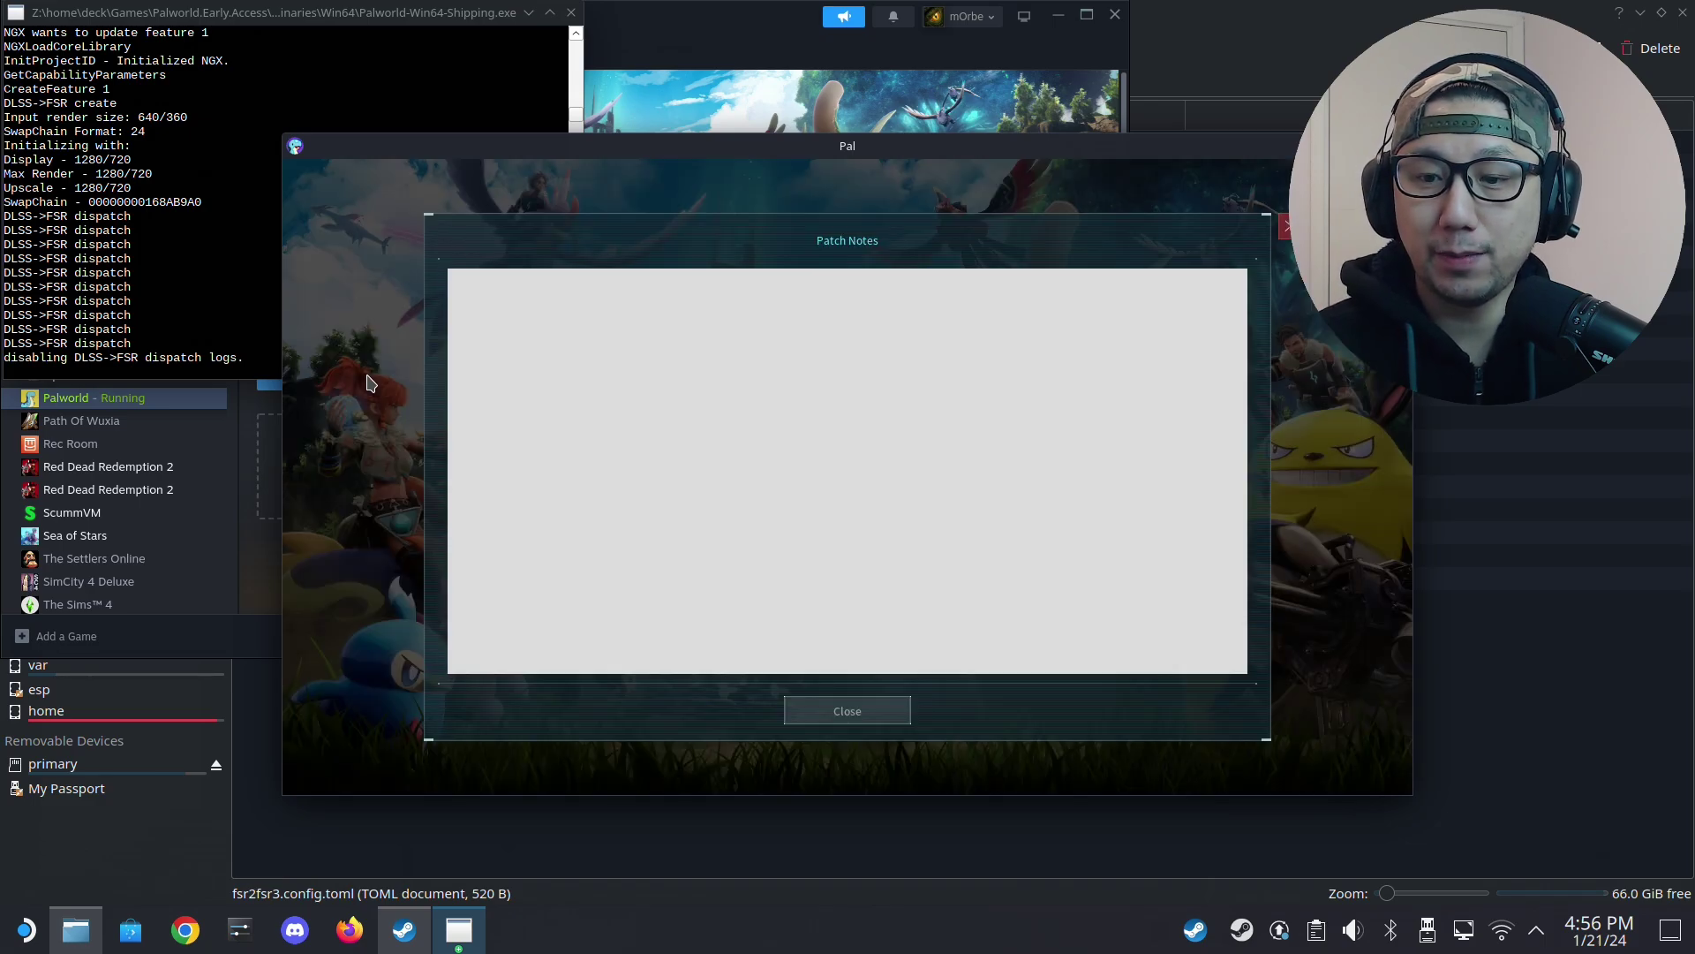
{"action": "left_click", "coordinate": [822, 716]}
{"action": "left_click", "coordinate": [830, 661]}
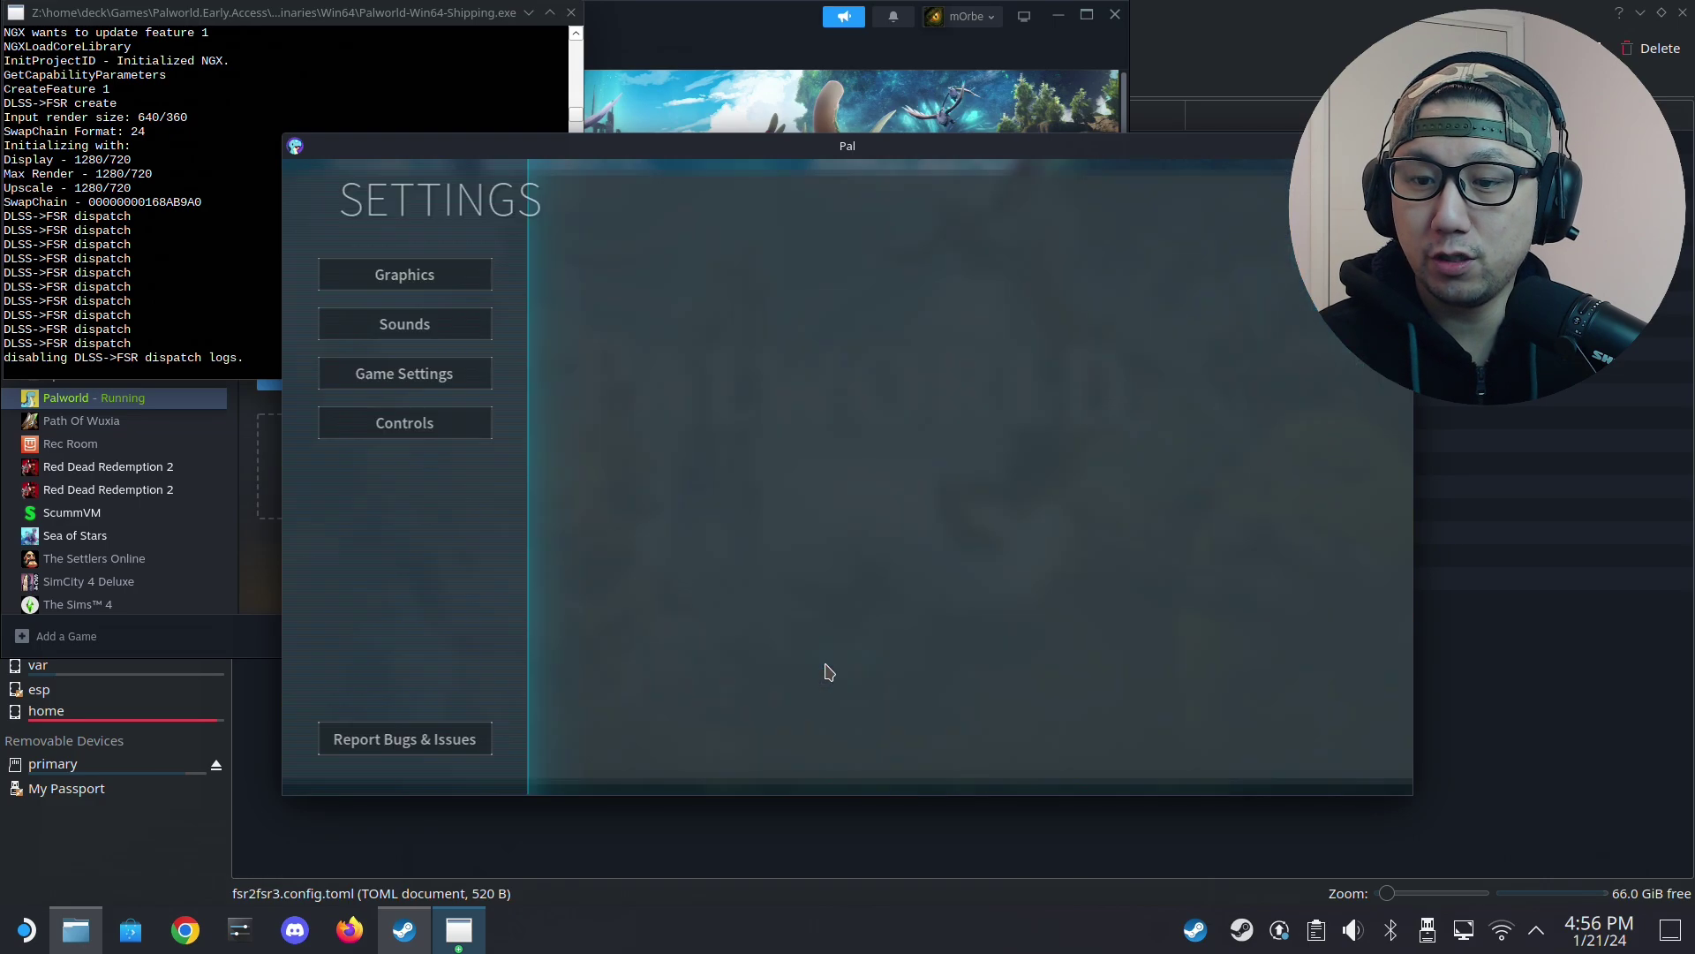
{"action": "left_click", "coordinate": [407, 281]}
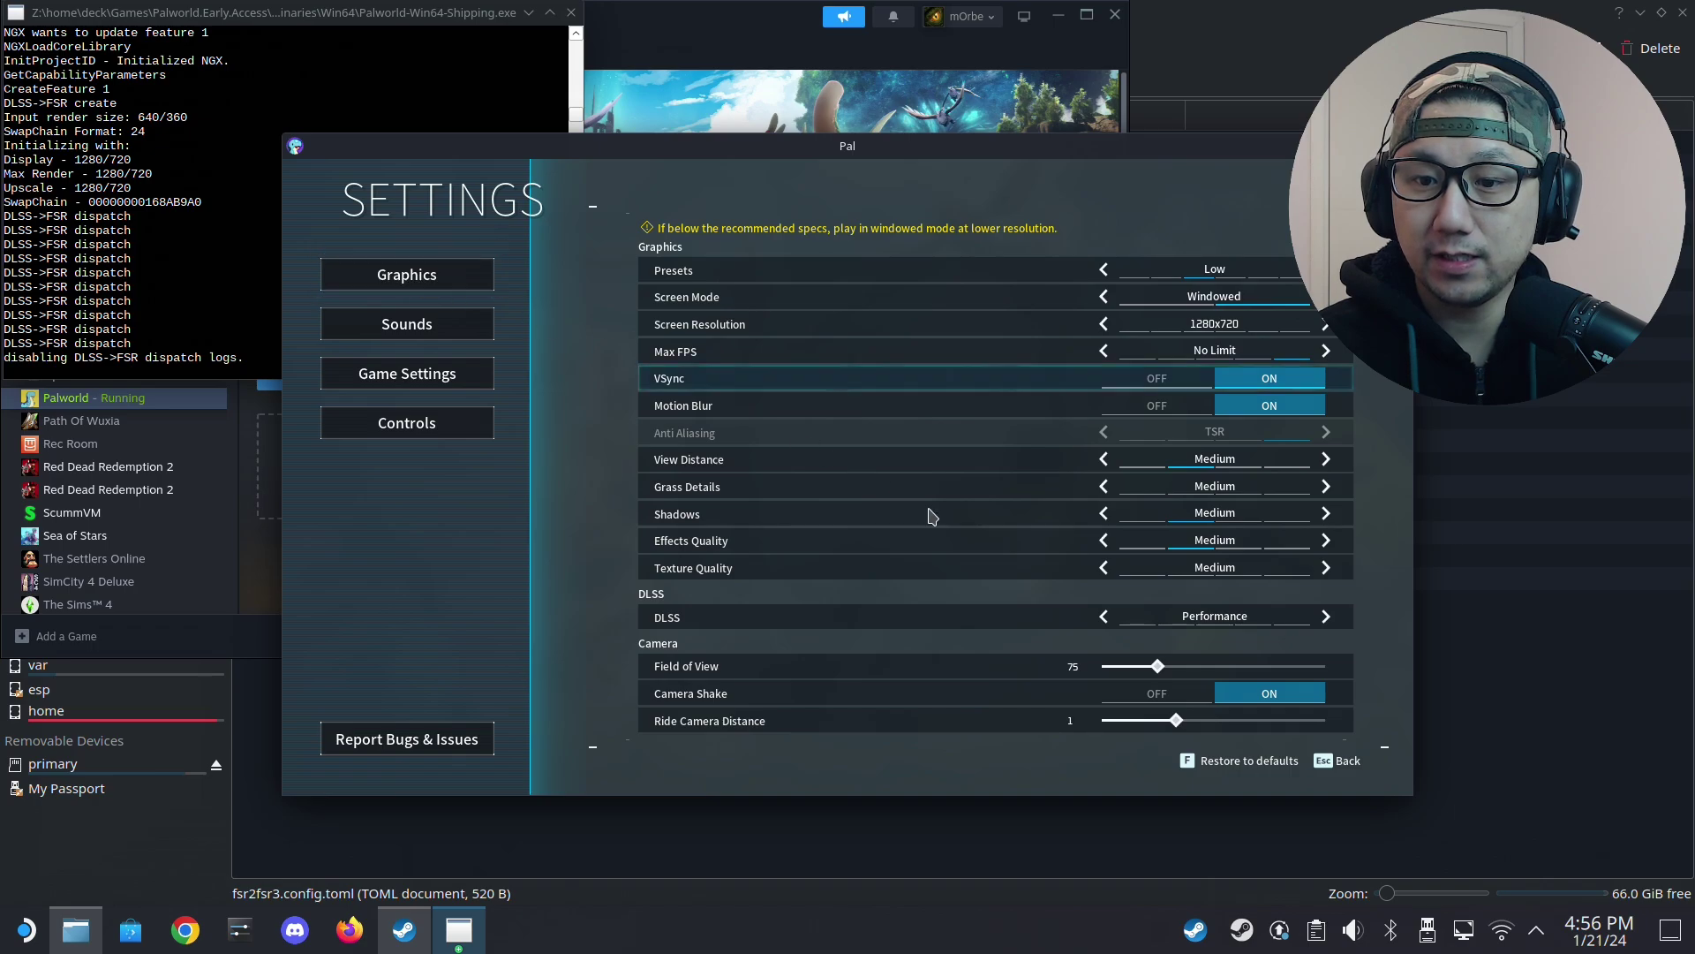